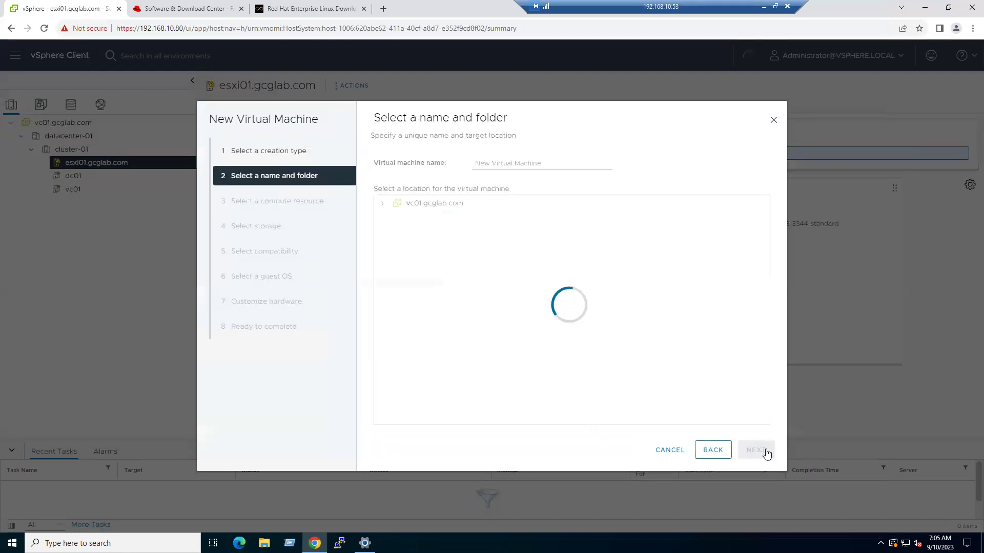
- Name the new virtual machine RHEL9.2 and place it in datacenter-01
{"action": "left_click", "coordinate": [551, 164]}
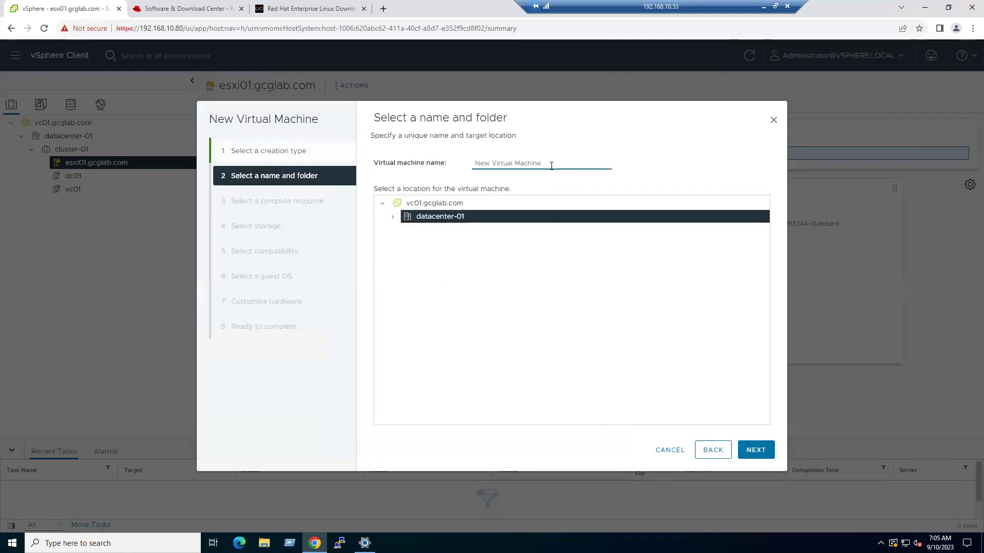
{"action": "key", "text": "BackSpace"}
{"action": "key", "text": "BackSpace"}
{"action": "key", "text": "BackSpace"}
{"action": "key", "text": "BackSpace"}
{"action": "key", "text": "BackSpace"}
{"action": "key", "text": "BackSpace"}
{"action": "key", "text": "BackSpace"}
{"action": "key", "text": "BackSpace"}
{"action": "key", "text": "BackSpace"}
{"action": "key", "text": "BackSpace"}
{"action": "key", "text": "BackSpace"}
{"action": "key", "text": "BackSpace"}
{"action": "key", "text": "BackSpace"}
{"action": "key", "text": "BackSpace"}
{"action": "key", "text": "BackSpace"}
{"action": "key", "text": "BackSpace"}
{"action": "key", "text": "BackSpace"}
{"action": "key", "text": "BackSpace"}
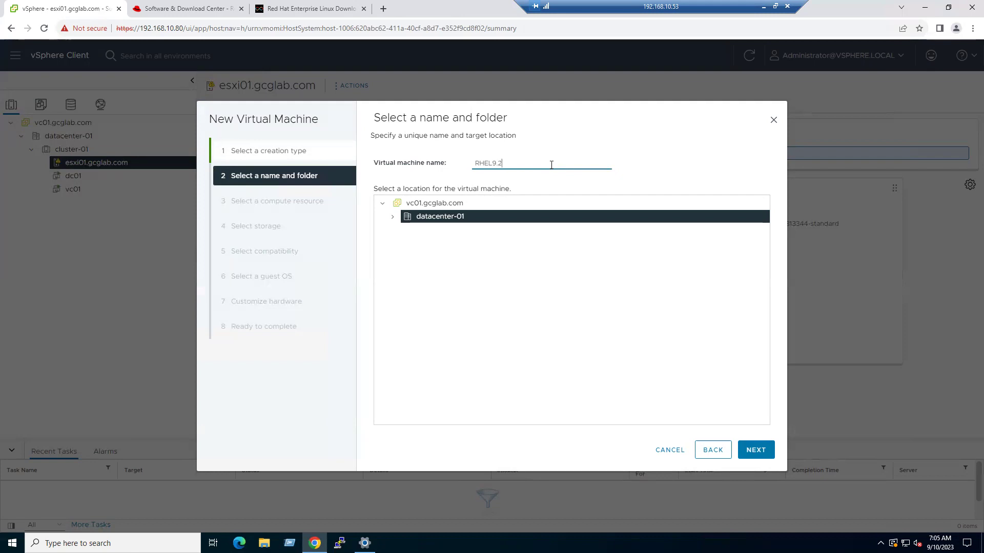
{"action": "left_click", "coordinate": [392, 216]}
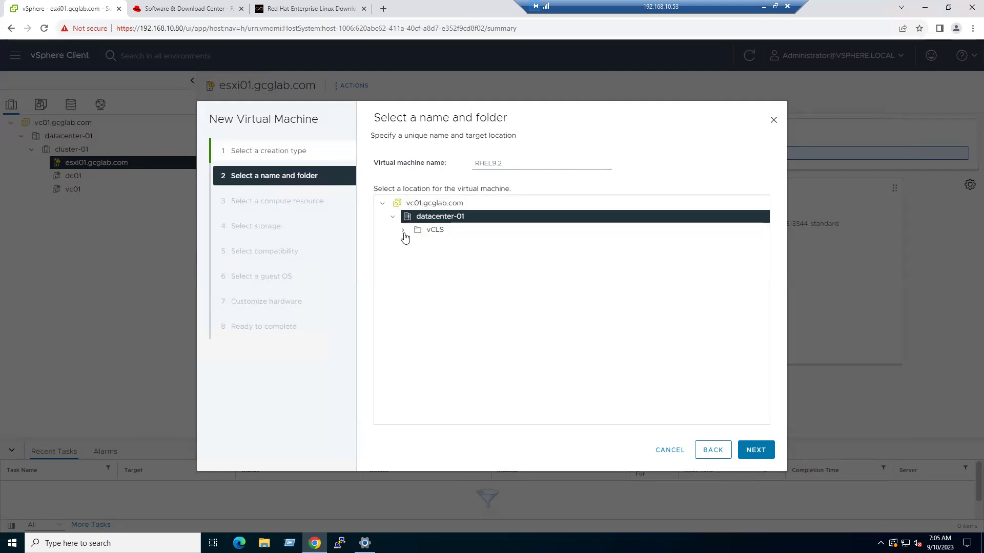
{"action": "left_click", "coordinate": [763, 450]}
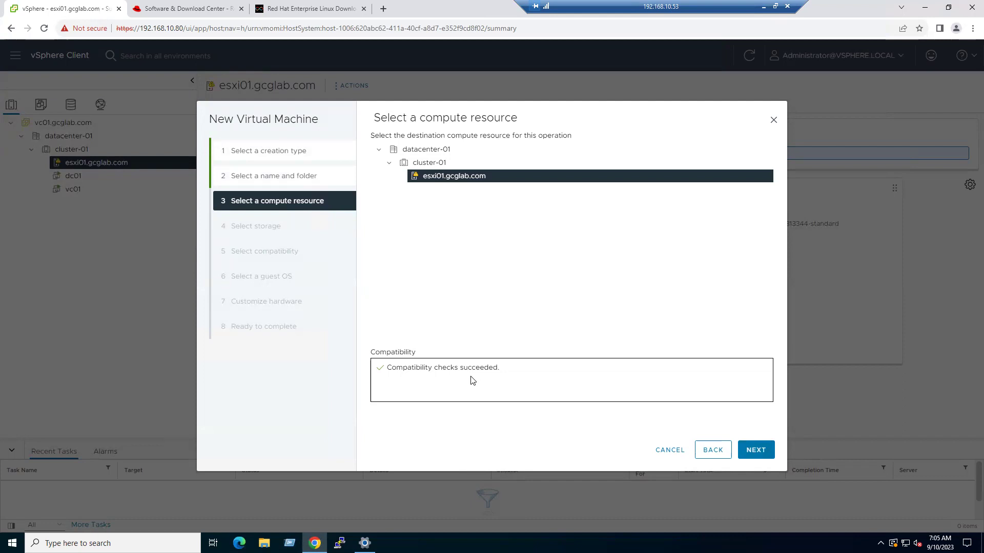
- Keep host esxi01.gcglab.com and store the VM on the esxi01-local-ds01 datastore
{"action": "left_click", "coordinate": [754, 452]}
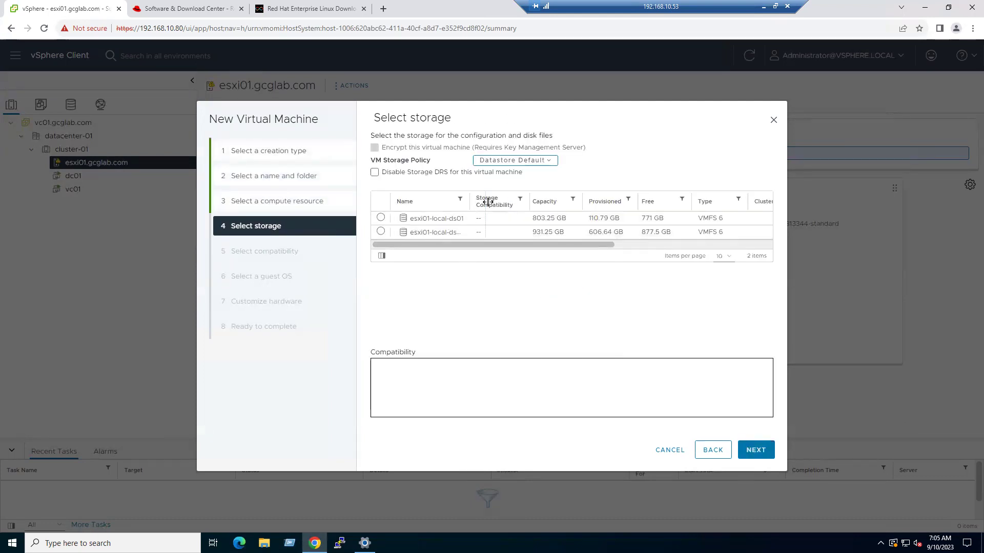
{"action": "left_click_drag", "start_coordinate": [477, 201], "coordinate": [494, 202]}
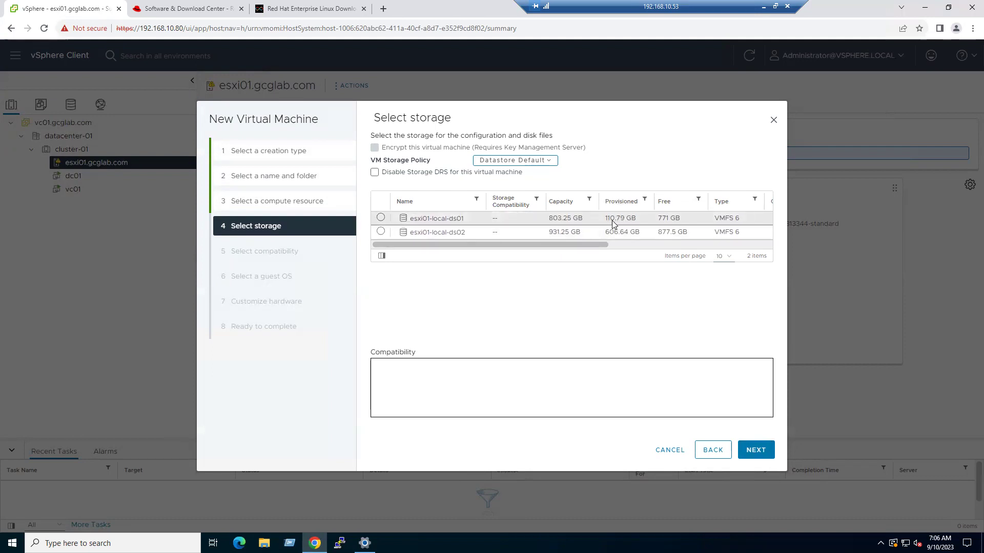
{"action": "left_click", "coordinate": [382, 219]}
{"action": "left_click", "coordinate": [754, 450]}
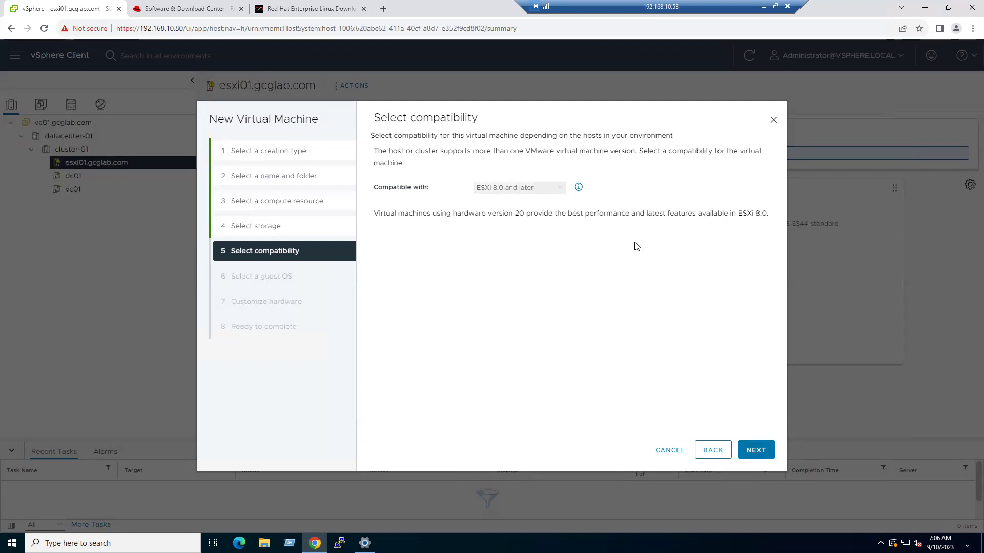
- Keep ESXi 8.0 and later compatibility and choose Linux, Red Hat Enterprise Linux 9 (64-bit) as guest OS
{"action": "left_click", "coordinate": [756, 450]}
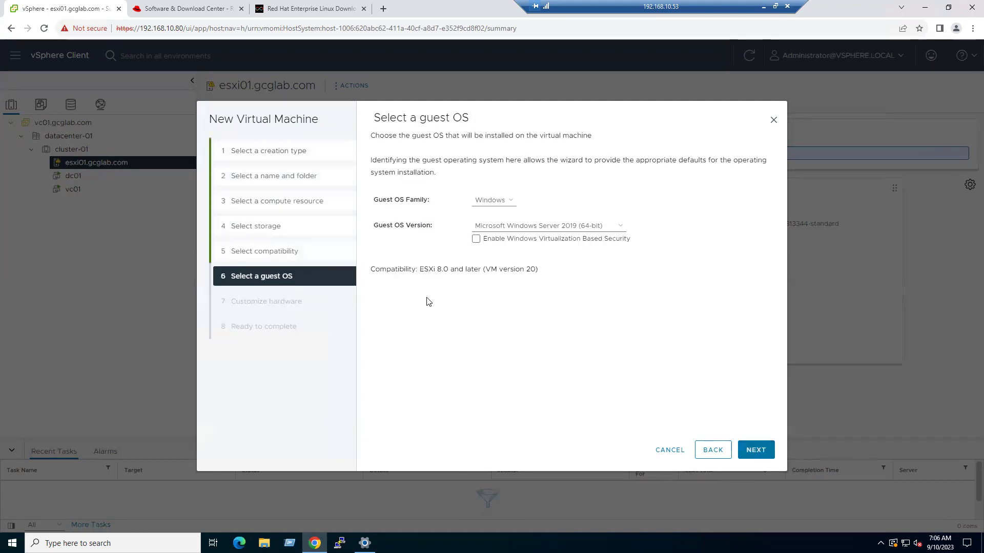
{"action": "left_click", "coordinate": [501, 203]}
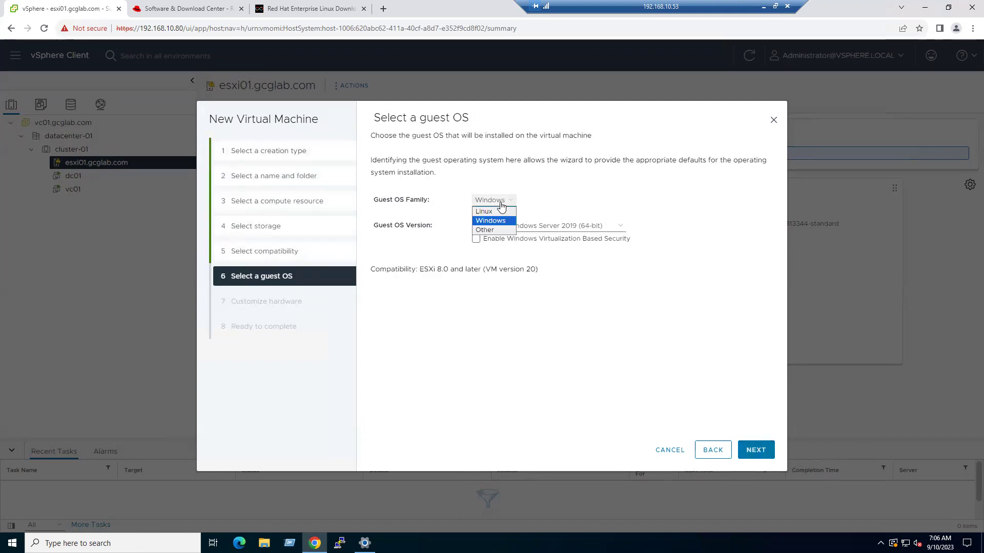
{"action": "left_click", "coordinate": [489, 211]}
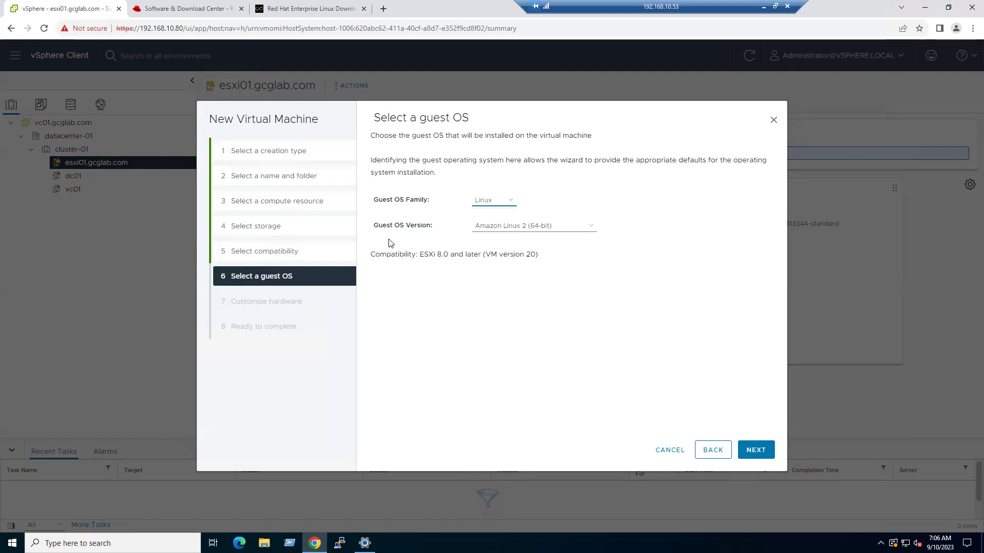
{"action": "left_click", "coordinate": [494, 229]}
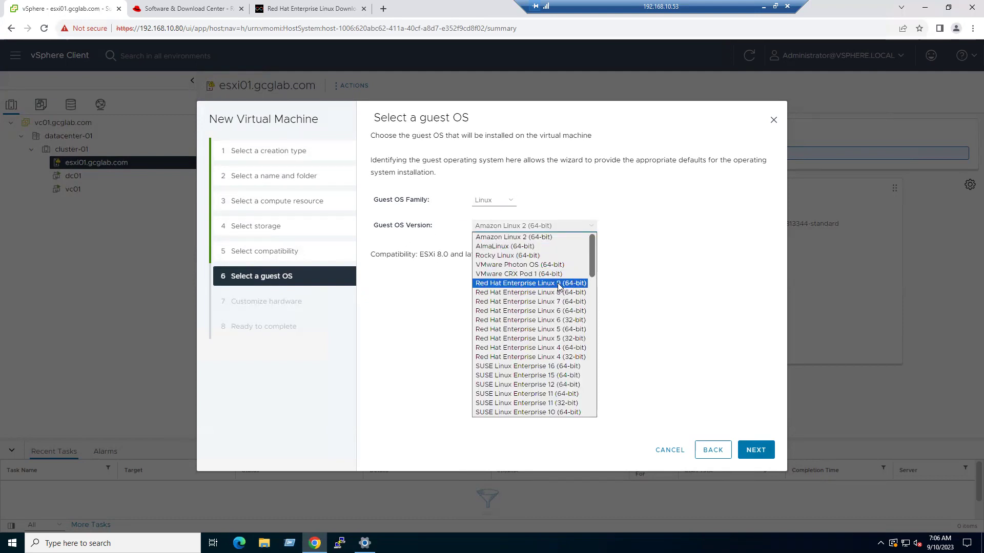
{"action": "left_click", "coordinate": [572, 286]}
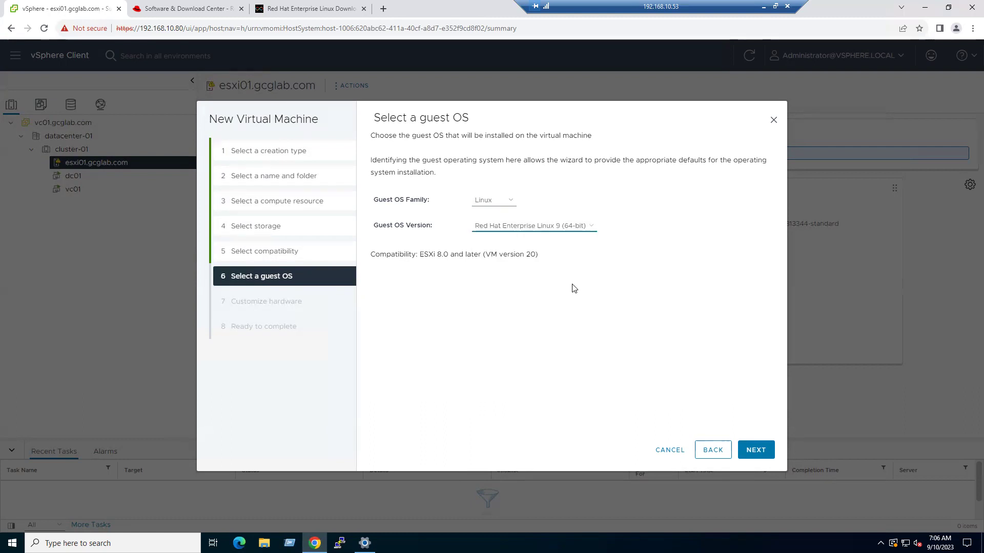
{"action": "double_click", "coordinate": [530, 254]}
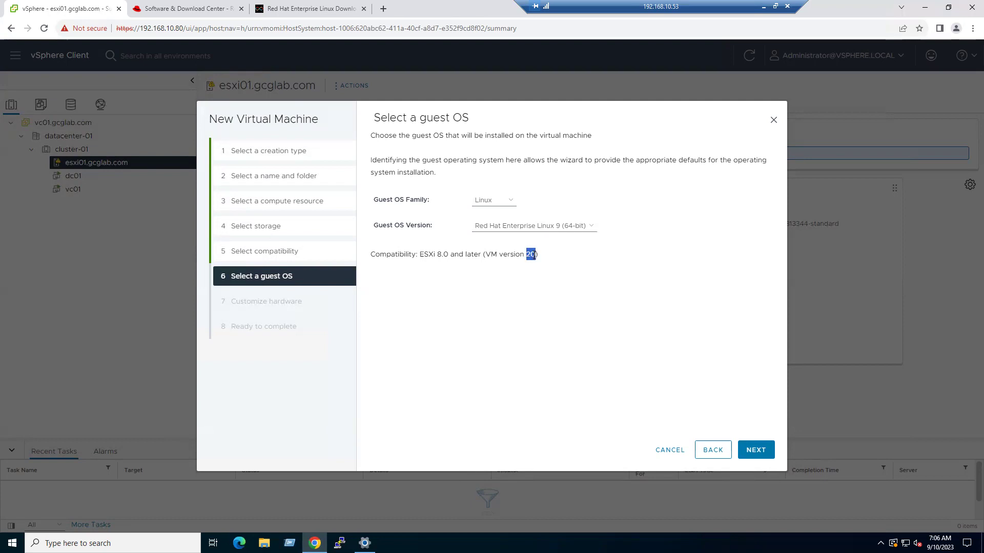
{"action": "left_click", "coordinate": [756, 450]}
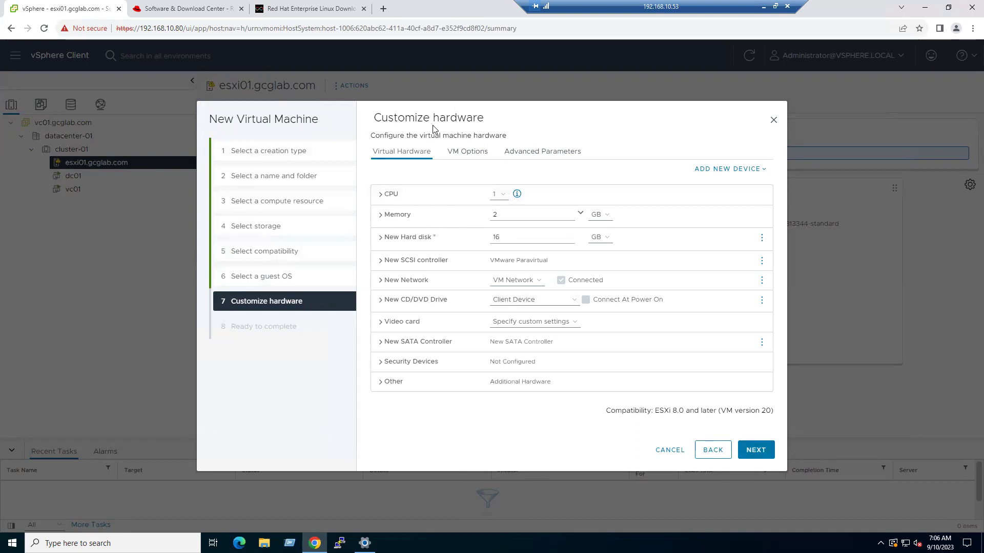
- Give the VM 2 CPUs and 8 GB of memory
{"action": "left_click", "coordinate": [502, 197]}
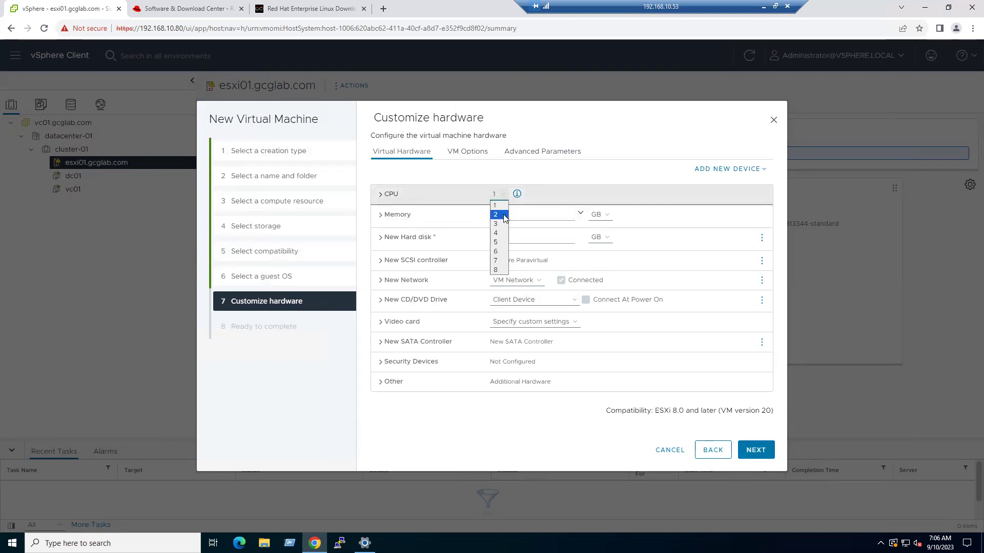
{"action": "left_click", "coordinate": [504, 215]}
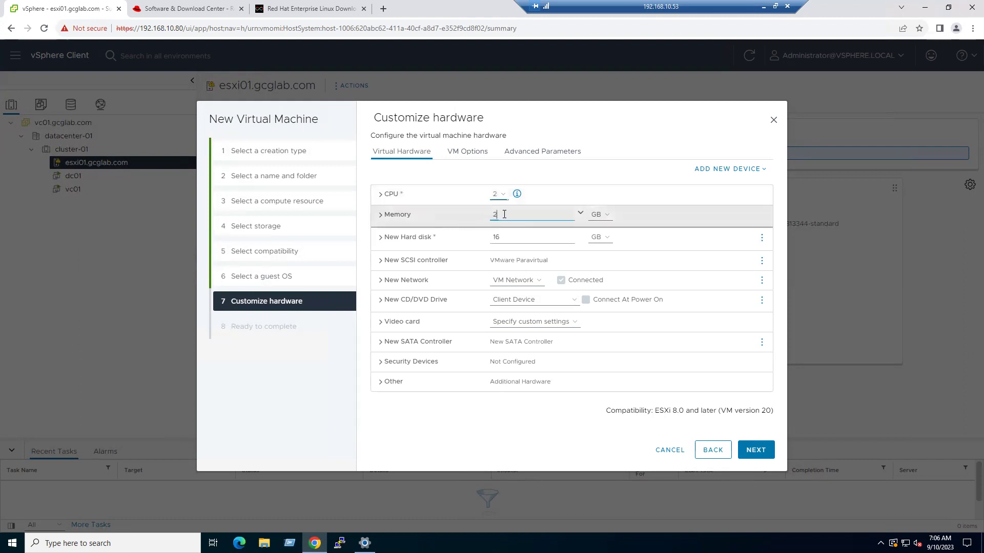
{"action": "left_click", "coordinate": [470, 215]}
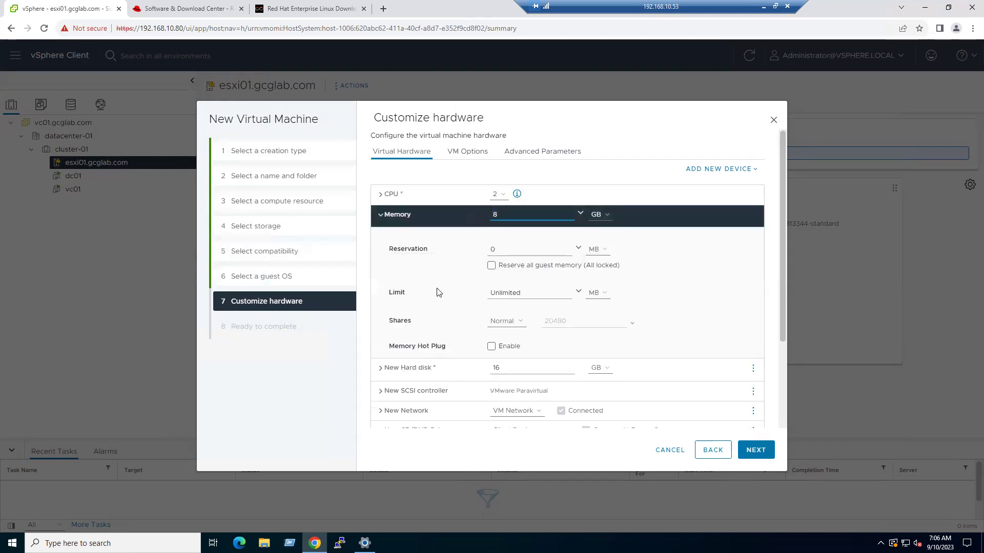
{"action": "left_click", "coordinate": [291, 455]}
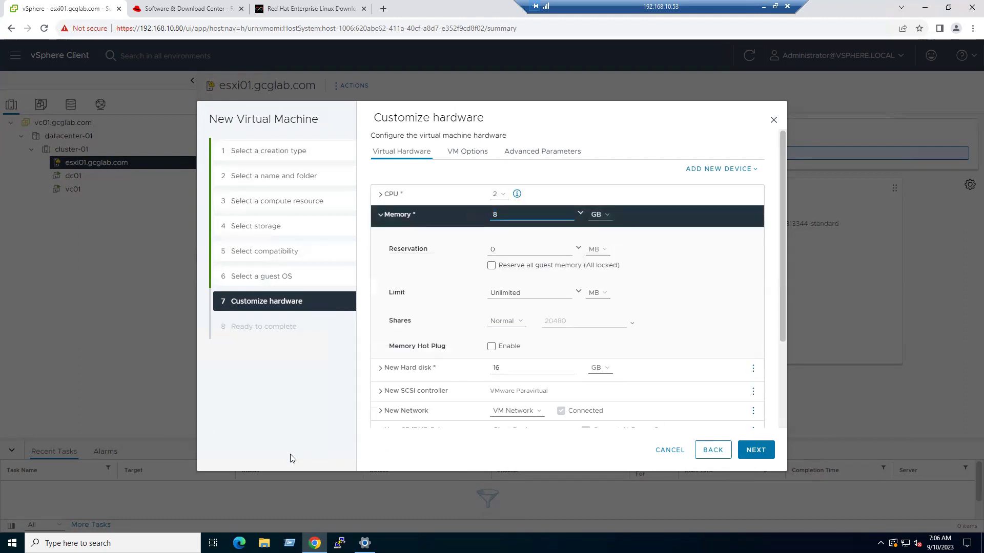
{"action": "left_click", "coordinate": [381, 217]}
- Set the new hard disk to 100 GB with Thin Provision
{"action": "left_click", "coordinate": [460, 243]}
{"action": "type", "text": "100"}
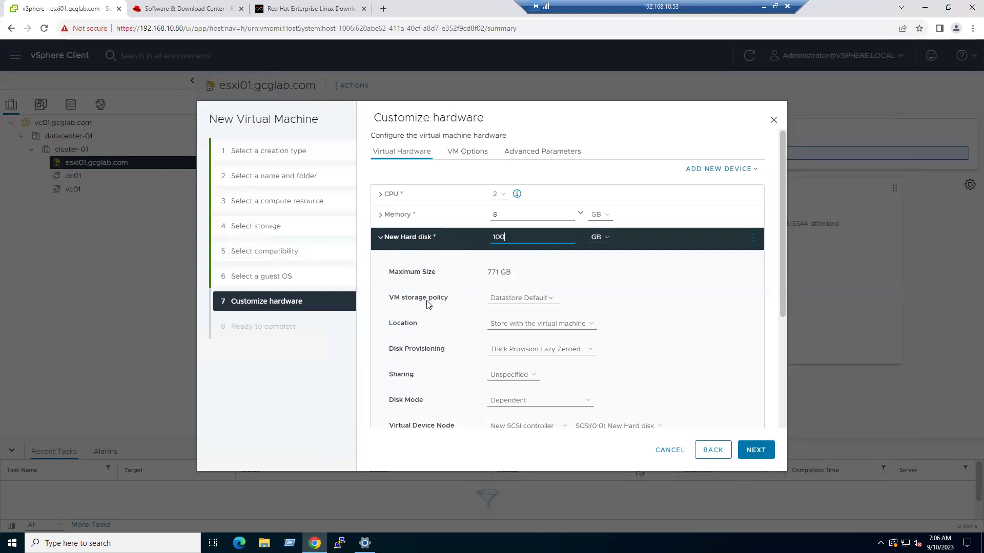
{"action": "left_click", "coordinate": [536, 350]}
{"action": "left_click", "coordinate": [526, 379]}
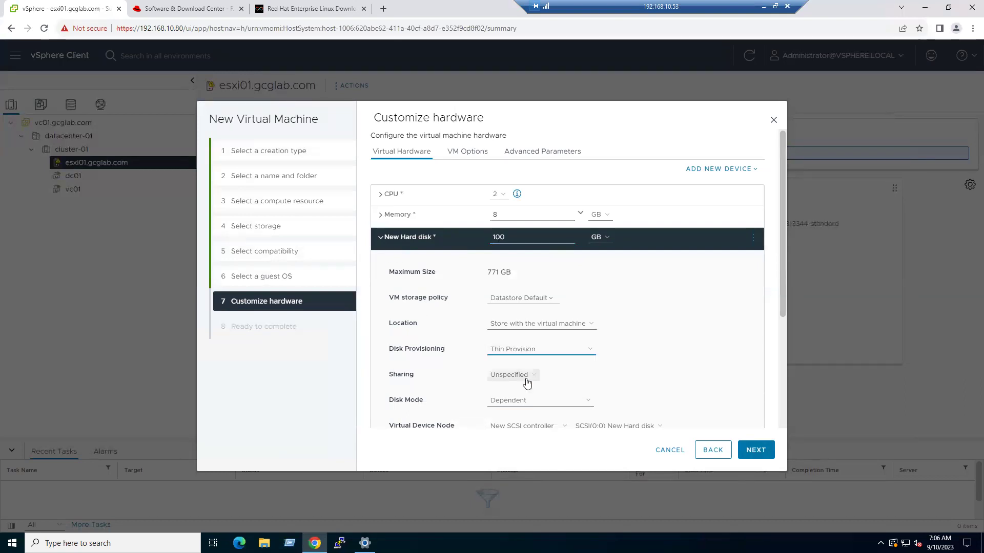
{"action": "left_click", "coordinate": [382, 238]}
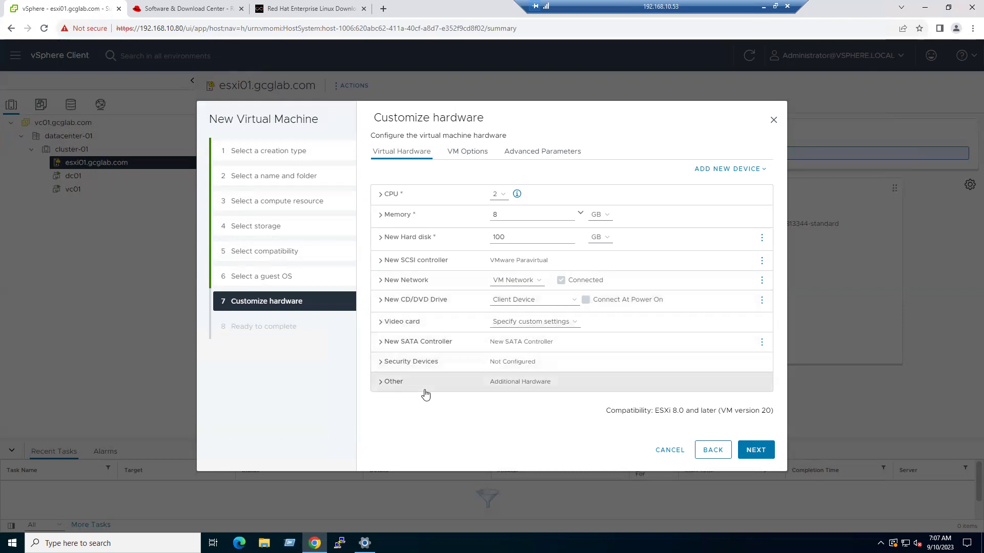
- Review the RHEL9.2 summary (name, CPU, memory, NIC, 100 GB disk) and finish creating the VM
{"action": "left_click", "coordinate": [751, 453]}
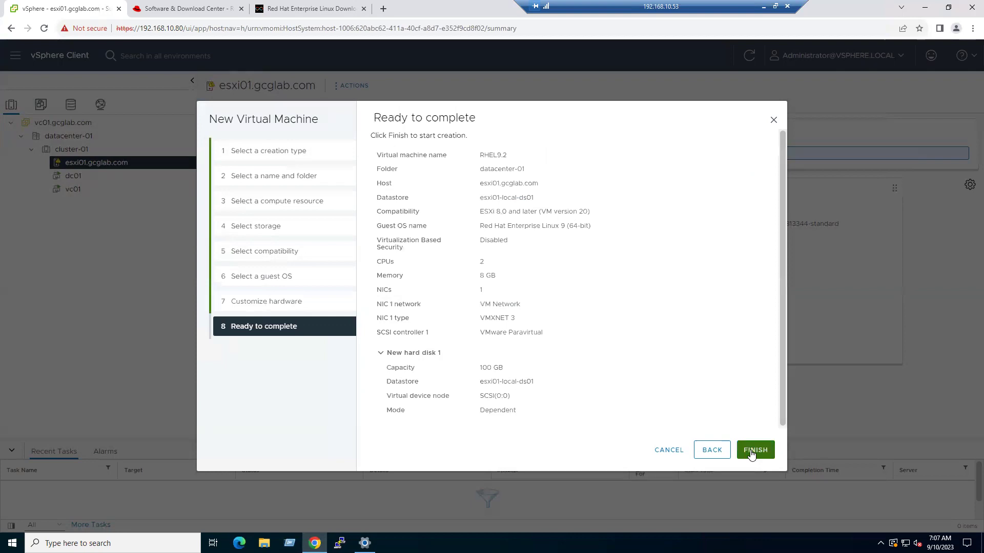
{"action": "left_click_drag", "start_coordinate": [482, 155], "coordinate": [506, 155]}
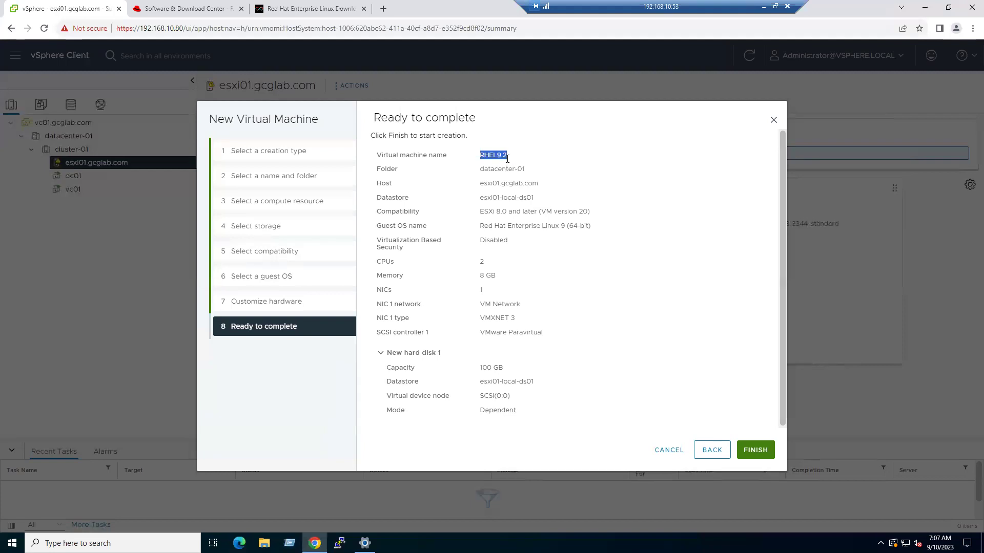
{"action": "left_click_drag", "start_coordinate": [482, 261], "coordinate": [489, 292]}
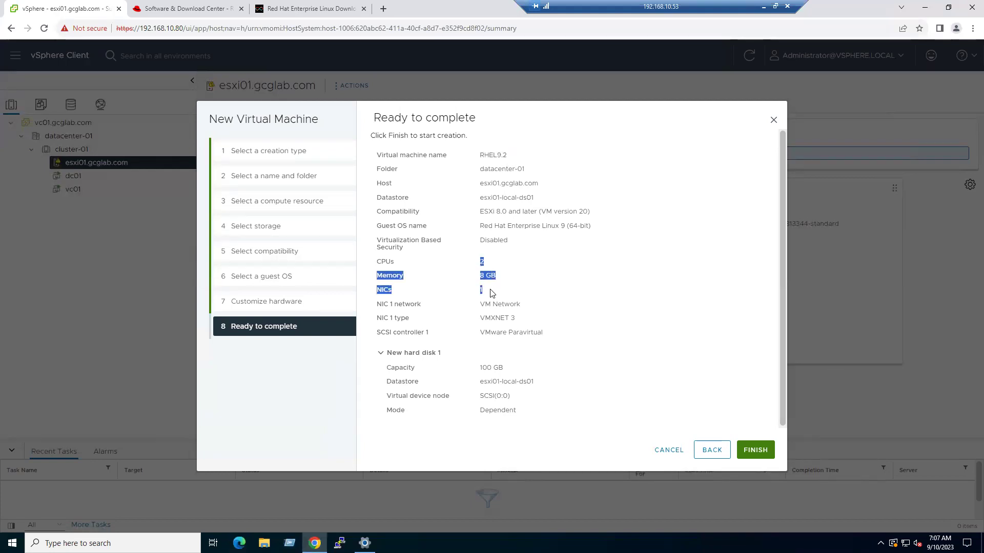
{"action": "left_click", "coordinate": [502, 390]}
{"action": "left_click_drag", "start_coordinate": [479, 368], "coordinate": [512, 372]}
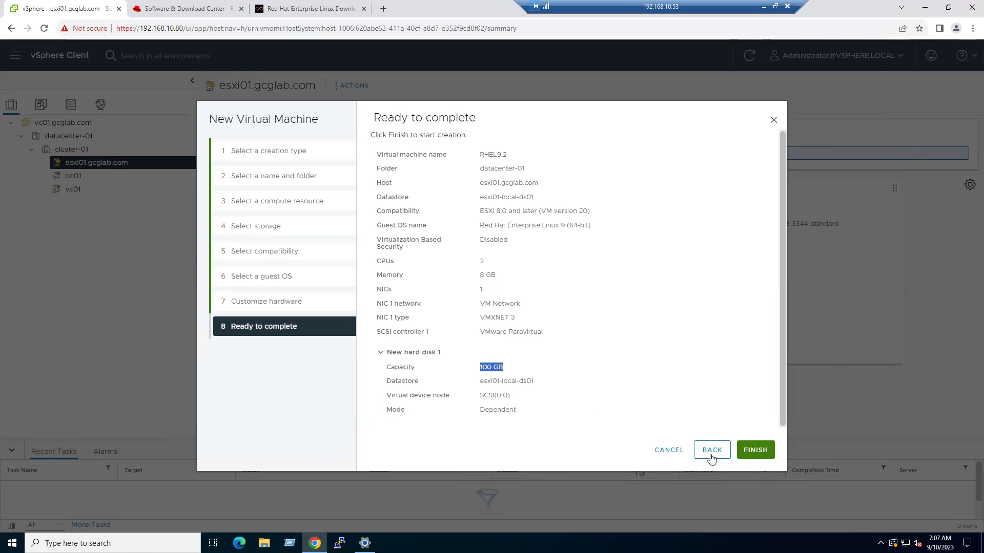
{"action": "left_click", "coordinate": [755, 449]}
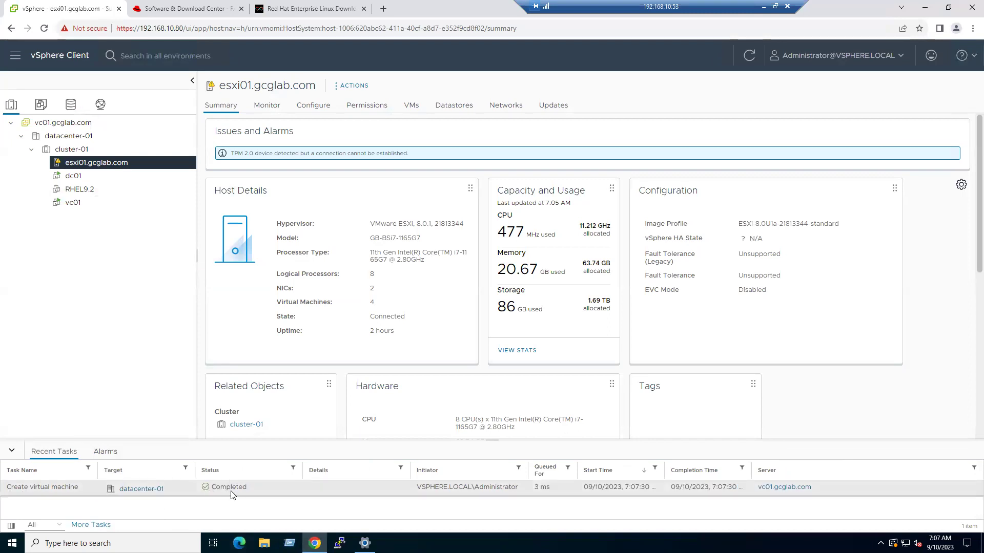
- Open the RHEL9.2 VM summary, then switch to the Red Hat Product Downloads page
{"action": "left_click", "coordinate": [79, 191]}
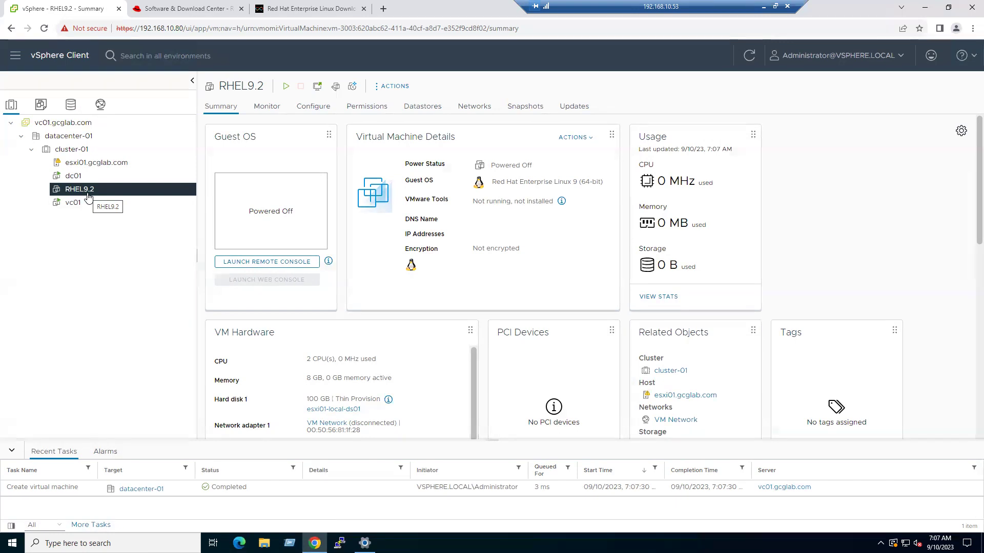
{"action": "left_click", "coordinate": [180, 10]}
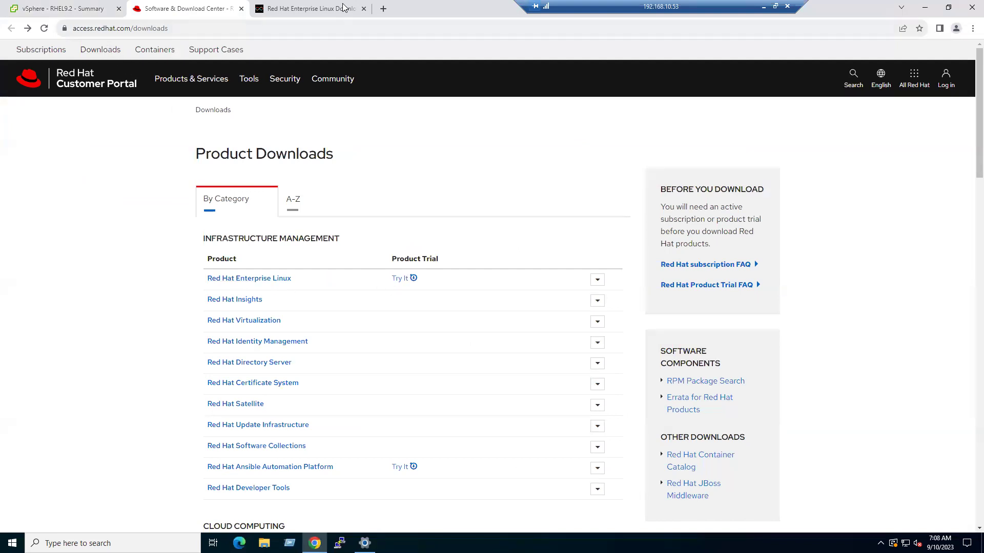
{"action": "left_click", "coordinate": [317, 7]}
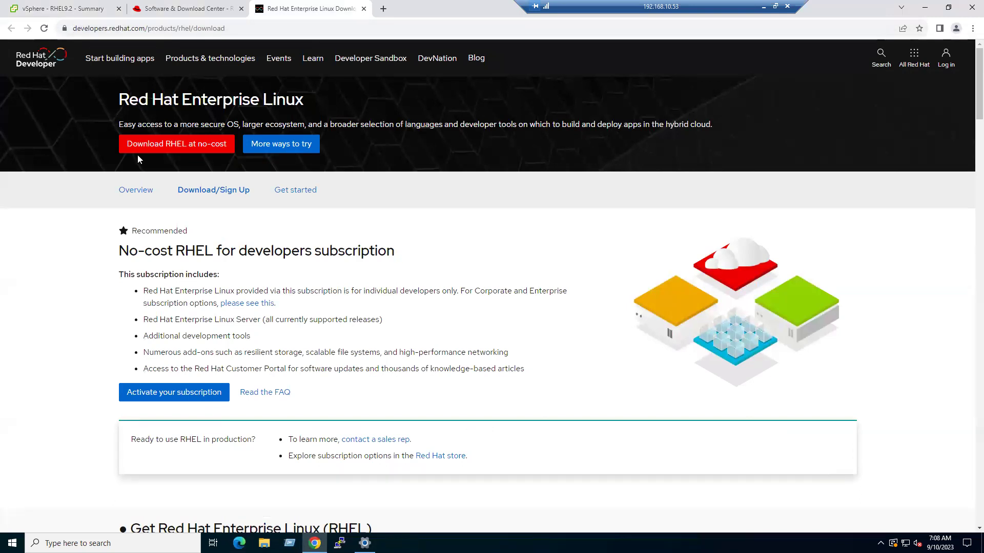
{"action": "scroll", "coordinate": [297, 243], "scroll_direction": "down", "scroll_amount": 4}
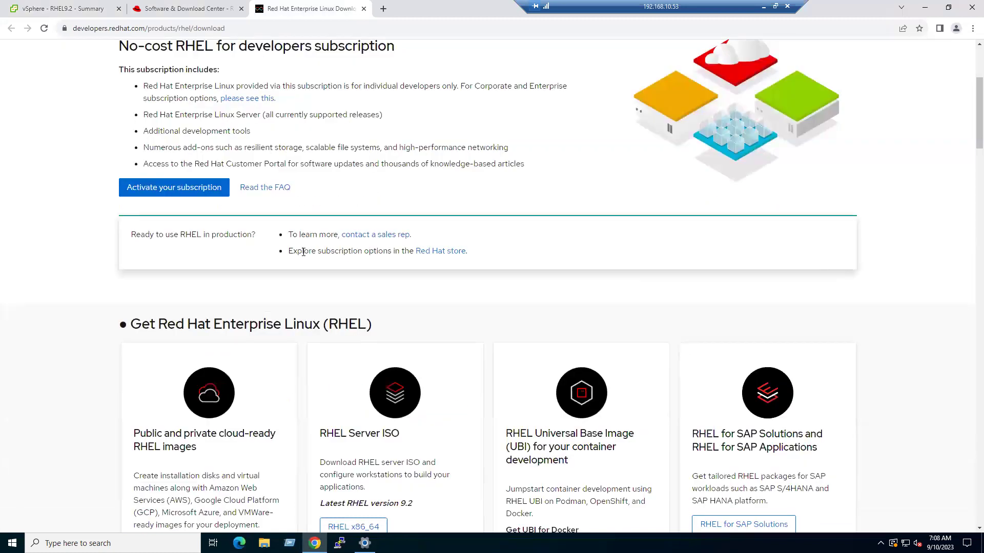
{"action": "scroll", "coordinate": [304, 252], "scroll_direction": "down", "scroll_amount": 2}
{"action": "scroll", "coordinate": [303, 248], "scroll_direction": "down", "scroll_amount": 2}
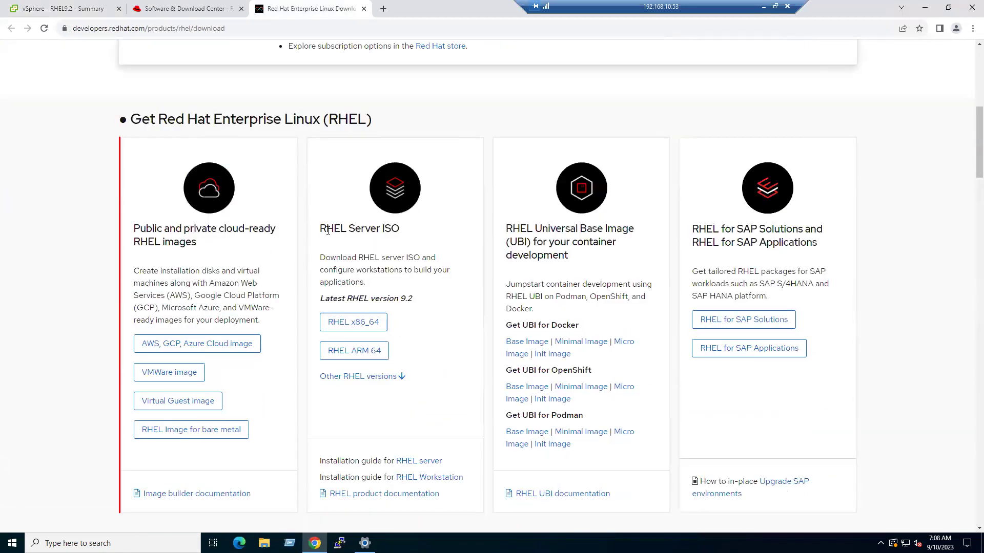
{"action": "left_click_drag", "start_coordinate": [328, 231], "coordinate": [393, 228]}
{"action": "scroll", "coordinate": [450, 295], "scroll_direction": "down", "scroll_amount": 2}
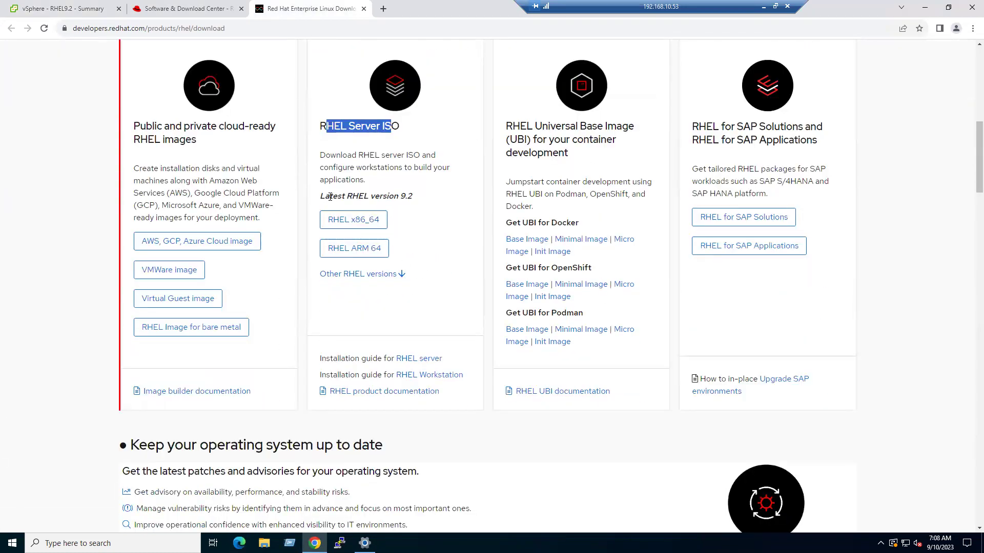
{"action": "left_click_drag", "start_coordinate": [359, 194], "coordinate": [416, 203]}
{"action": "left_click", "coordinate": [442, 227]}
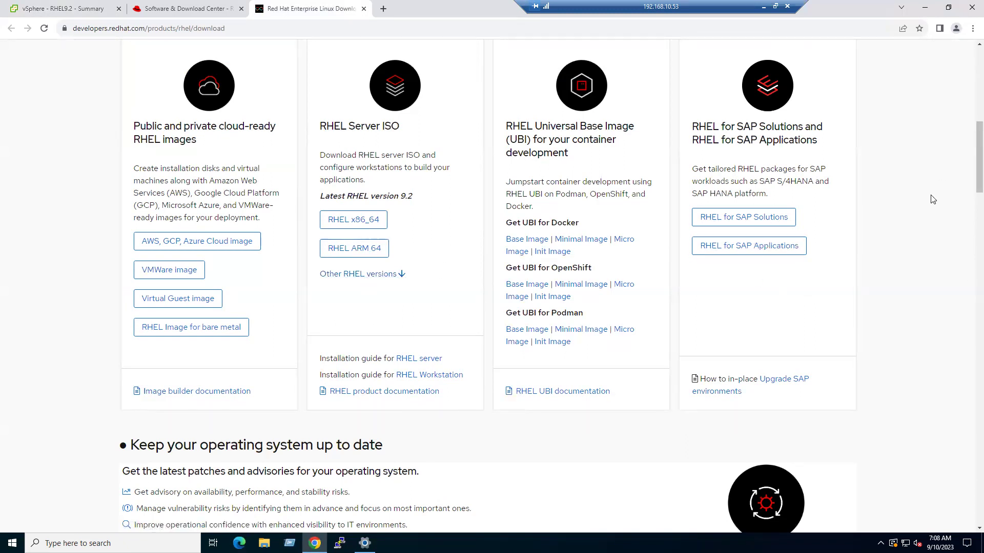
{"action": "scroll", "coordinate": [932, 200], "scroll_direction": "down", "scroll_amount": 10}
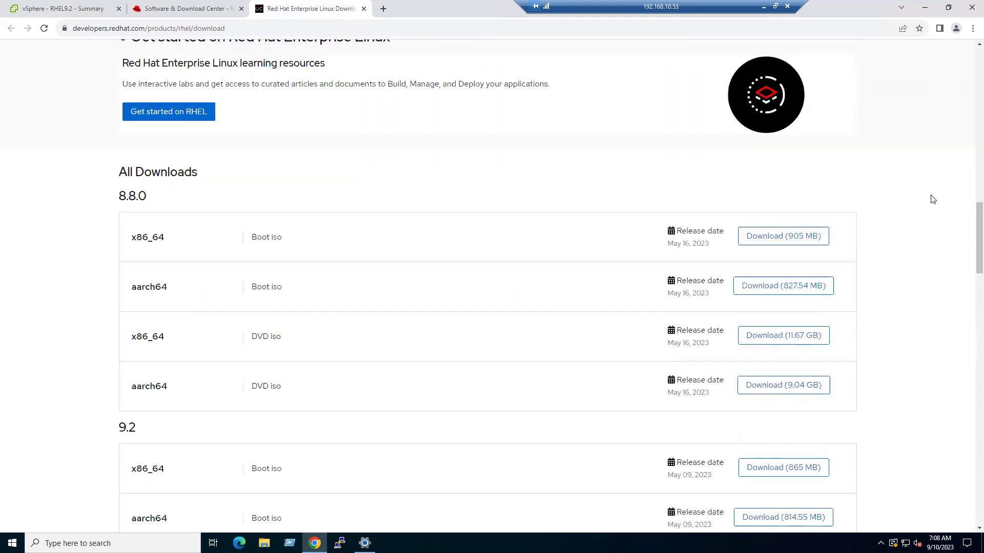
- Scroll the Red Hat downloads list to the 9.2 release section
{"action": "left_click_drag", "start_coordinate": [119, 195], "coordinate": [147, 197]}
{"action": "scroll", "coordinate": [72, 382], "scroll_direction": "down", "scroll_amount": 3}
{"action": "left_click_drag", "start_coordinate": [110, 285], "coordinate": [154, 333]}
{"action": "scroll", "coordinate": [72, 423], "scroll_direction": "down", "scroll_amount": 4}
{"action": "left_click", "coordinate": [81, 406]}
{"action": "scroll", "coordinate": [80, 406], "scroll_direction": "down", "scroll_amount": 4}
{"action": "scroll", "coordinate": [85, 415], "scroll_direction": "down", "scroll_amount": 4}
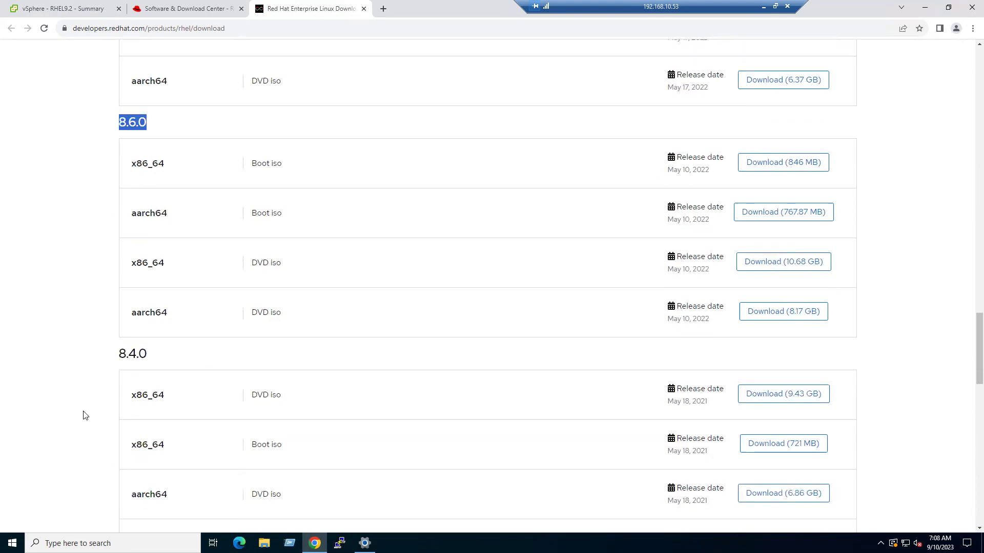
{"action": "scroll", "coordinate": [86, 415], "scroll_direction": "up", "scroll_amount": 9}
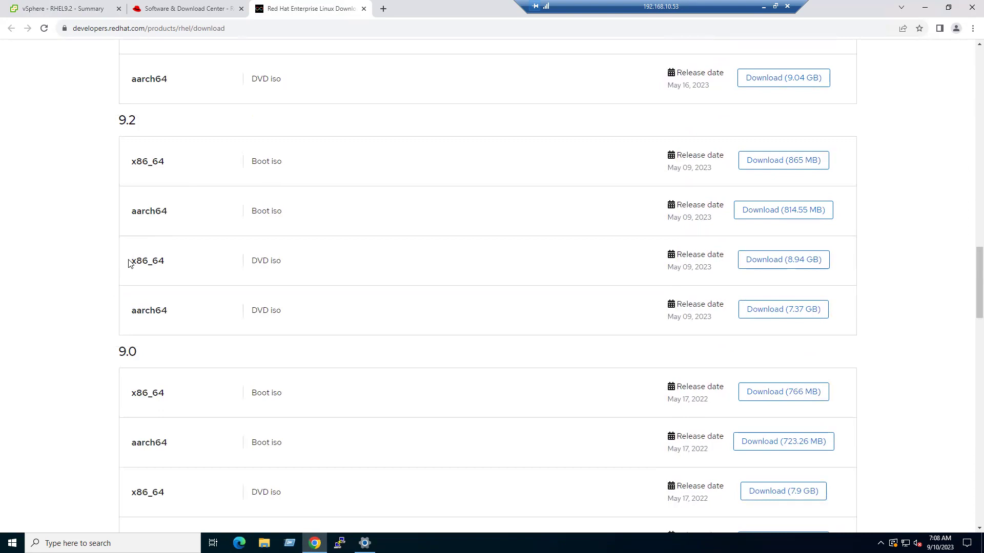
- Locate the 9.2 x86_64 DVD ISO (8.94 GB) row, then return to vSphere Client
{"action": "double_click", "coordinate": [155, 261]}
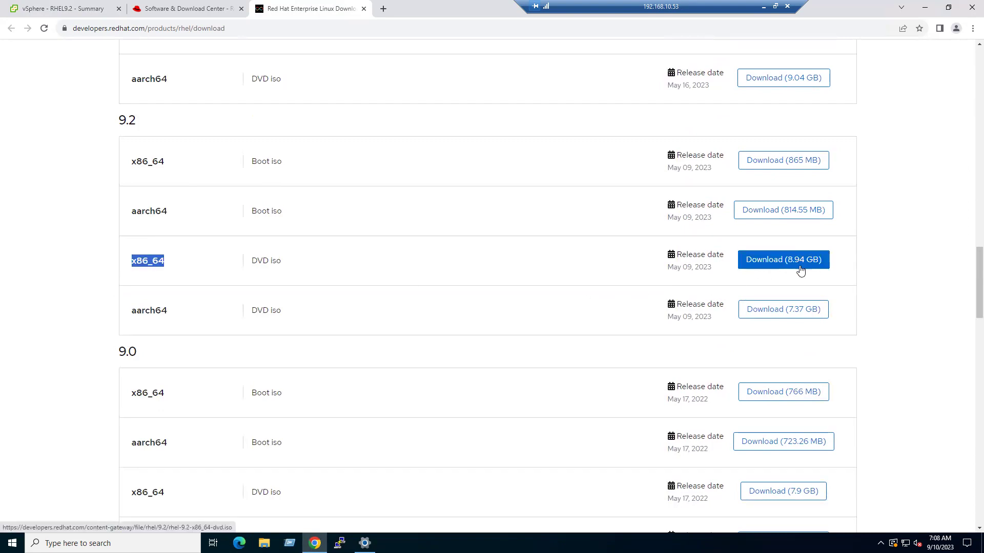
{"action": "left_click", "coordinate": [142, 271]}
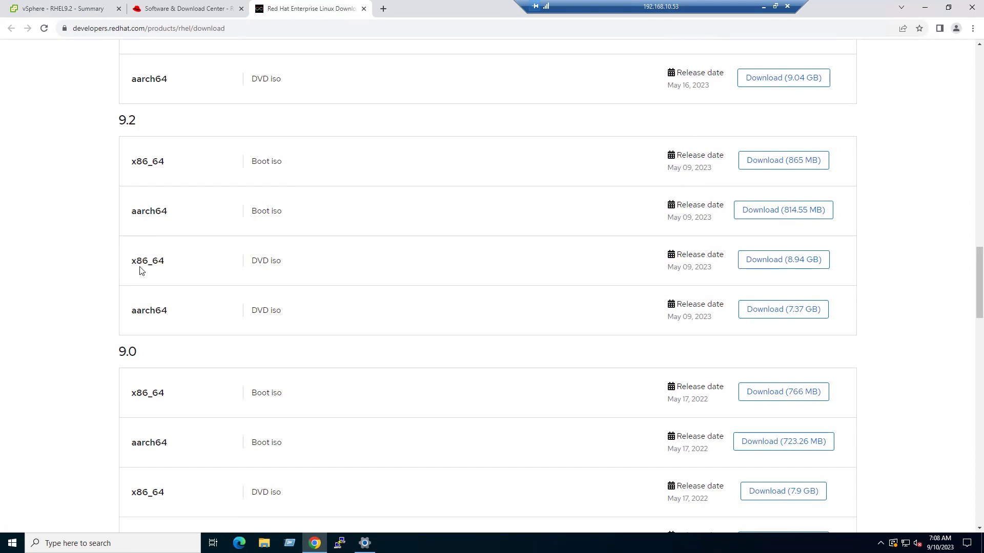
{"action": "left_click_drag", "start_coordinate": [133, 262], "coordinate": [166, 264]}
{"action": "left_click", "coordinate": [77, 291]}
{"action": "left_click_drag", "start_coordinate": [137, 261], "coordinate": [164, 260]}
{"action": "left_click", "coordinate": [70, 7]}
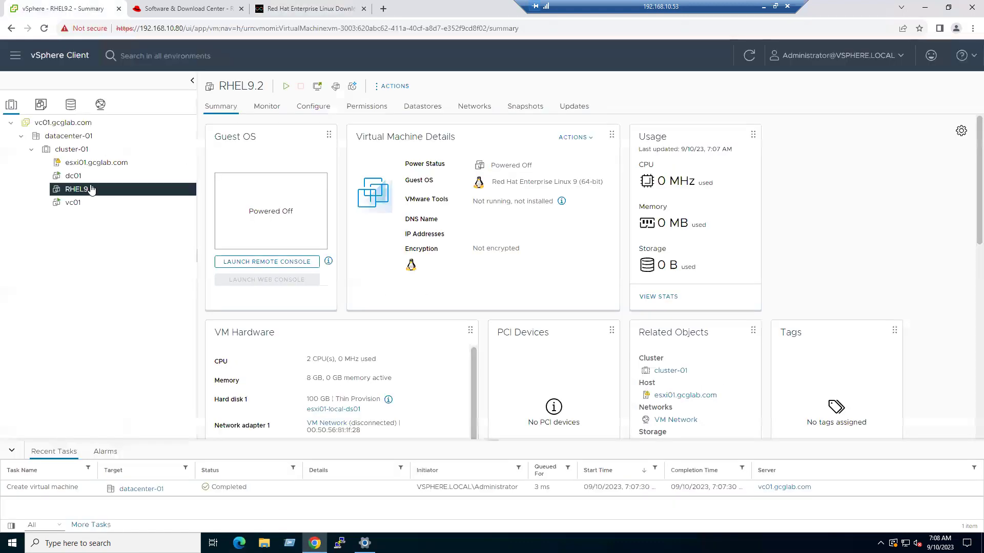
{"action": "left_click", "coordinate": [70, 105]}
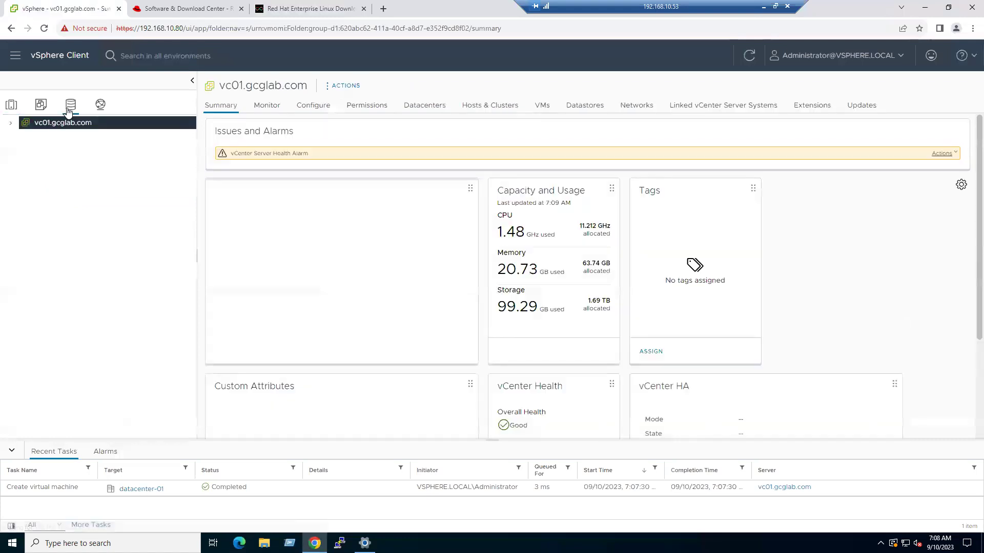
{"action": "left_click", "coordinate": [11, 123]}
{"action": "left_click", "coordinate": [21, 136]}
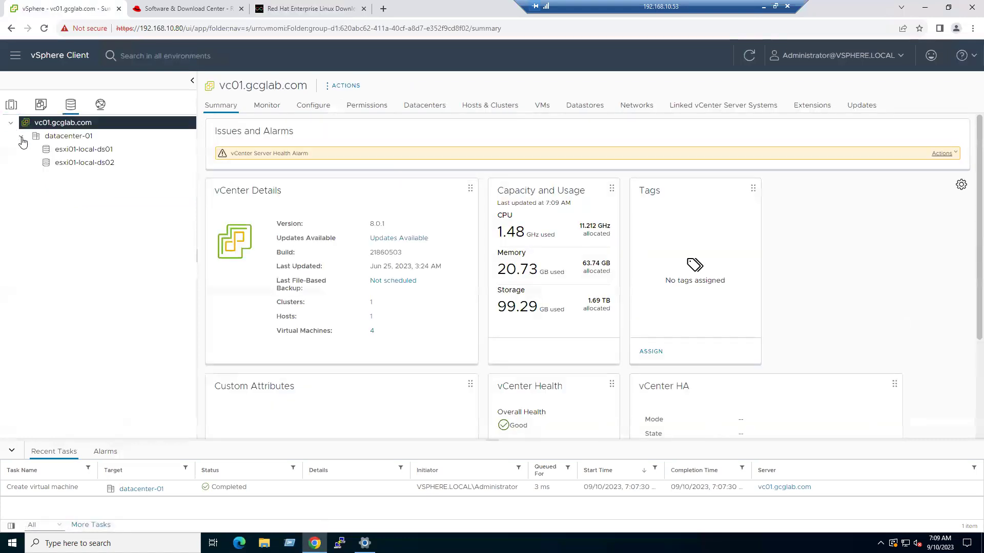
{"action": "left_click", "coordinate": [83, 151]}
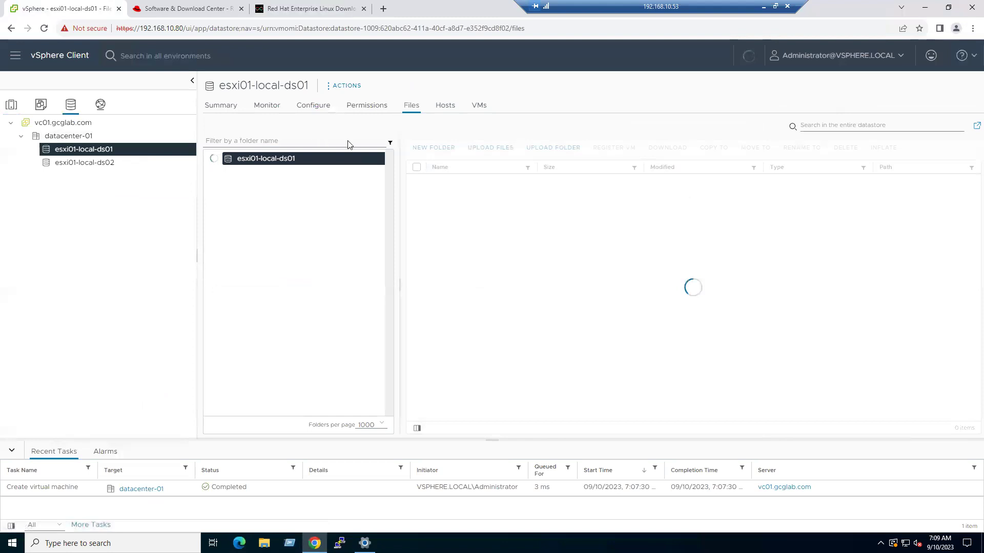
{"action": "left_click", "coordinate": [253, 200]}
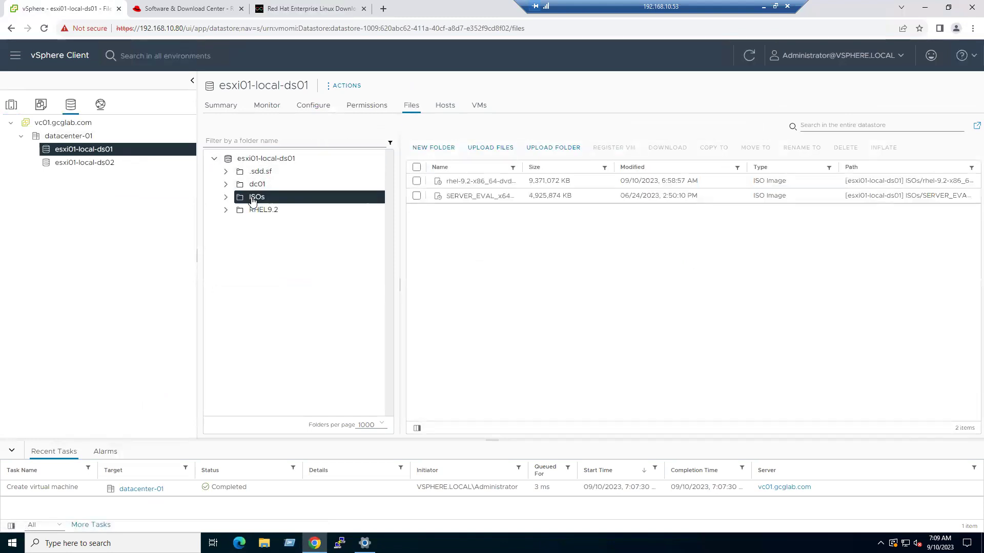
{"action": "left_click_drag", "start_coordinate": [522, 168], "coordinate": [540, 168]}
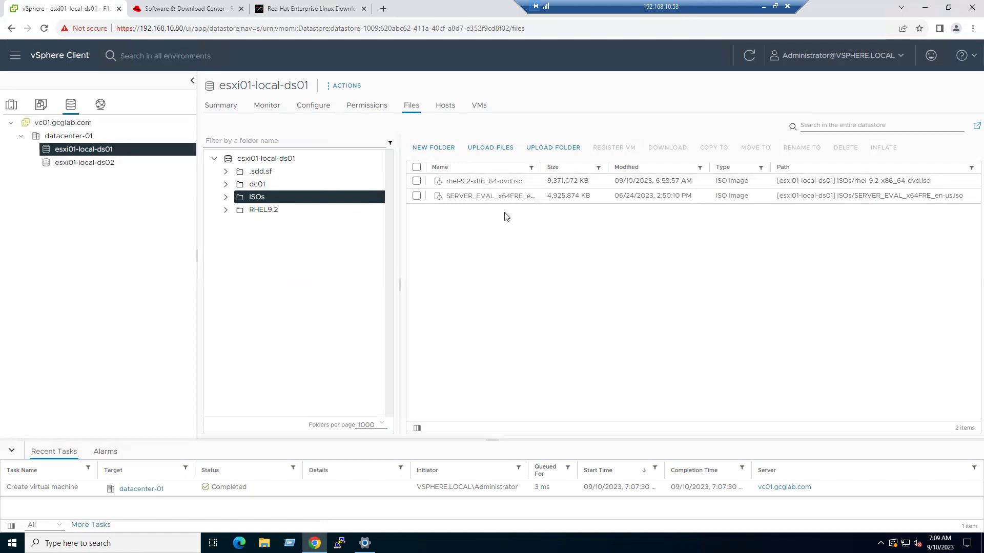
{"action": "left_click", "coordinate": [12, 105]}
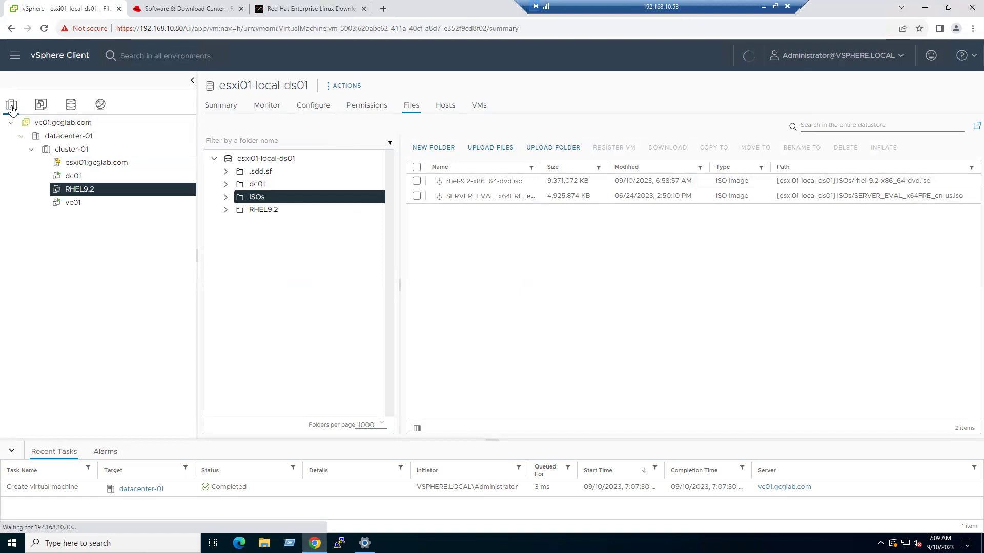
- Mount ISOs/rhel-9.2-x86_64-dvd.iso on CD/DVD drive 1, connected at power on, and save
{"action": "right_click", "coordinate": [83, 191]}
{"action": "left_click", "coordinate": [128, 353]}
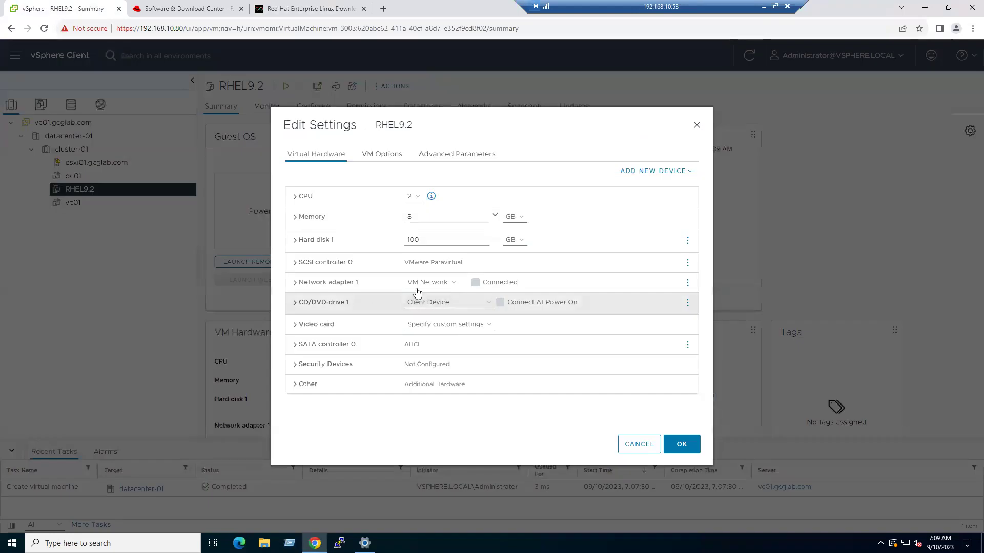
{"action": "left_click", "coordinate": [295, 302]}
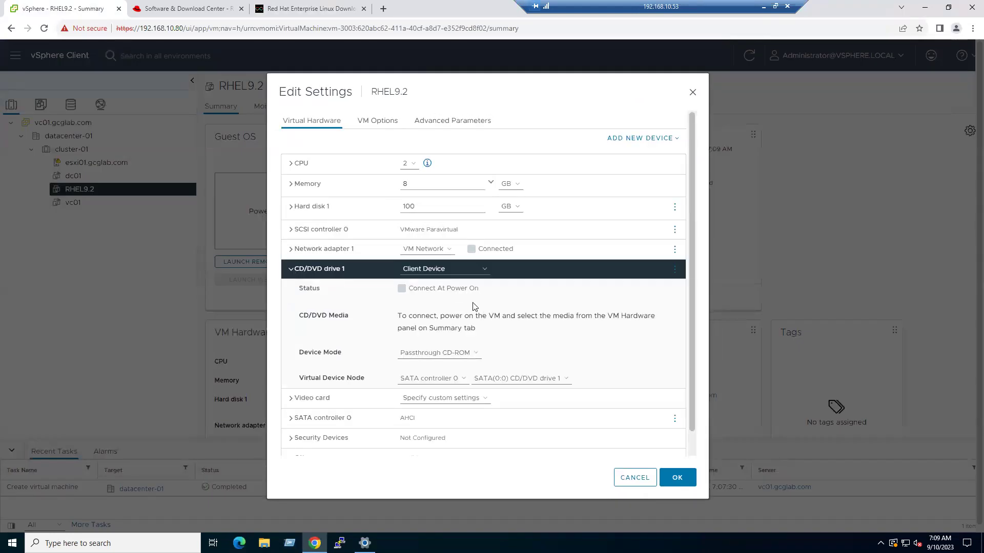
{"action": "left_click", "coordinate": [469, 270]}
{"action": "left_click", "coordinate": [447, 289]}
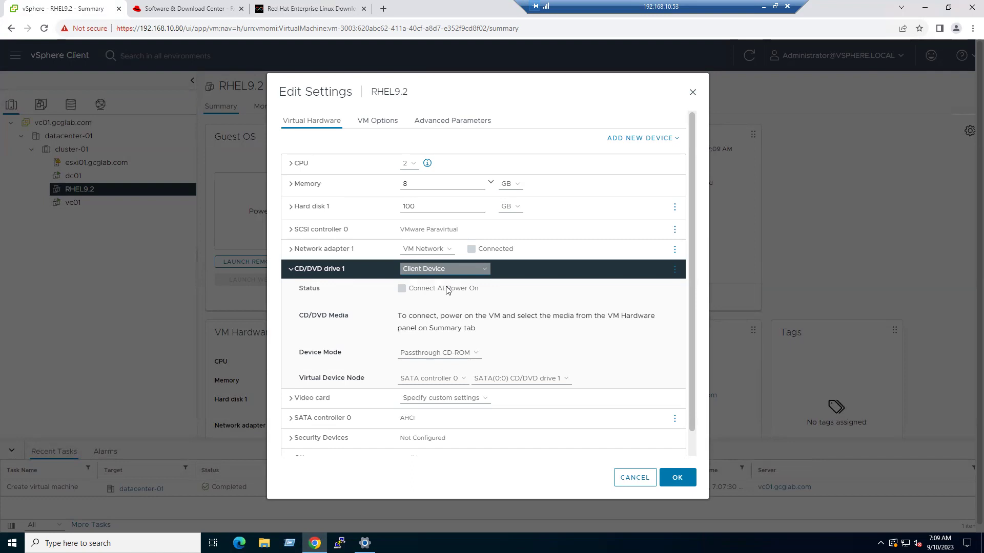
{"action": "left_click", "coordinate": [330, 283]}
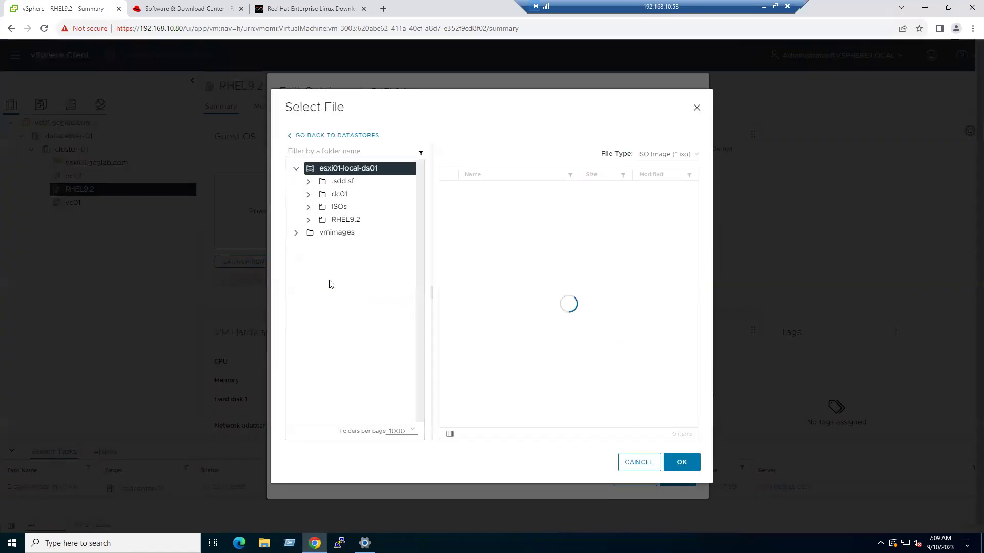
{"action": "left_click", "coordinate": [340, 208]}
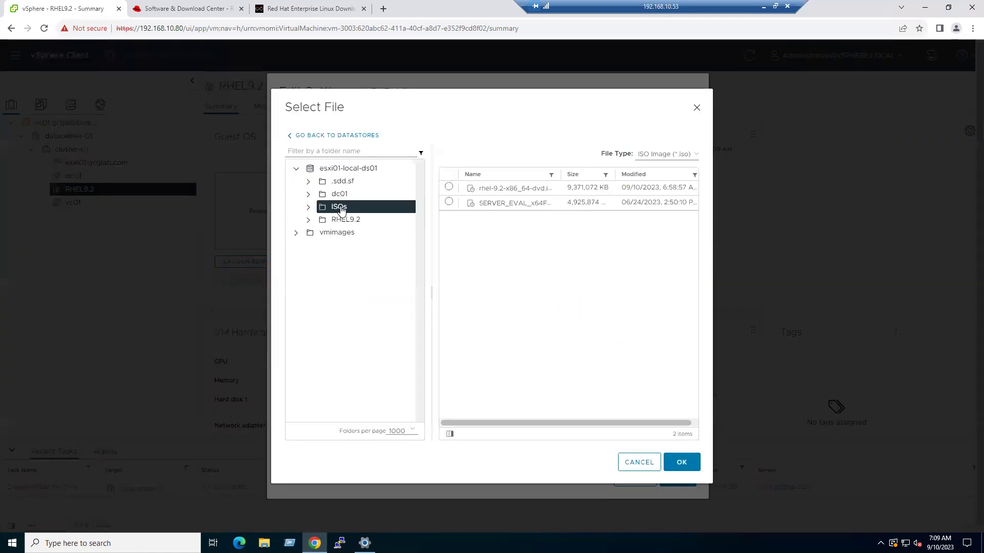
{"action": "left_click", "coordinate": [449, 187]}
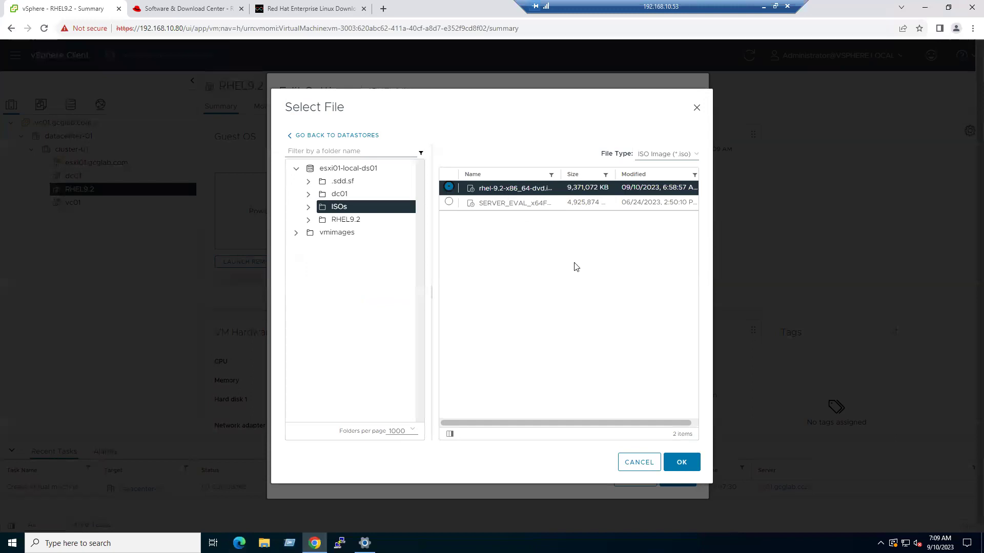
{"action": "left_click", "coordinate": [687, 462]}
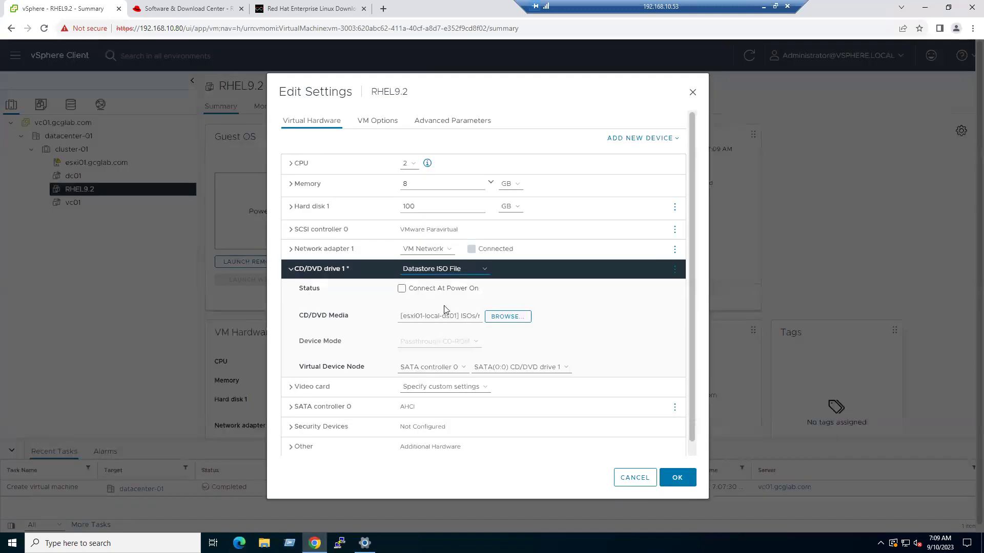
{"action": "left_click", "coordinate": [401, 289]}
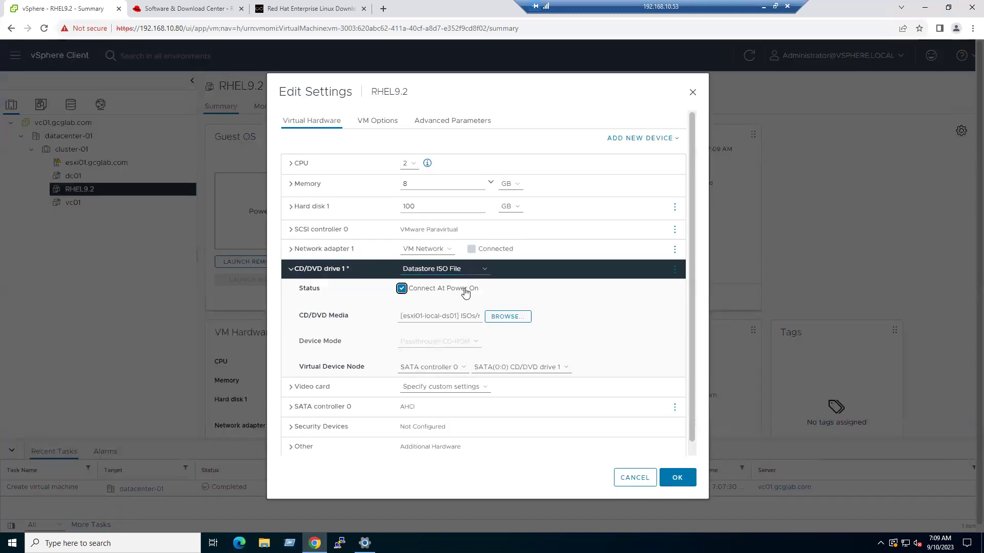
{"action": "left_click", "coordinate": [677, 478]}
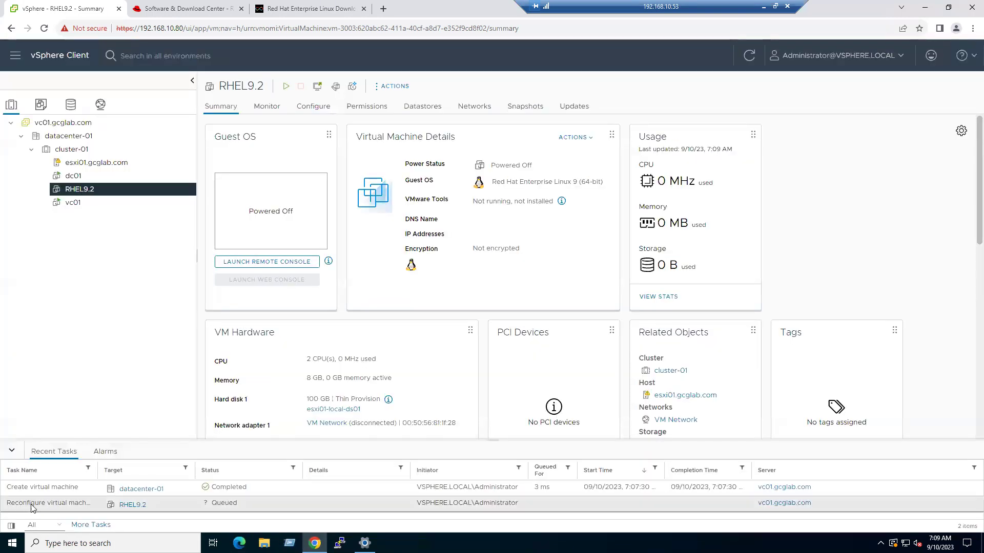
- Power on RHEL9.2 and open its web console, closing the blank remote-console tab
{"action": "left_click_drag", "start_coordinate": [99, 459], "coordinate": [153, 460]}
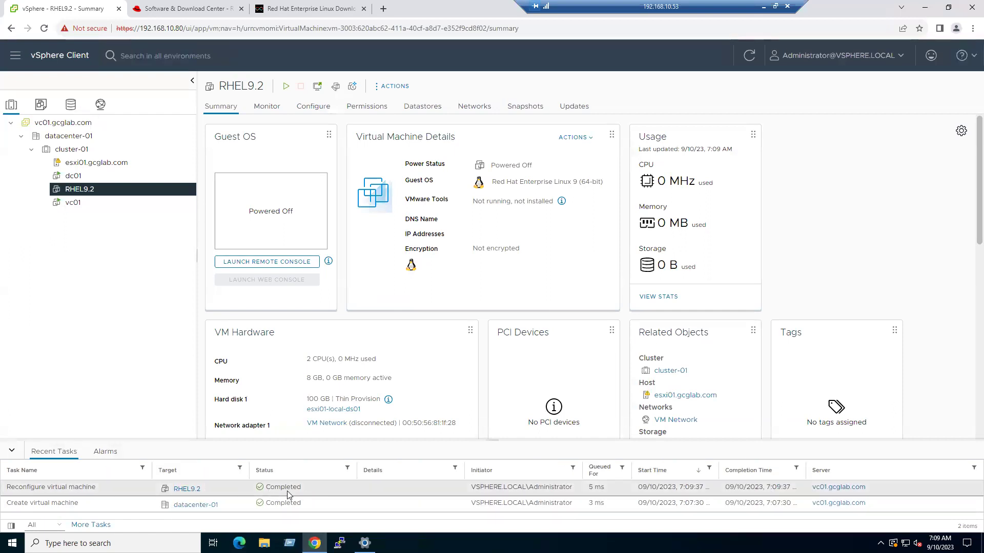
{"action": "left_click", "coordinate": [286, 87]}
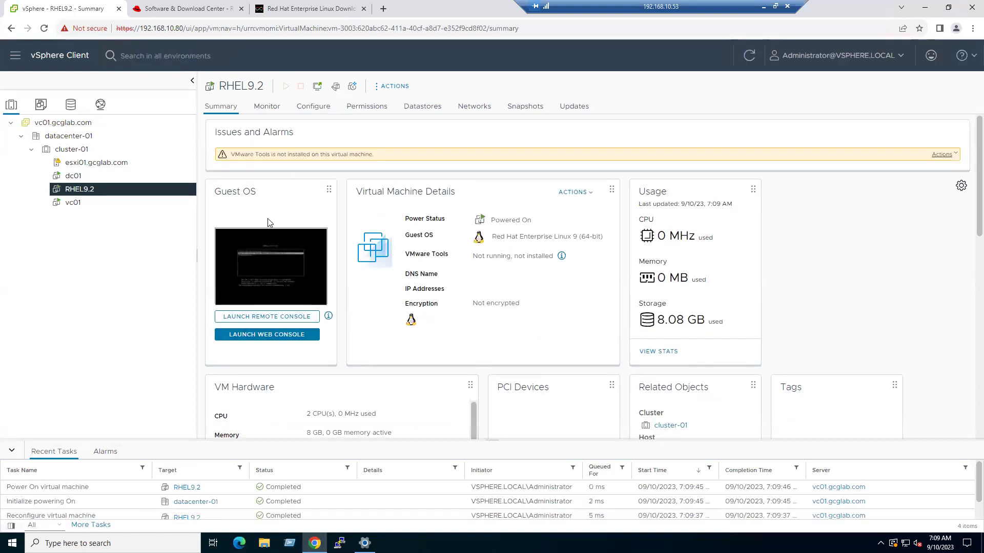
{"action": "left_click", "coordinate": [253, 322]}
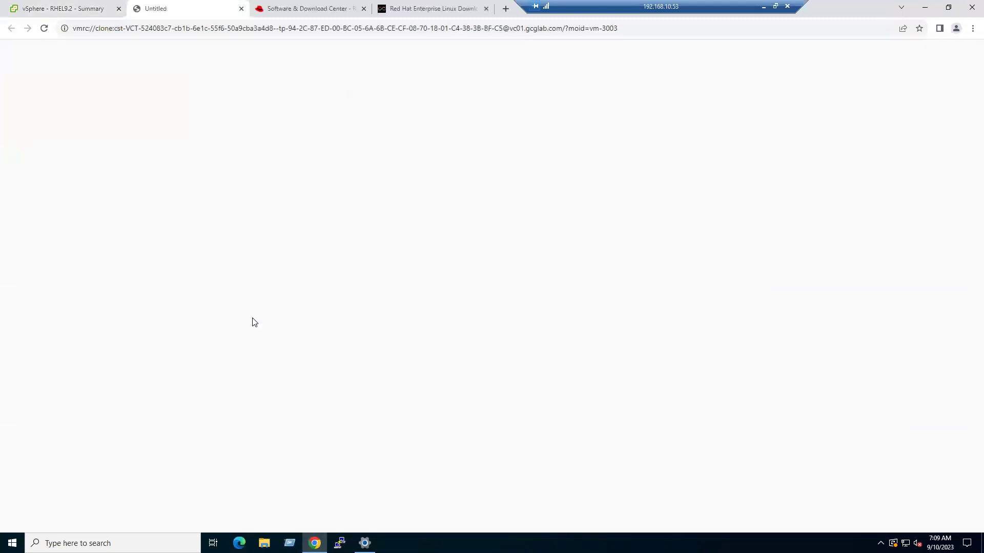
{"action": "left_click", "coordinate": [84, 7]}
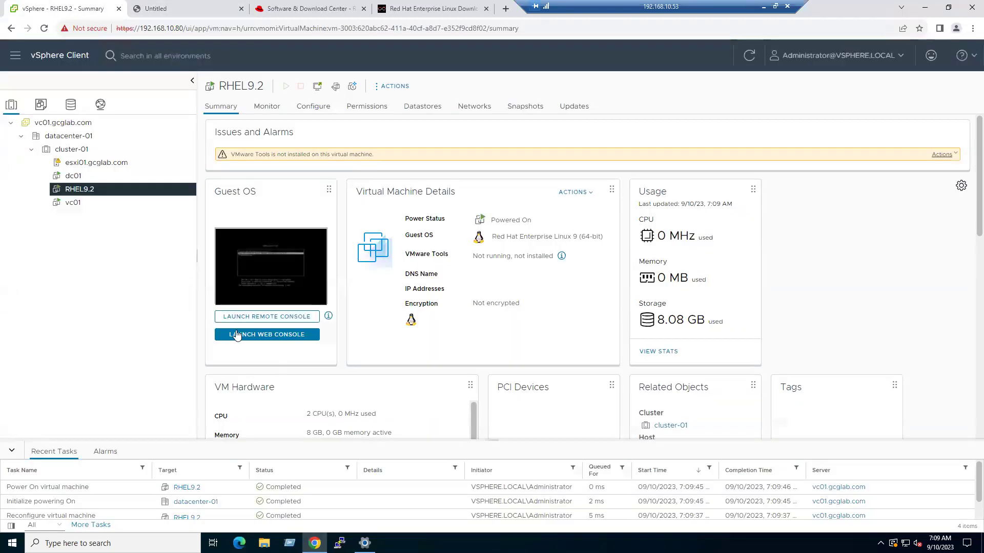
{"action": "left_click", "coordinate": [271, 336]}
{"action": "left_click", "coordinate": [307, 8]}
{"action": "left_click", "coordinate": [364, 8]}
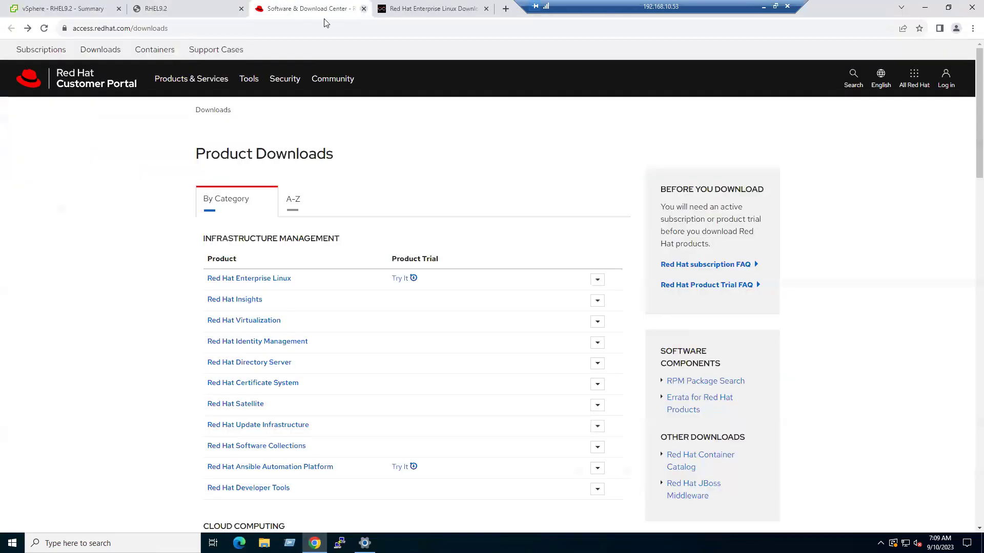
{"action": "left_click", "coordinate": [205, 10]}
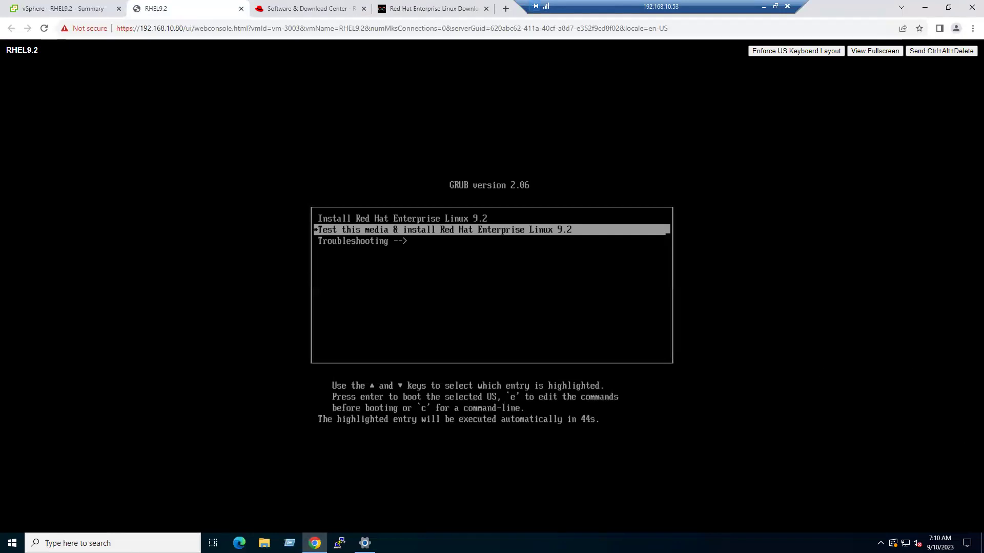
- Boot 'Install Red Hat Enterprise Linux 9.2' from GRUB and keep English (Singapore) as language
{"action": "key", "text": "Up"}
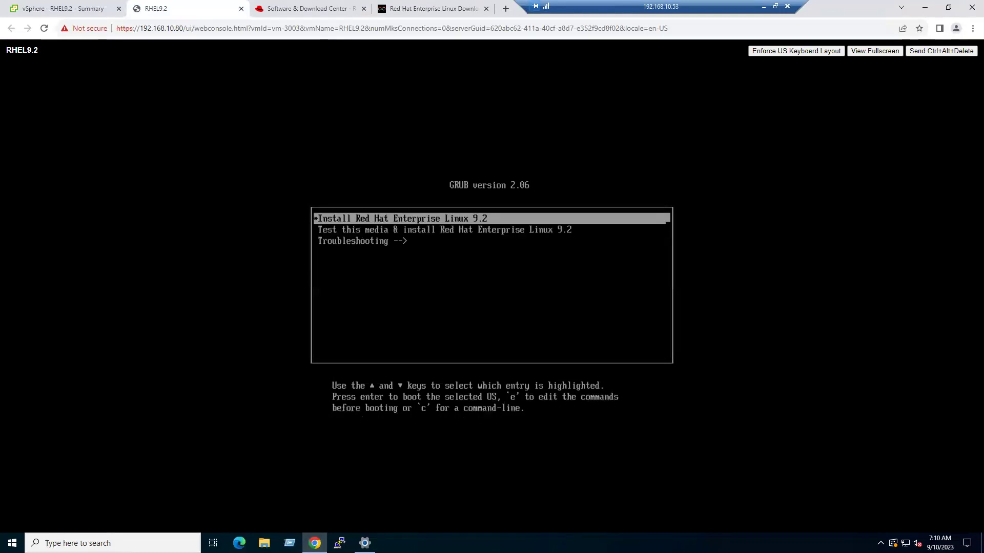
{"action": "key", "text": "Return"}
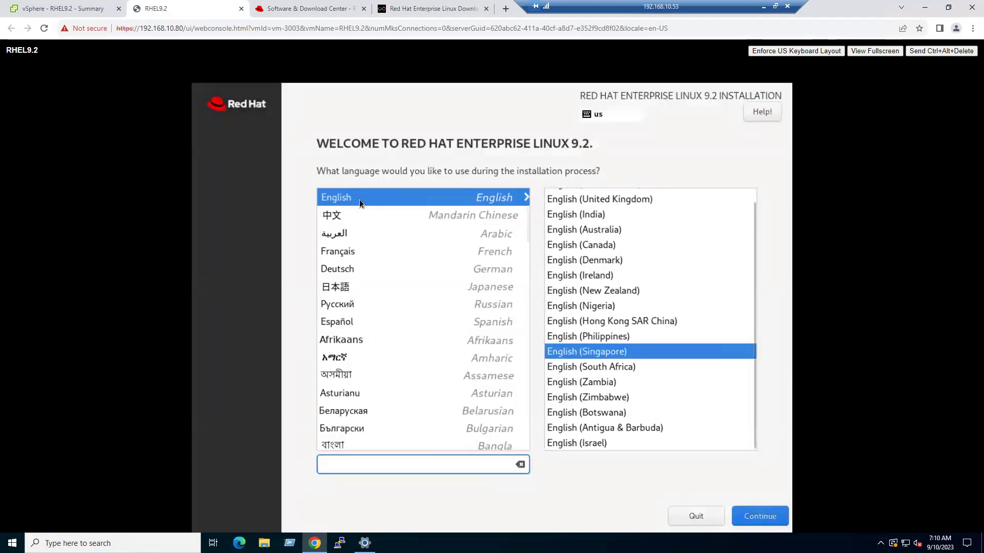
{"action": "left_click", "coordinate": [762, 518]}
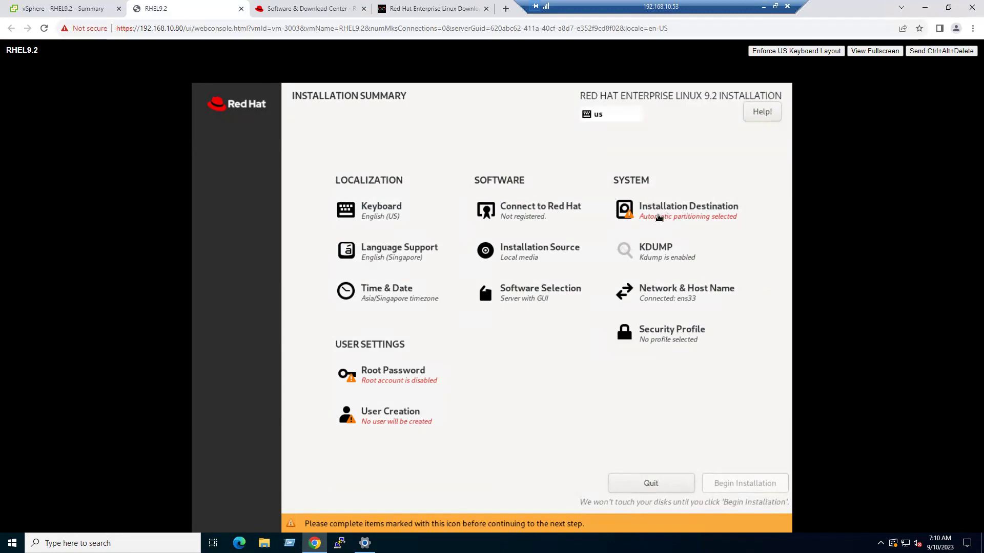
- Choose Custom storage, create the default mount points automatically, and delete /home
{"action": "left_click", "coordinate": [674, 212]}
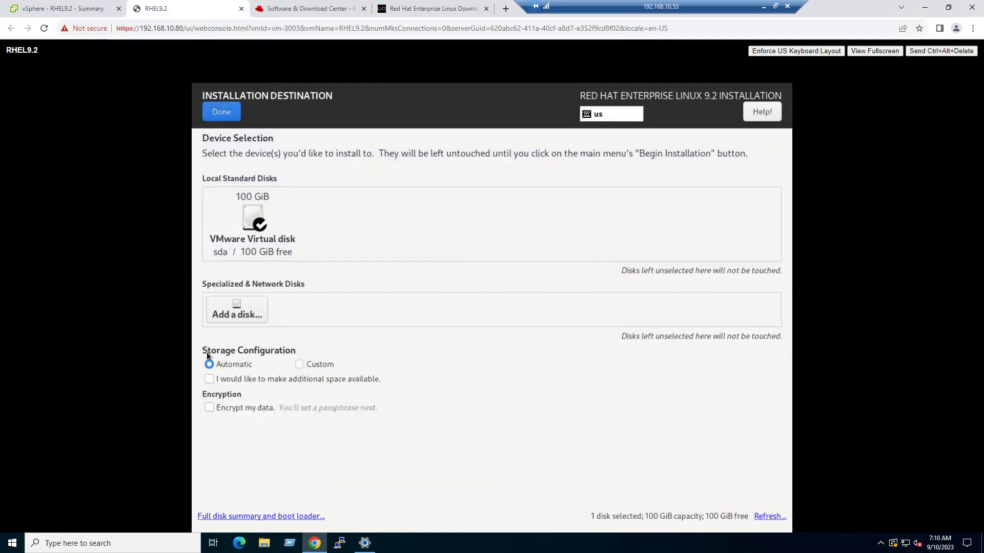
{"action": "left_click", "coordinate": [300, 364]}
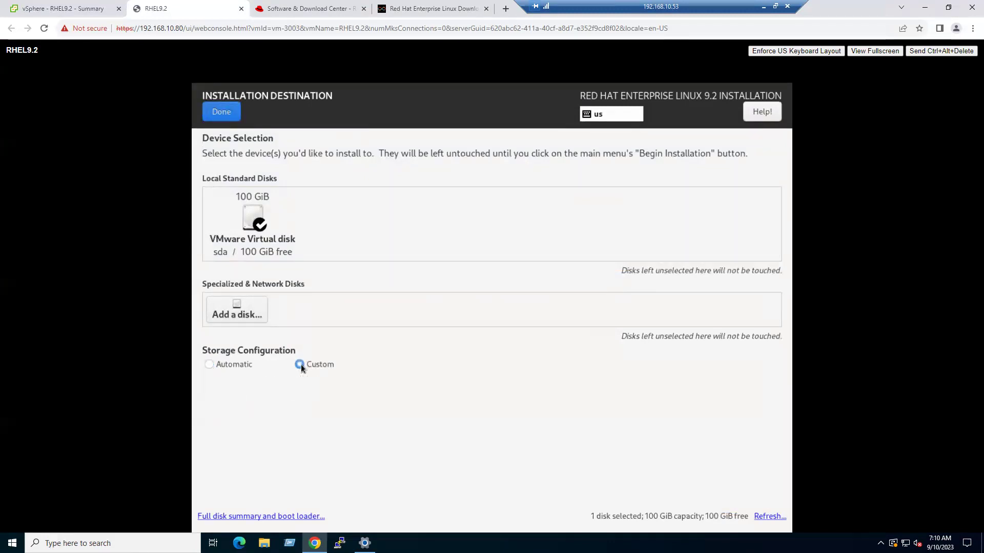
{"action": "left_click", "coordinate": [223, 112]}
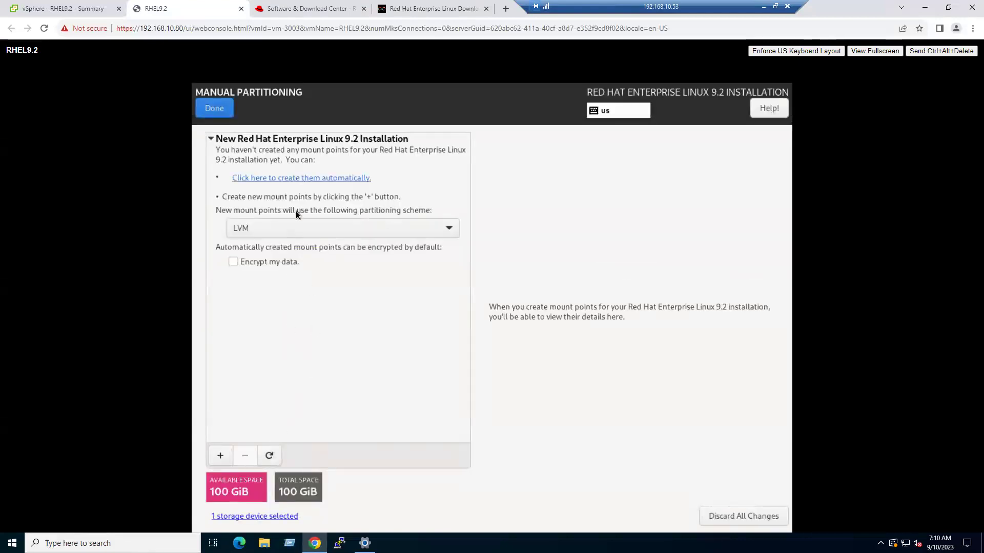
{"action": "left_click", "coordinate": [317, 180]}
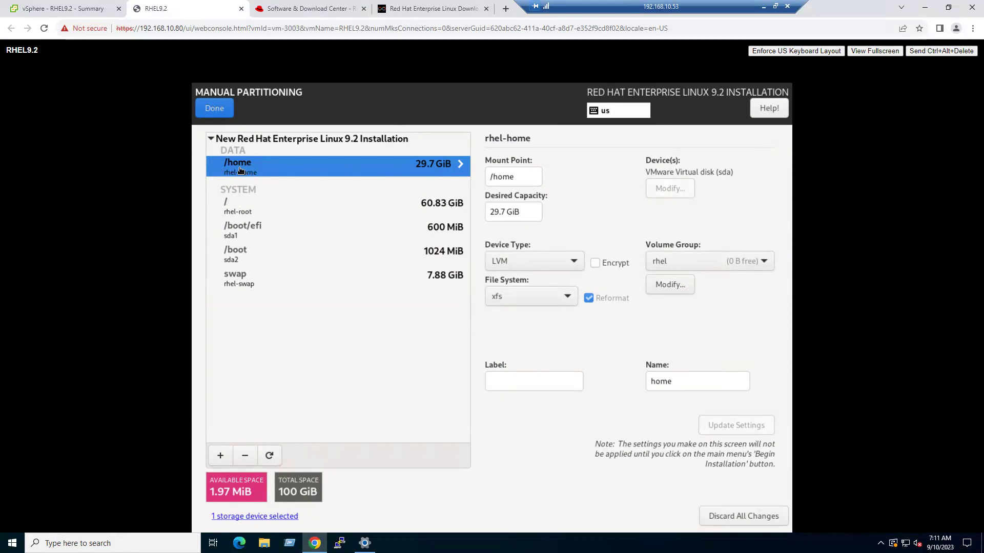
{"action": "left_click", "coordinate": [245, 456]}
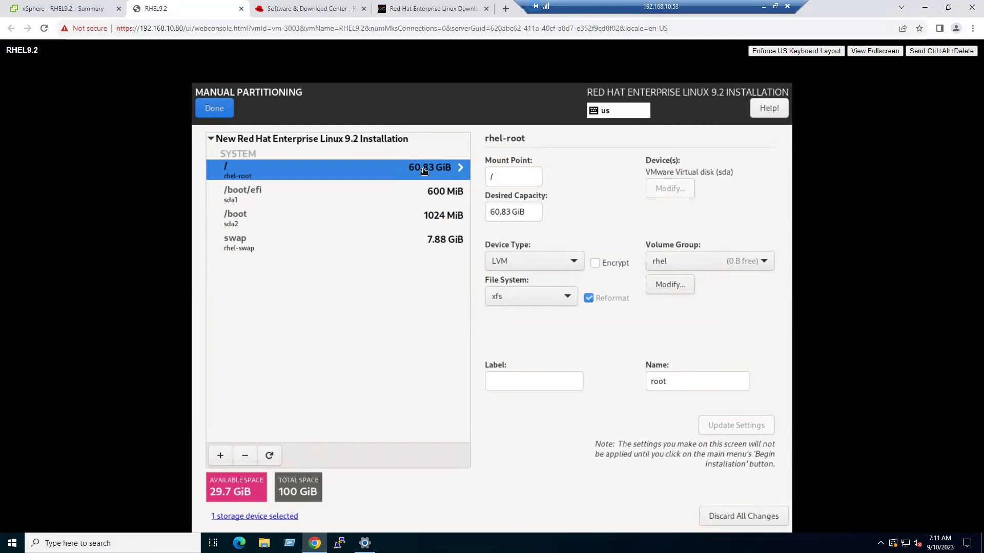
- Change the root (/) partition's desired capacity from 60.83 to 90.5 GiB
{"action": "left_click", "coordinate": [512, 210]}
{"action": "left_click_drag", "start_coordinate": [498, 208], "coordinate": [484, 208]}
{"action": "type", "text": "90"}
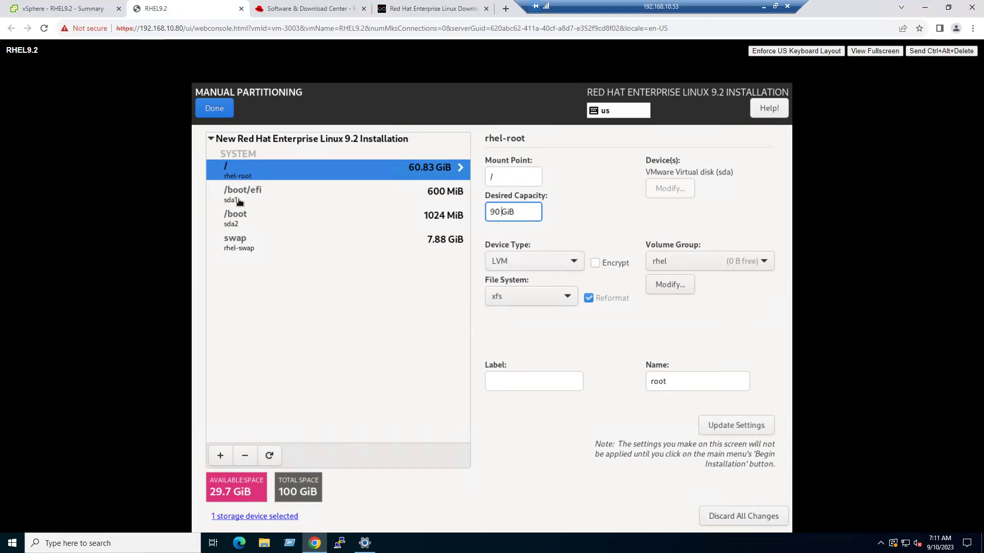
{"action": "key", "text": "Return"}
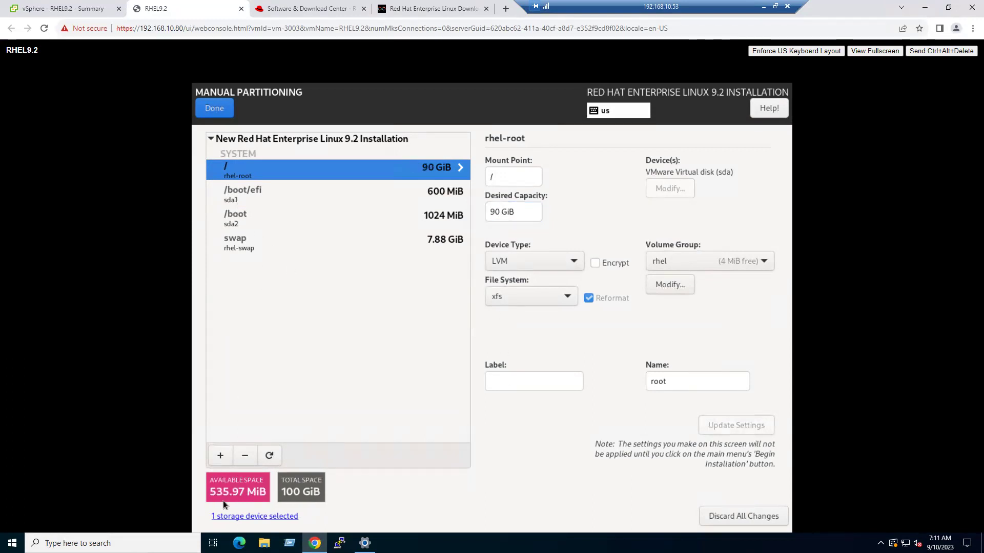
{"action": "double_click", "coordinate": [502, 210]}
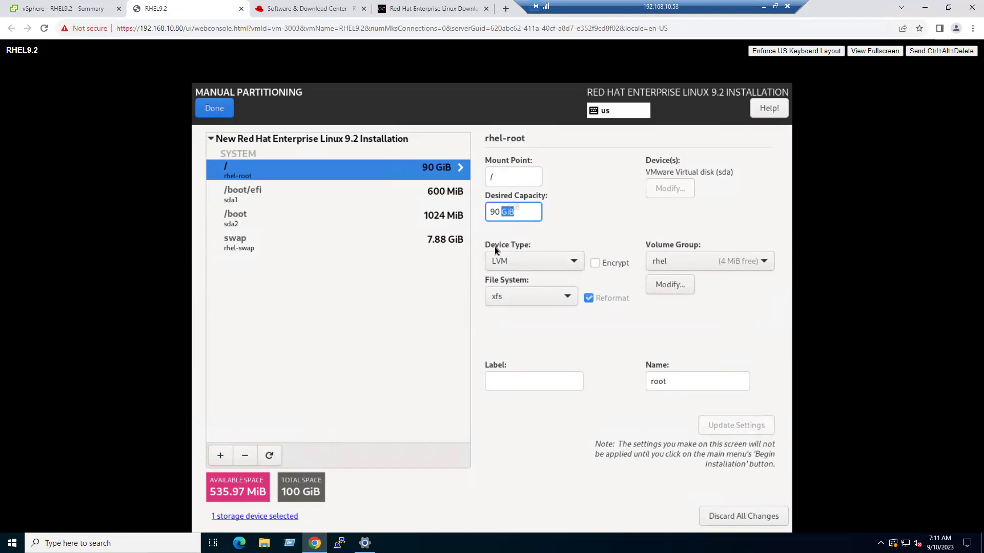
{"action": "key", "text": "Left"}
{"action": "type", "text": ".5"}
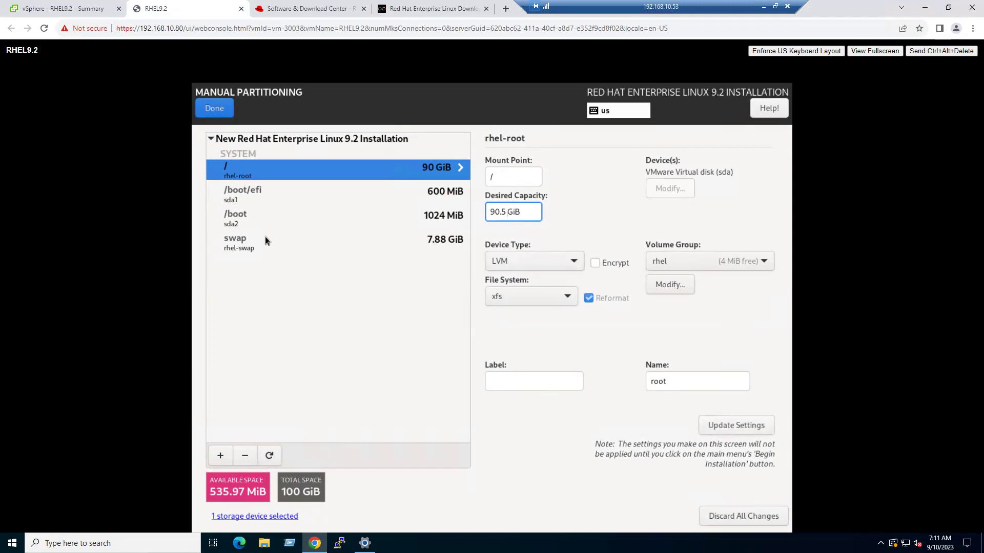
{"action": "key", "text": "Return"}
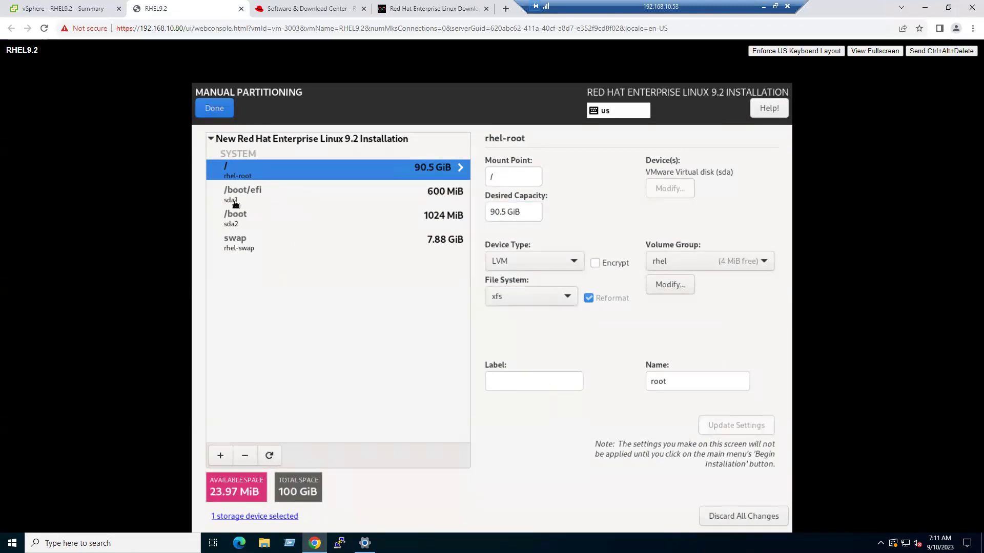
- Review the /boot, swap and root partition details, then finish partitioning
{"action": "left_click", "coordinate": [239, 216]}
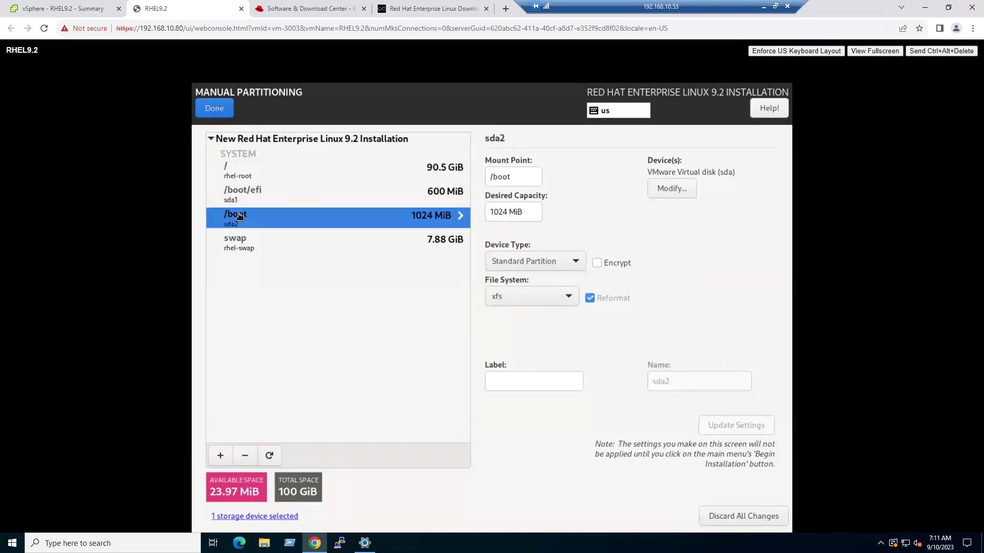
{"action": "left_click", "coordinate": [242, 250]}
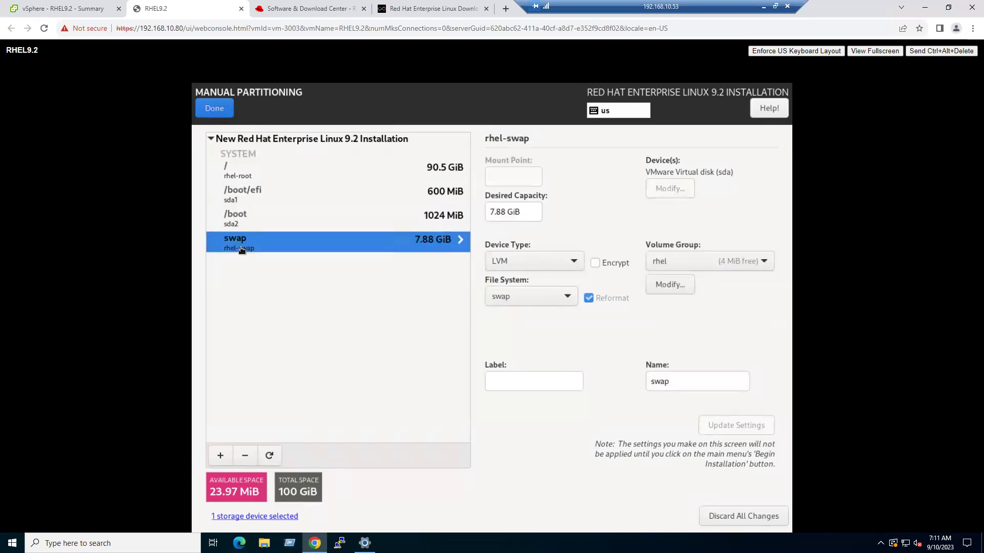
{"action": "left_click", "coordinate": [261, 172]}
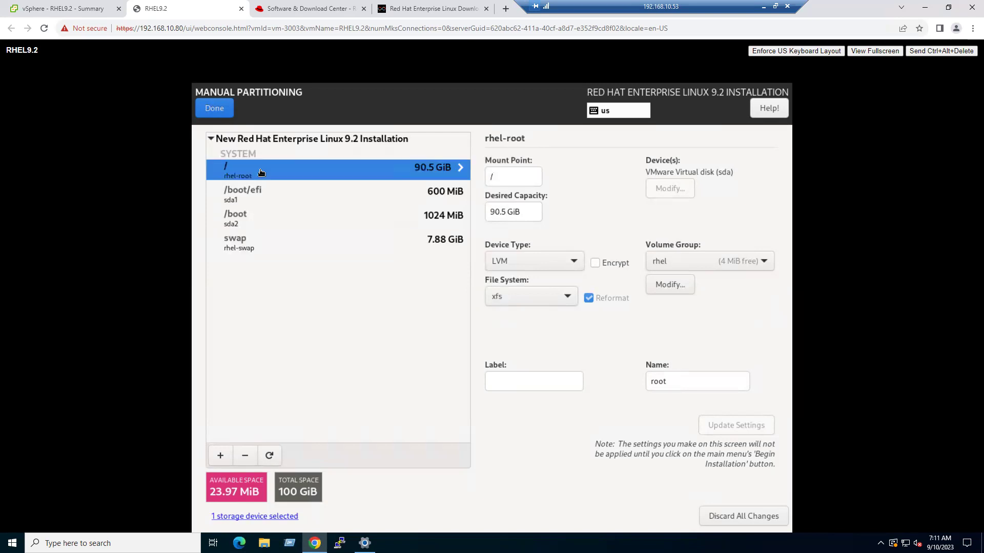
{"action": "left_click", "coordinate": [219, 109]}
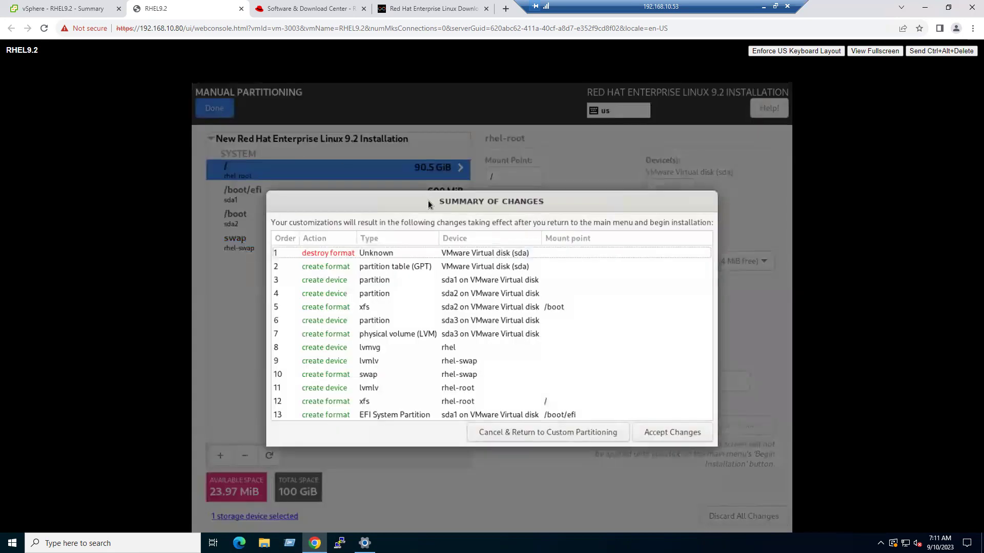
- Accept the 13 partitioning changes and go to the Time & Date settings
{"action": "left_click", "coordinate": [681, 434]}
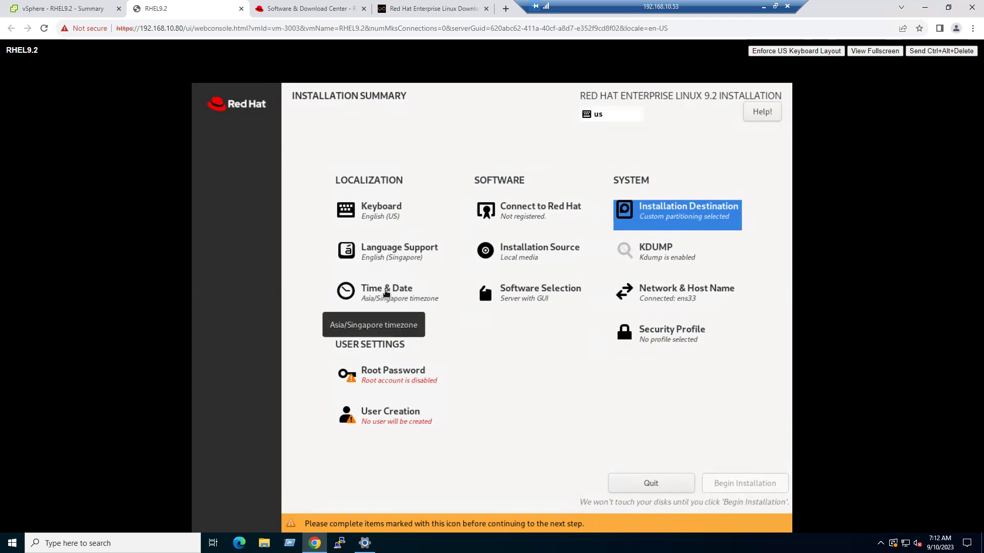
{"action": "left_click", "coordinate": [386, 293]}
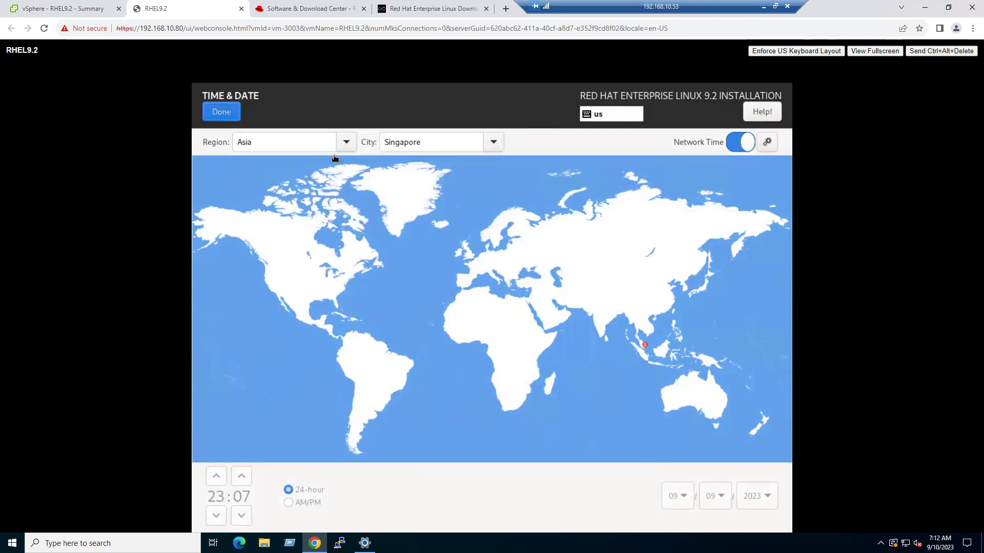
- Keep the Asia/Singapore time zone and add Guest Agents to Server with GUI
{"action": "left_click", "coordinate": [229, 112]}
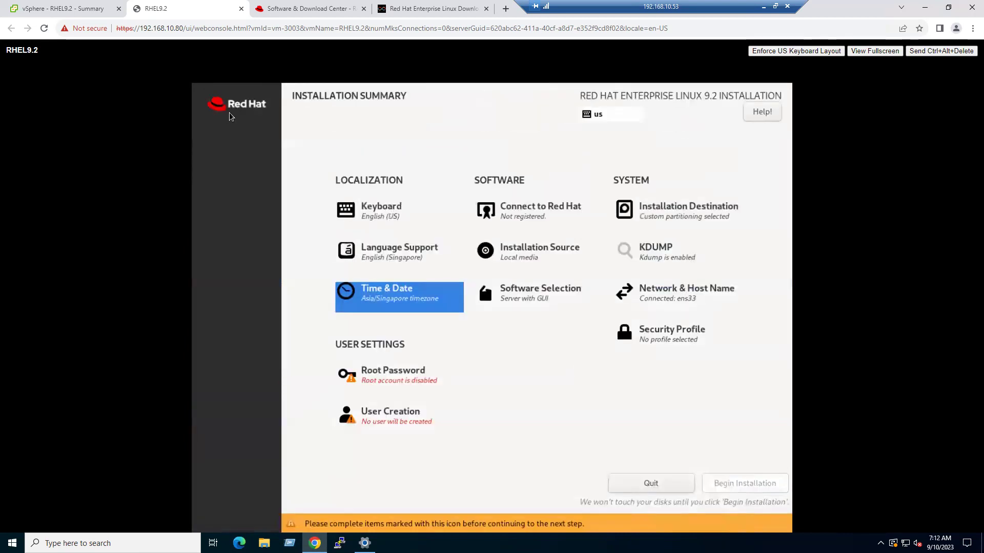
{"action": "left_click", "coordinate": [537, 296]}
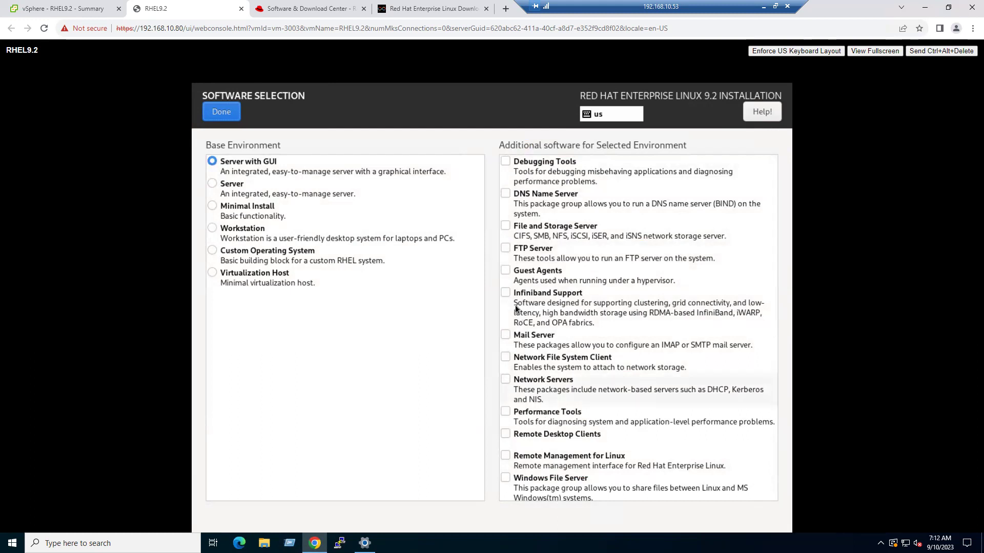
{"action": "left_click", "coordinate": [505, 272]}
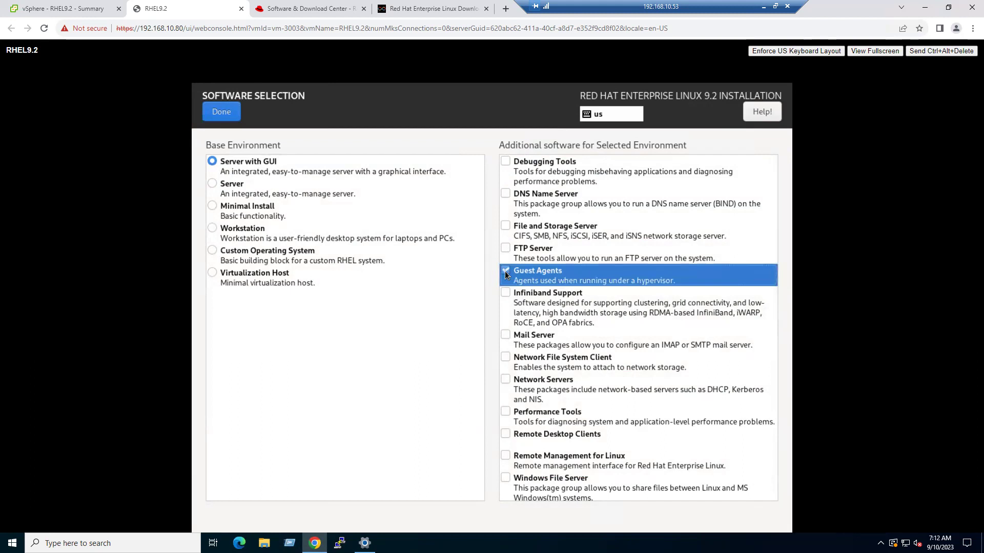
{"action": "scroll", "coordinate": [561, 395], "scroll_direction": "down", "scroll_amount": 5}
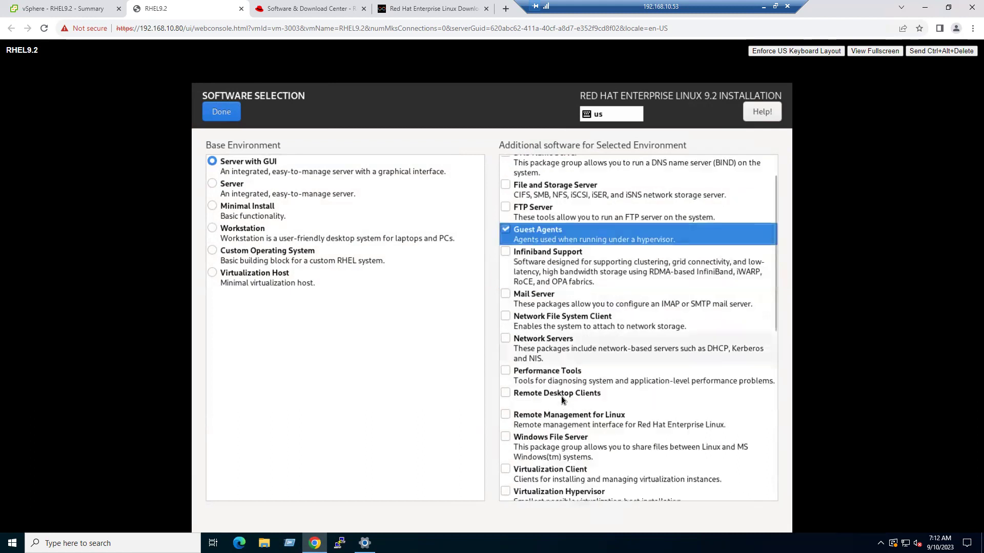
{"action": "scroll", "coordinate": [561, 432], "scroll_direction": "up", "scroll_amount": 5}
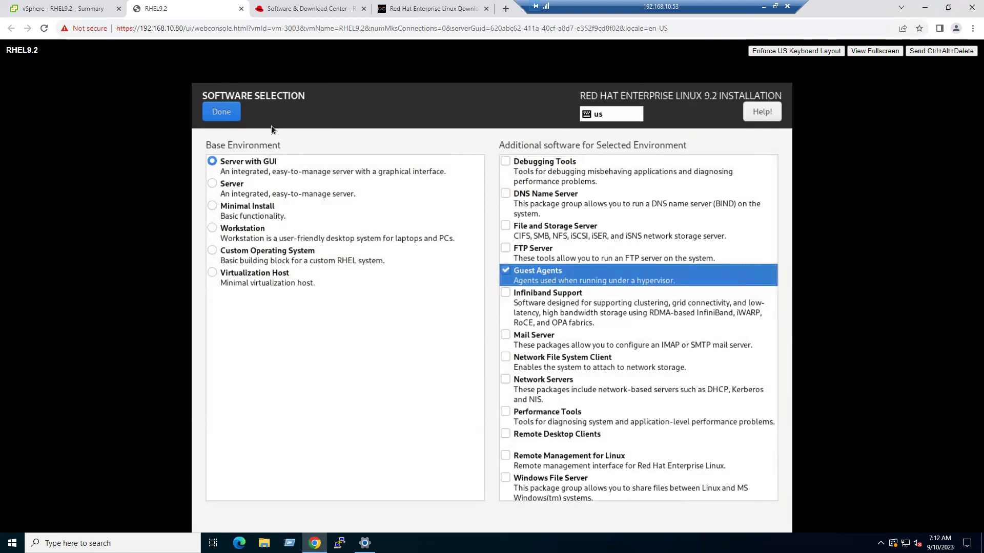
{"action": "left_click", "coordinate": [220, 119]}
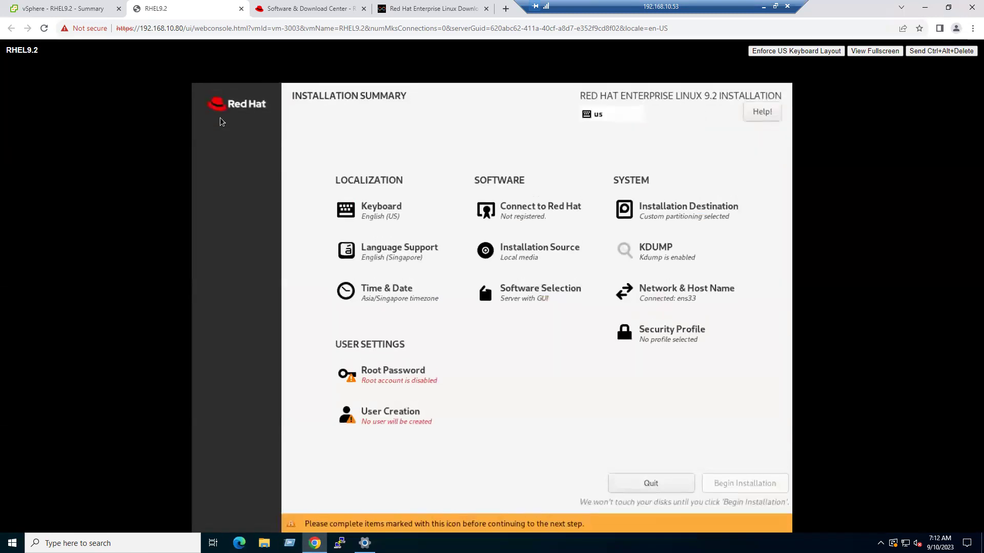
- Apply rhel9.2 as the host name and bring up the ens33 connection editor
{"action": "left_click", "coordinate": [673, 298]}
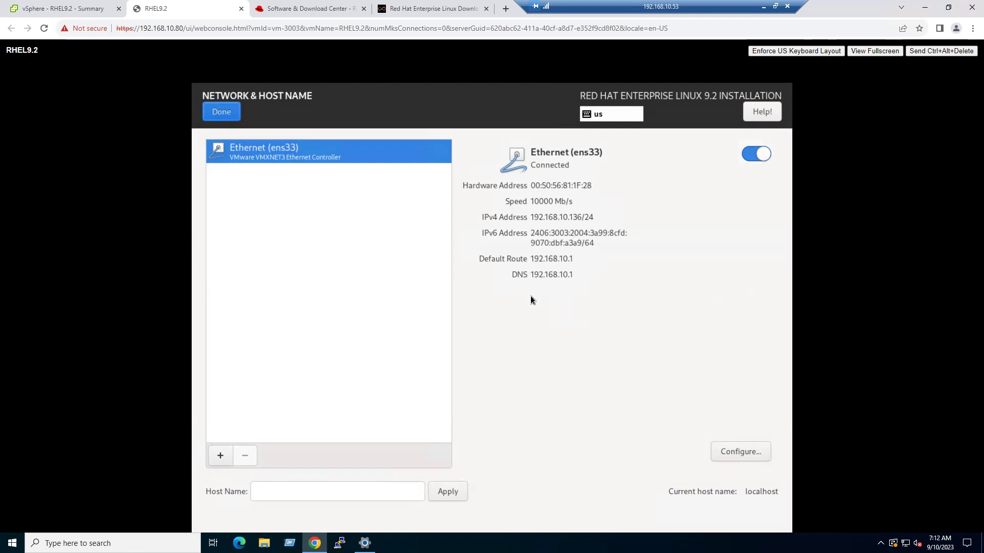
{"action": "left_click", "coordinate": [307, 490]}
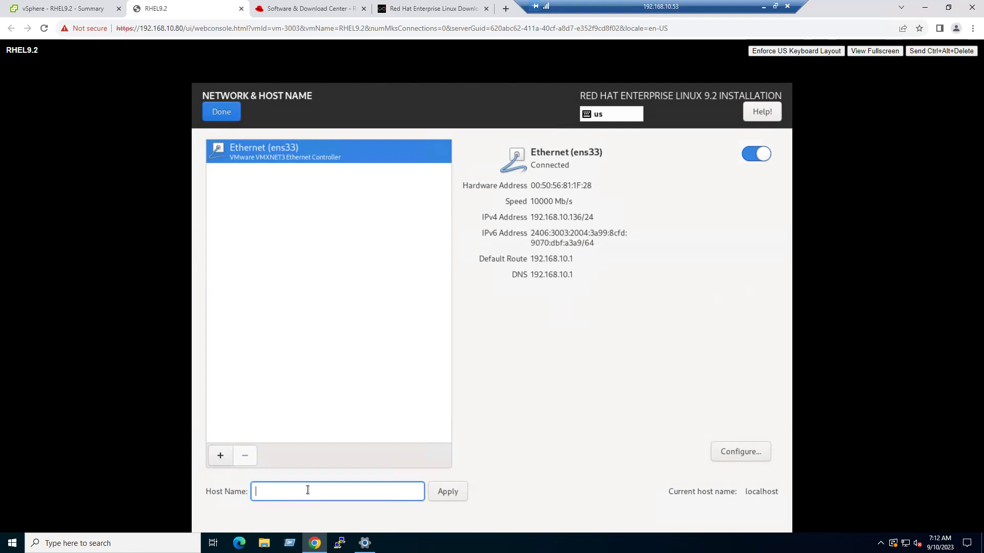
{"action": "type", "text": "rhel9.2"}
{"action": "left_click", "coordinate": [438, 492]}
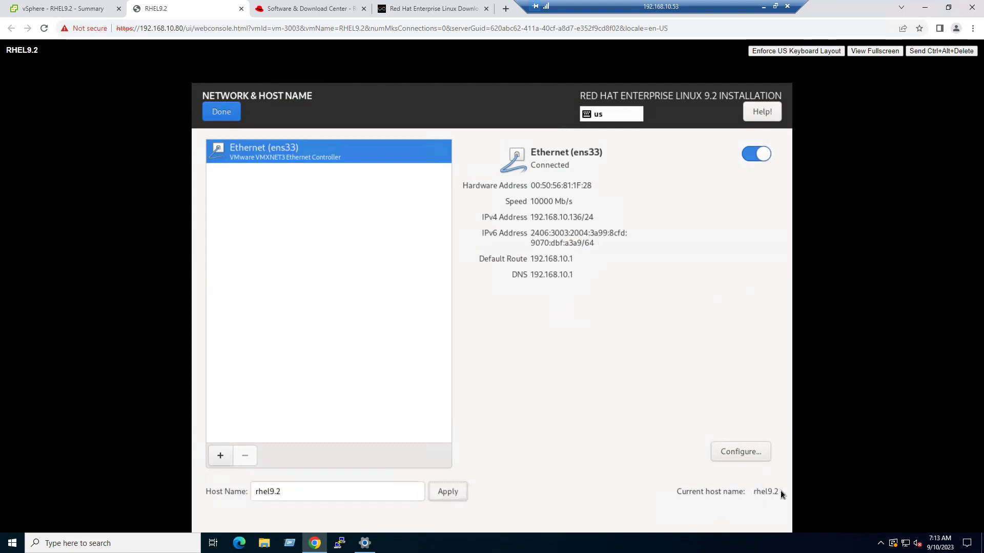
{"action": "left_click", "coordinate": [733, 453]}
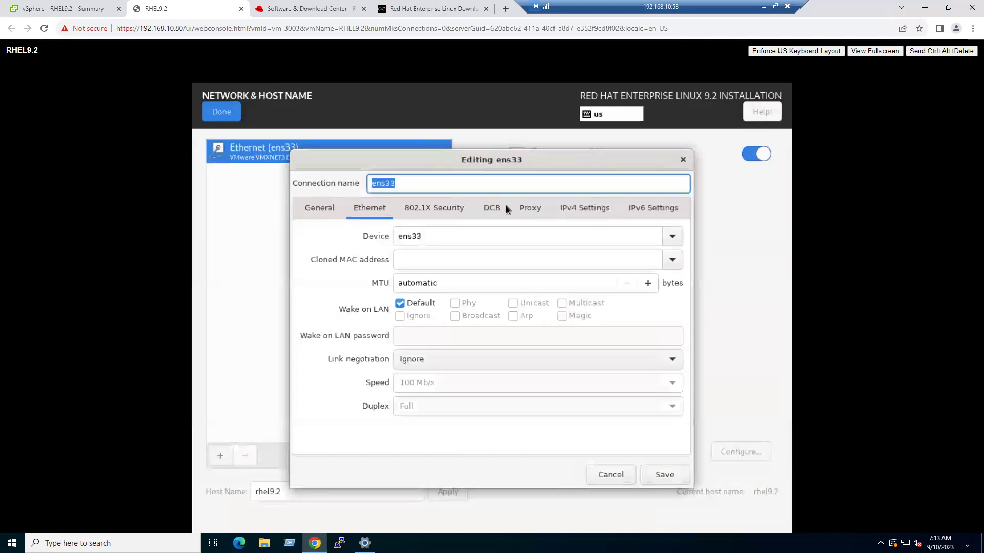
- Set ens33 IPv4 to Manual with address 192.168.10.15, netmask 255.255.255.0, gateway 192.168.10.1
{"action": "left_click", "coordinate": [581, 211]}
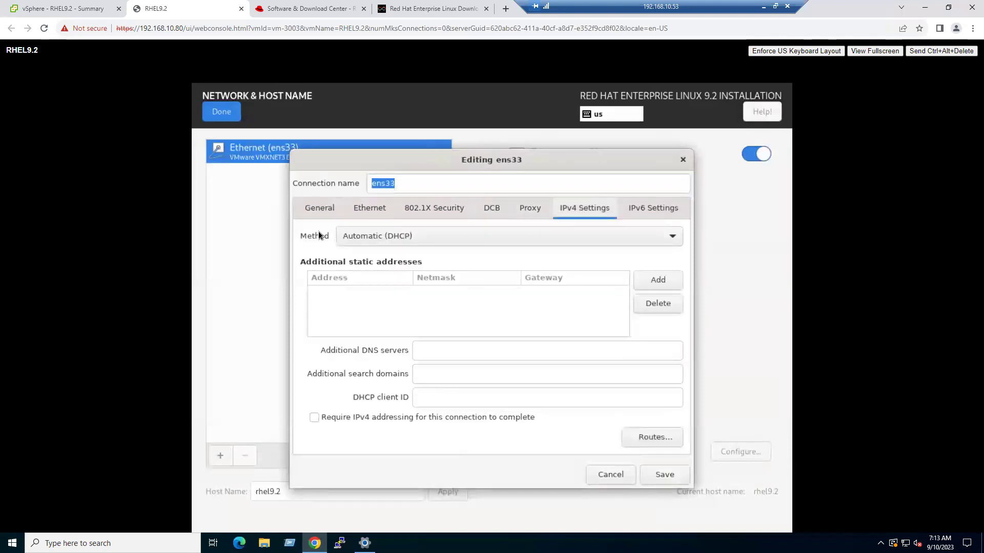
{"action": "left_click", "coordinate": [392, 235]}
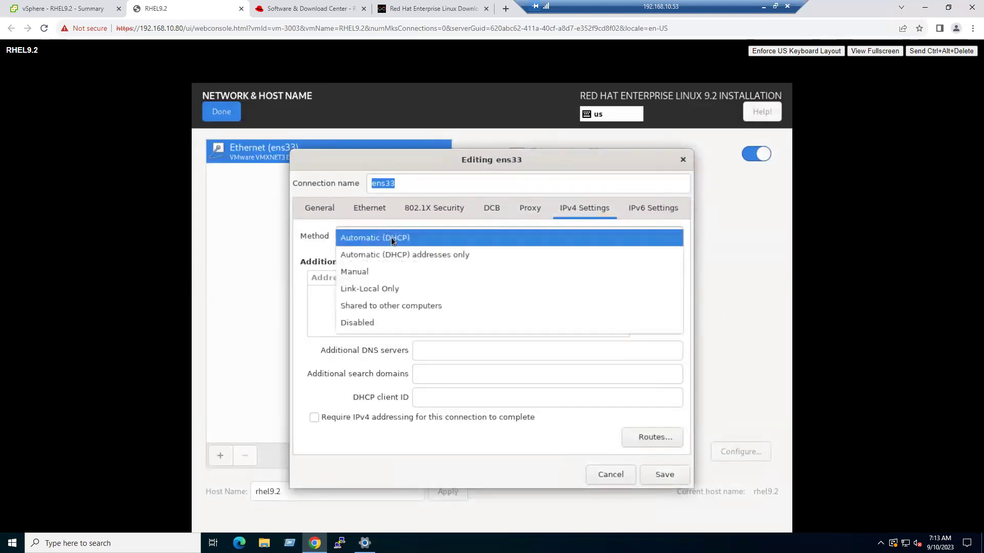
{"action": "left_click", "coordinate": [373, 273]}
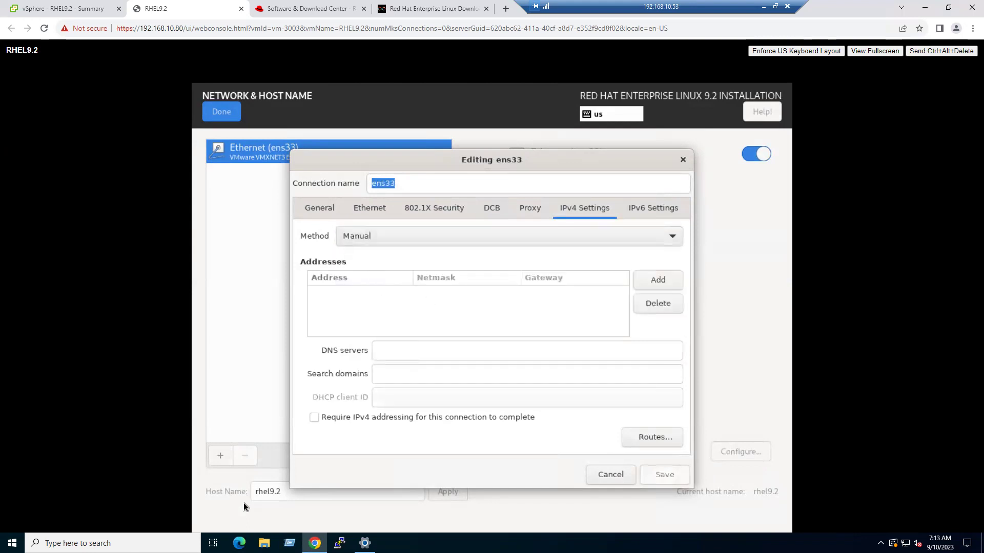
{"action": "left_click", "coordinate": [653, 281]}
{"action": "left_click", "coordinate": [651, 287]}
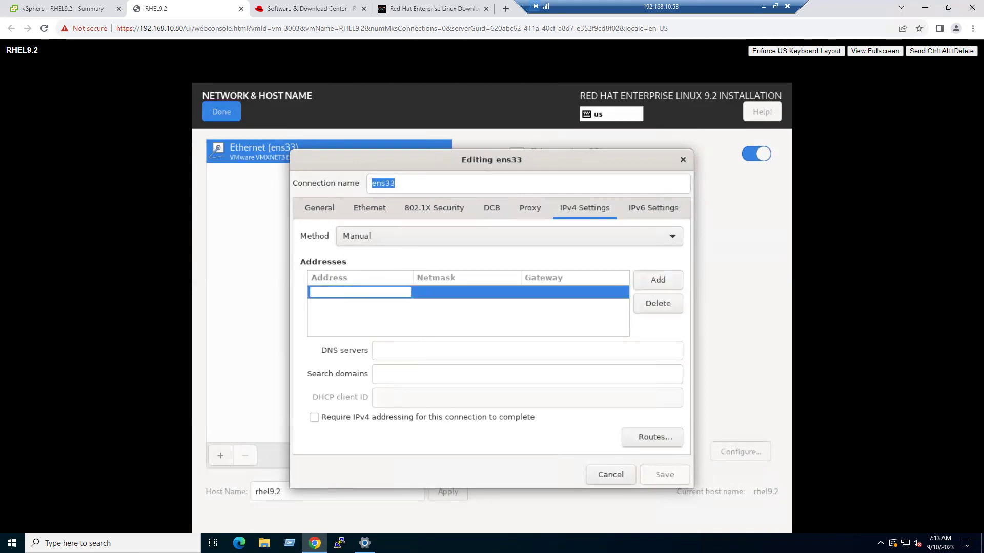
{"action": "type", "text": "192.168.10."}
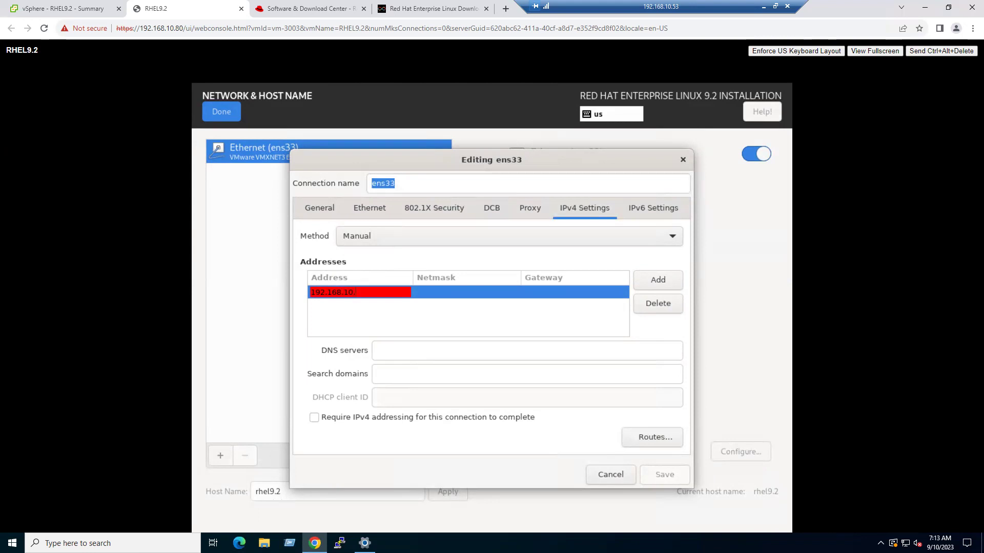
{"action": "type", "text": "15"}
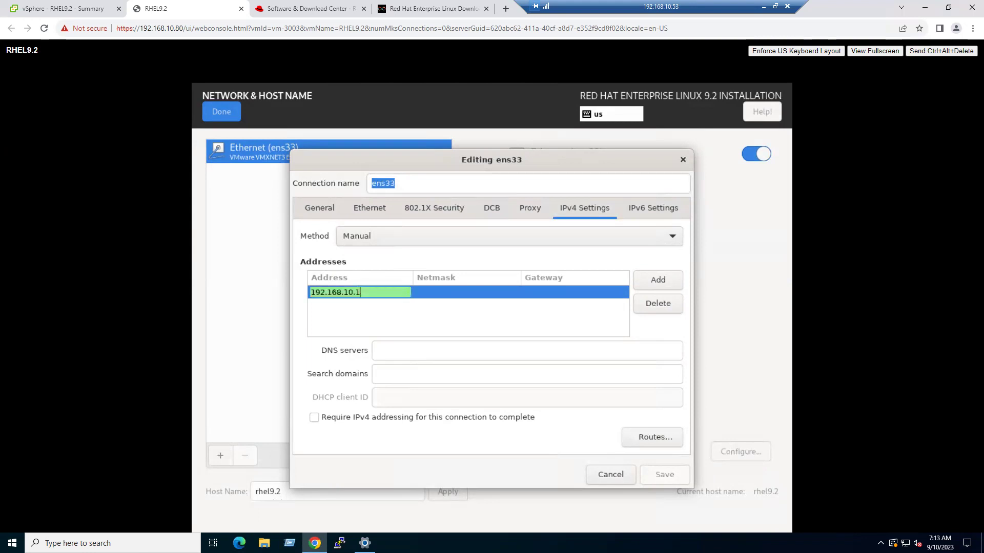
{"action": "left_click", "coordinate": [479, 294]}
{"action": "type", "text": "255.255"}
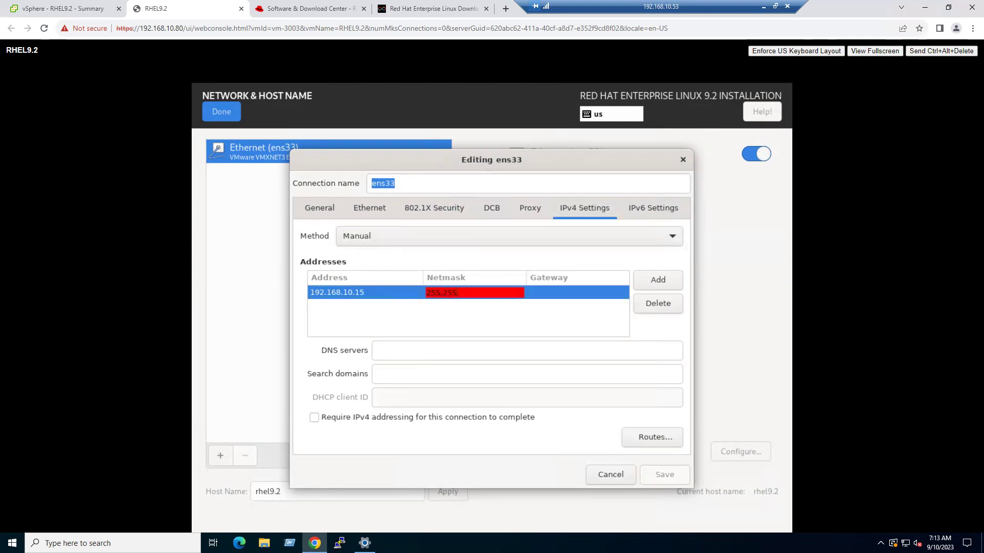
{"action": "type", "text": ".255.0"}
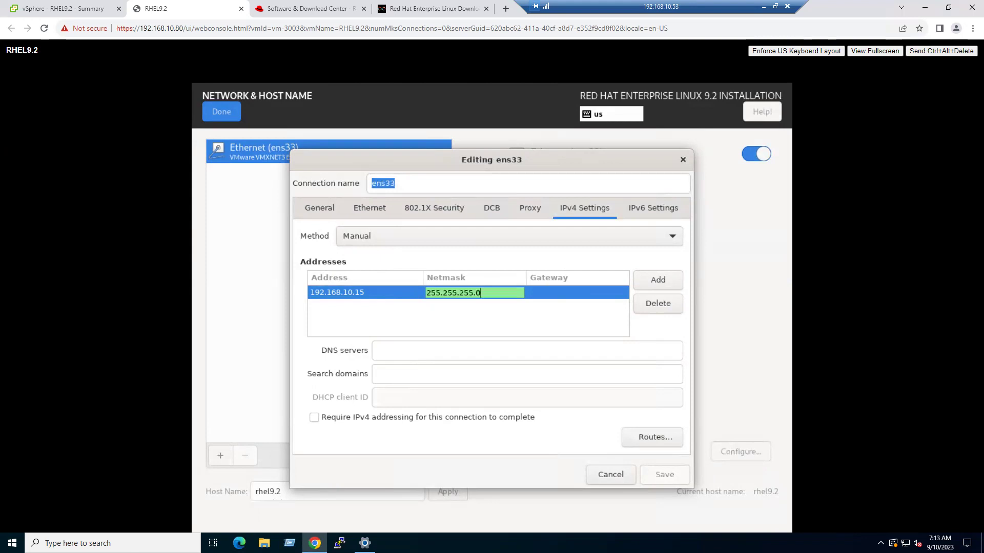
{"action": "left_click", "coordinate": [563, 291]}
{"action": "type", "text": "192.168.10"}
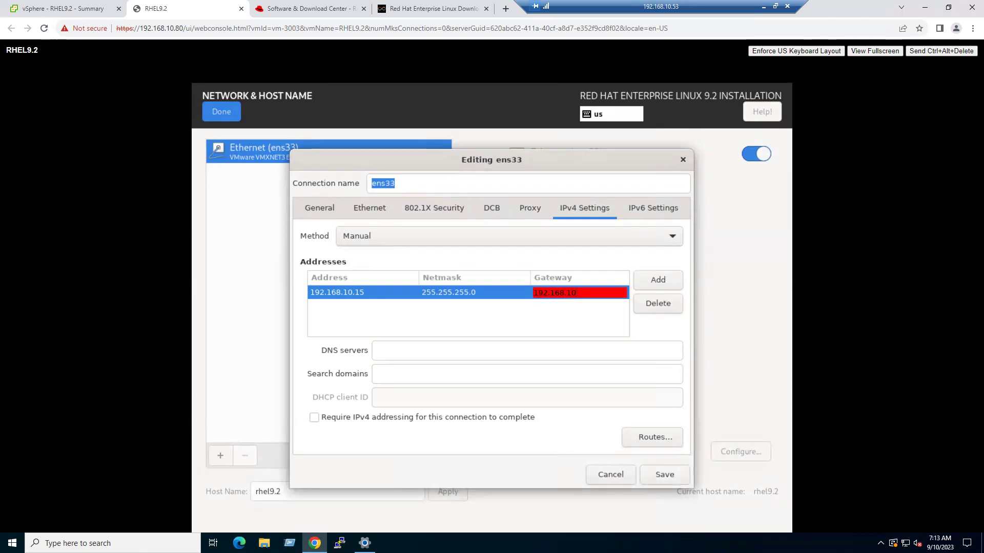
{"action": "type", "text": ".1"}
- Enter DNS server 192.168.10.53 and save the ens33 IPv4 settings
{"action": "left_click", "coordinate": [401, 348]}
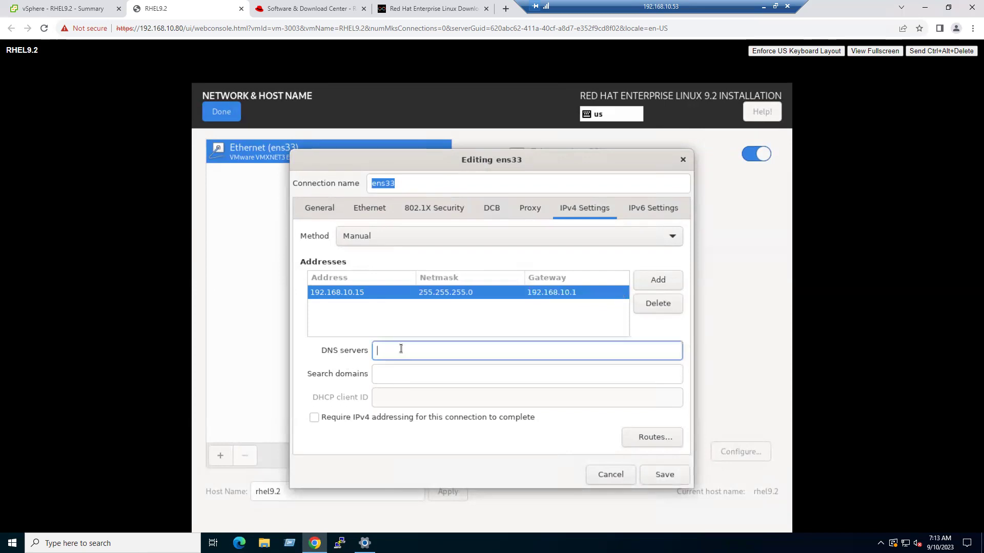
{"action": "type", "text": "192.."}
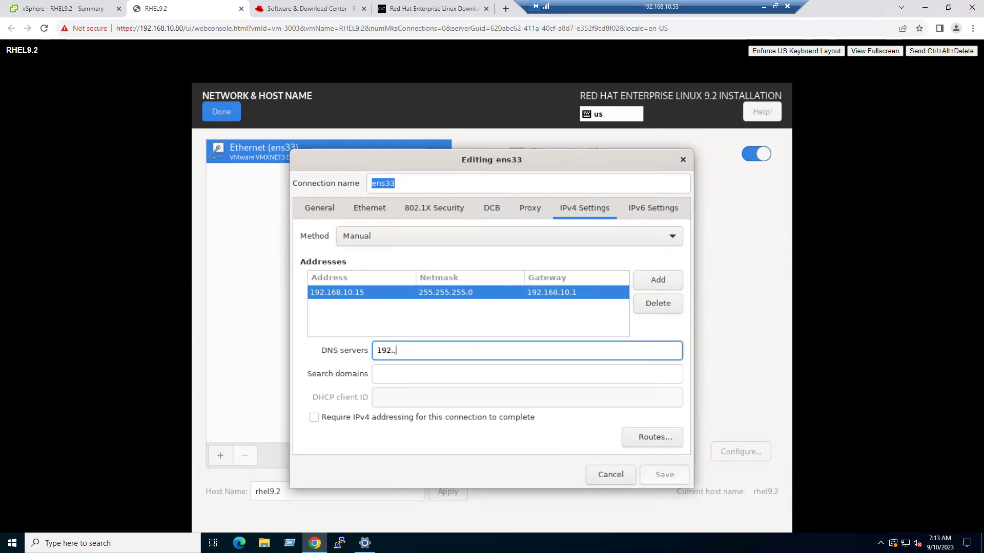
{"action": "key", "text": "BackSpace"}
{"action": "type", "text": "168.10.53"}
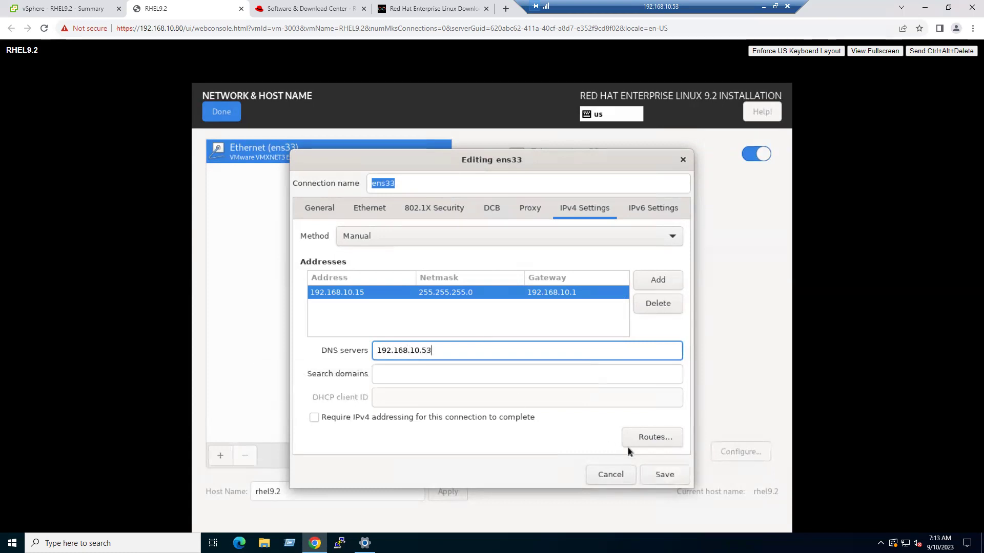
{"action": "left_click", "coordinate": [653, 475]}
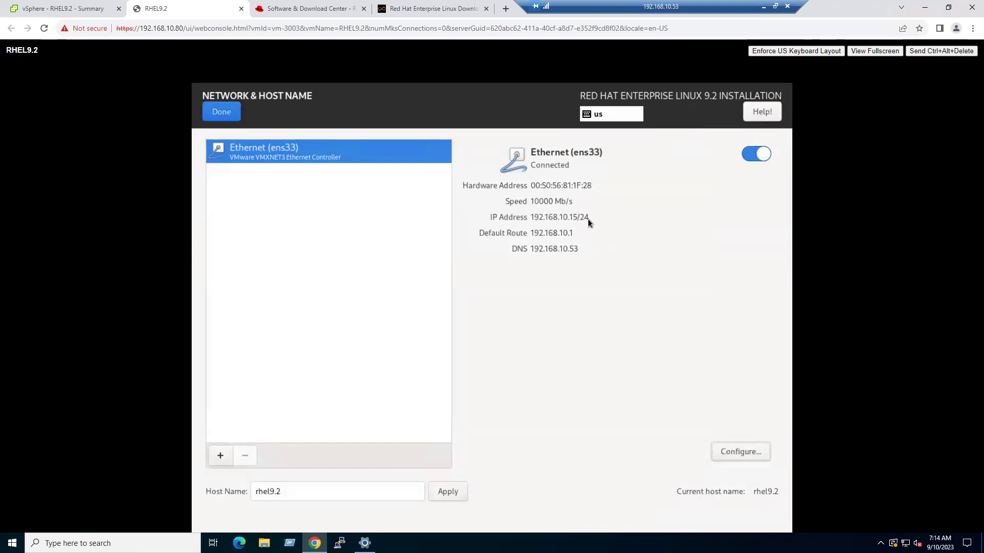
- Leave network setup and enter a root password with root SSH login by password allowed
{"action": "left_click", "coordinate": [232, 116]}
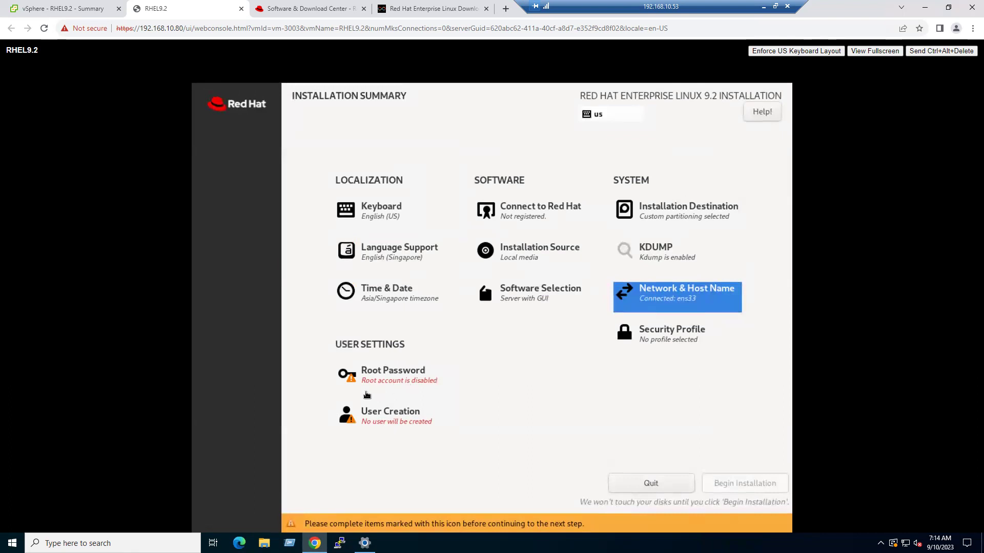
{"action": "left_click", "coordinate": [401, 378]}
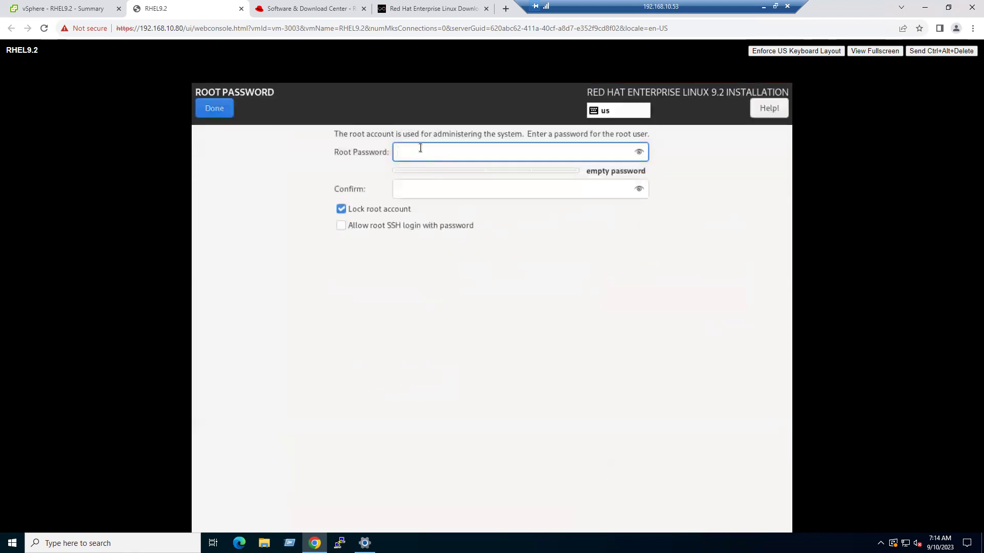
{"action": "type", "text": "redhat@123"}
{"action": "key", "text": "Tab"}
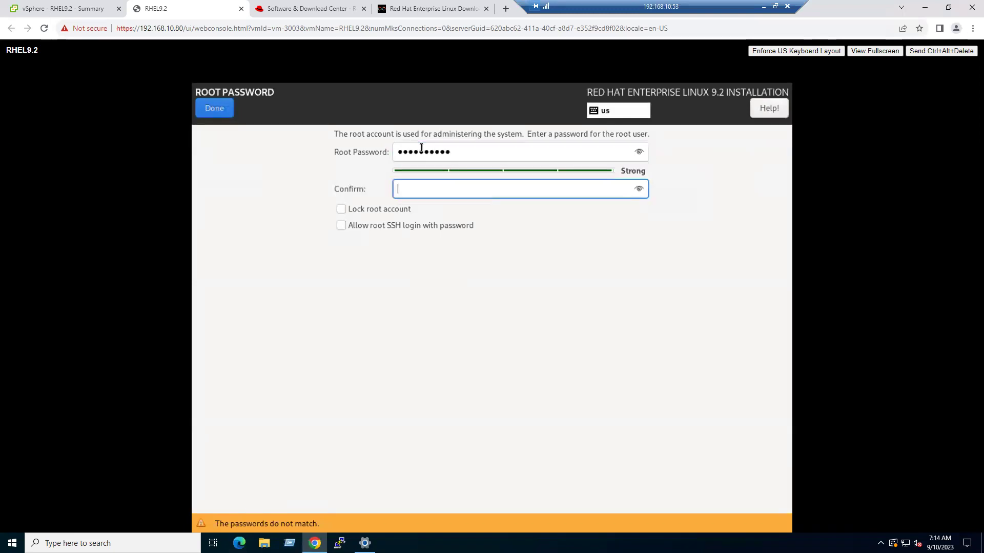
{"action": "type", "text": "redhat@123"}
{"action": "left_click", "coordinate": [341, 225]}
{"action": "left_click", "coordinate": [221, 112]}
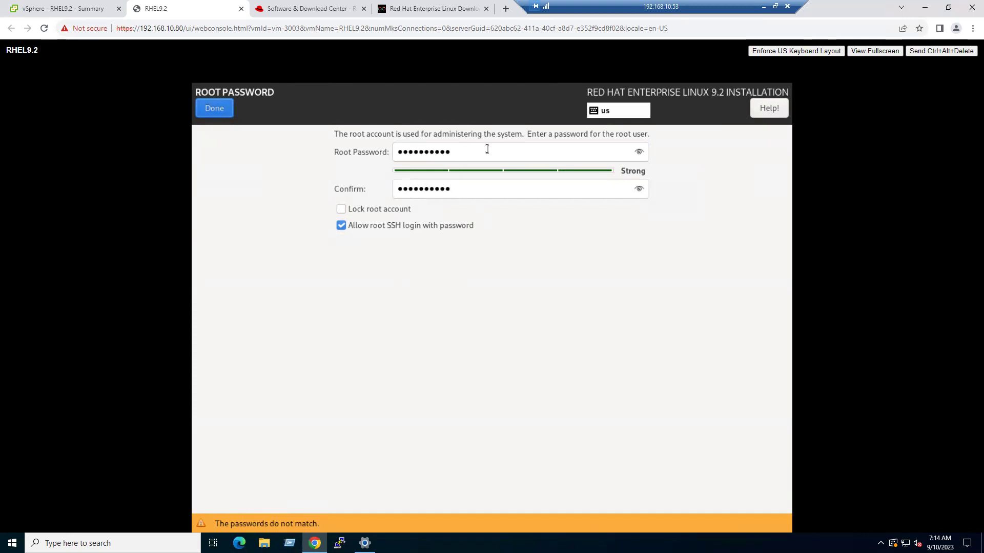
- Replace the rejected root password with a stronger one and confirm the root setup
{"action": "left_click_drag", "start_coordinate": [476, 151], "coordinate": [359, 159]}
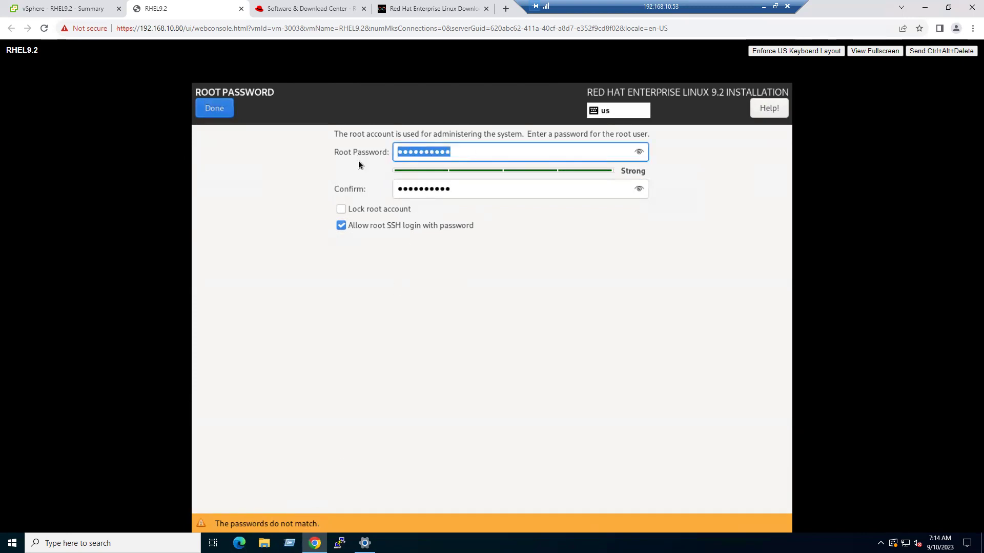
{"action": "key", "text": "BackSpace"}
{"action": "type", "text": "****"}
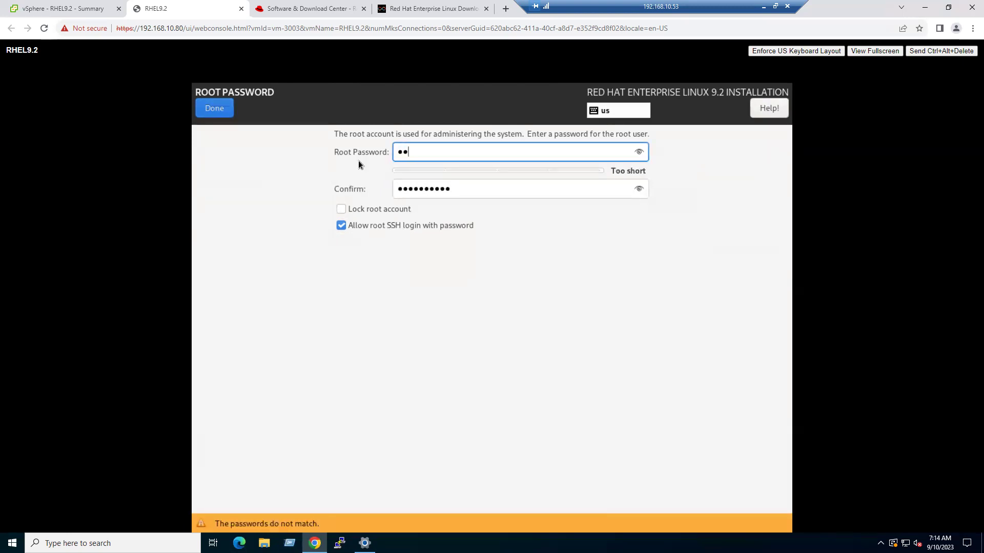
{"action": "type", "text": "*****"}
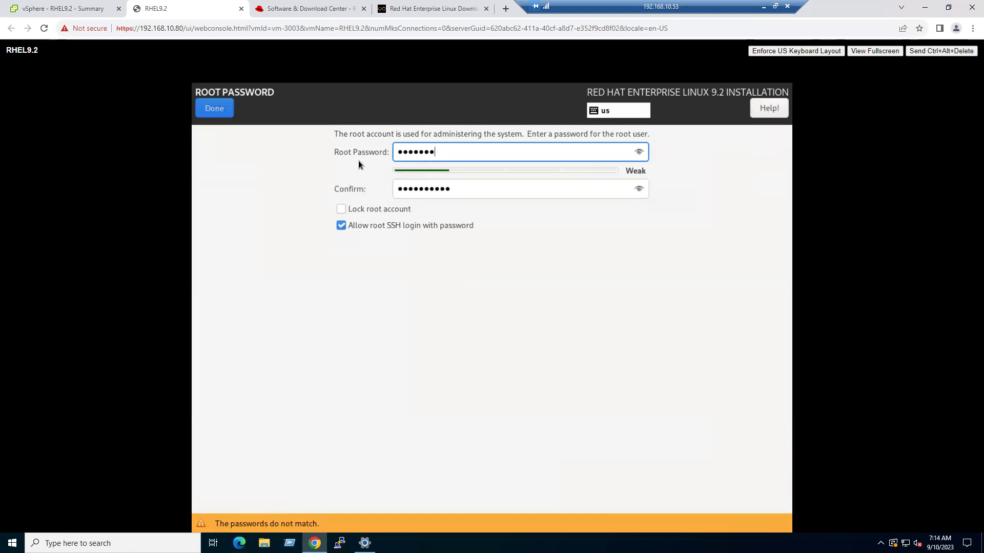
{"action": "type", "text": "*"}
{"action": "key", "text": "Tab"}
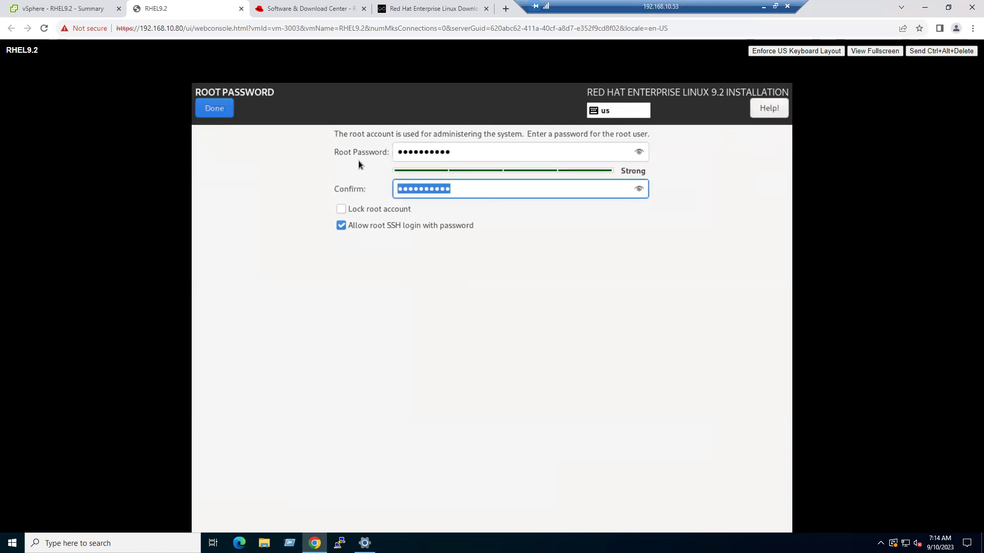
{"action": "type", "text": "**********"}
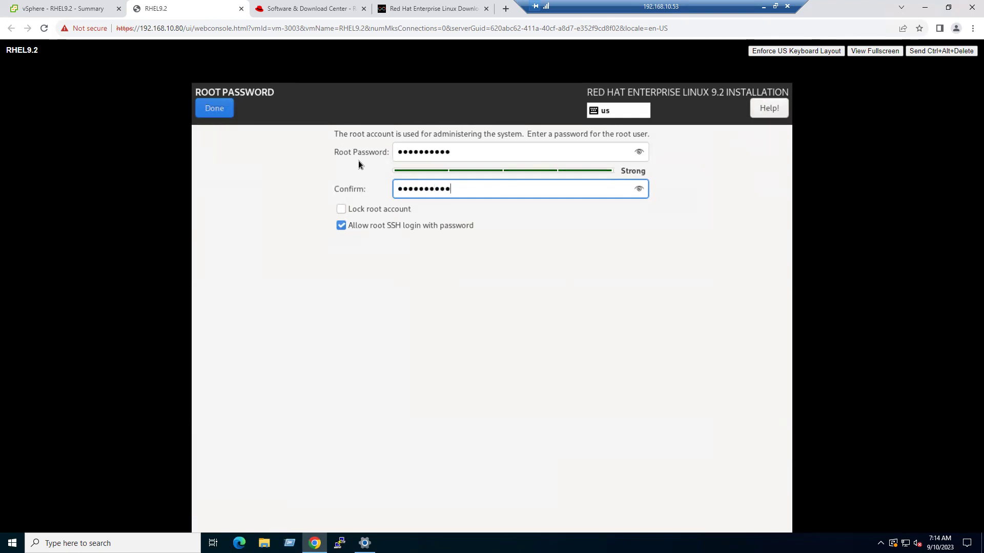
{"action": "left_click", "coordinate": [212, 111]}
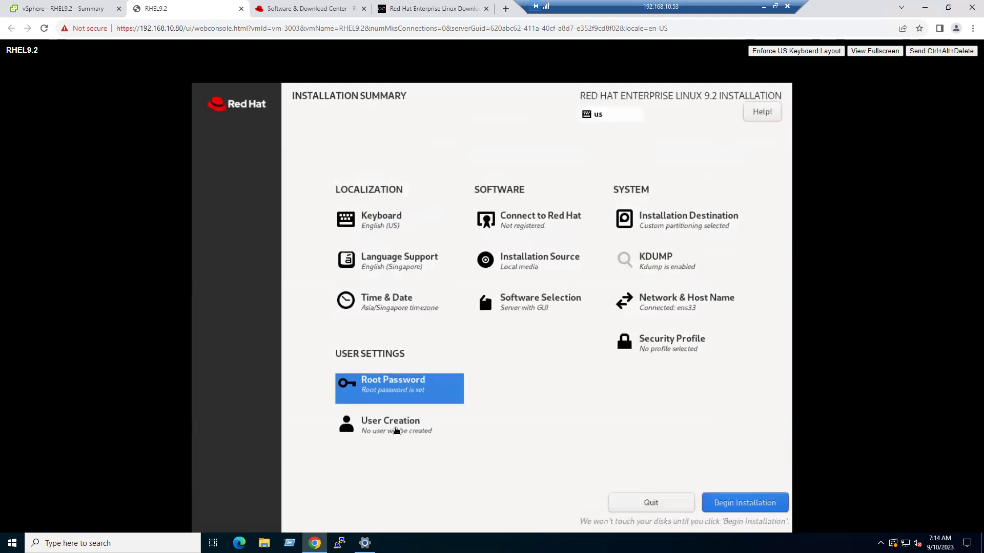
- Create a new user with the user's full name and make it an administrator
{"action": "left_click", "coordinate": [396, 430]}
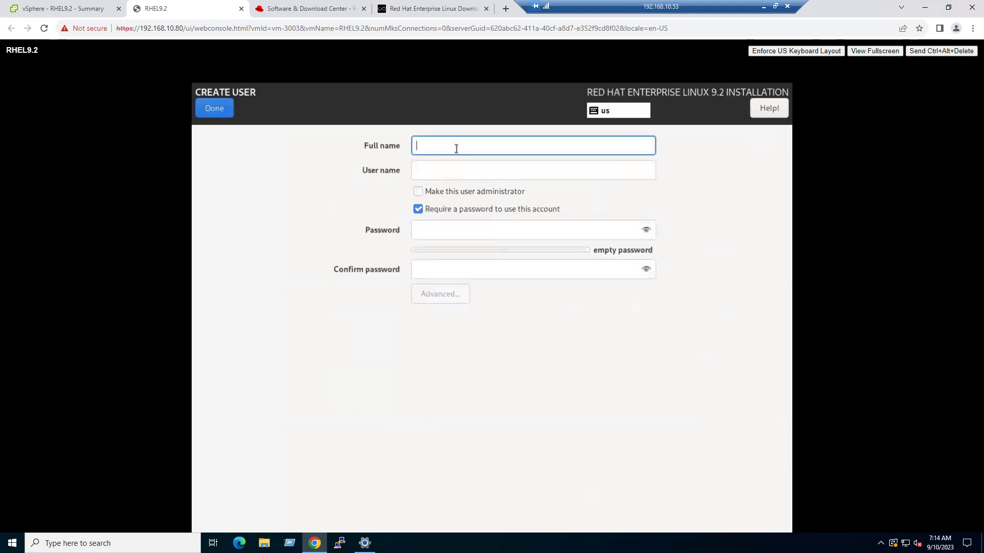
{"action": "type", "text": "gcg"}
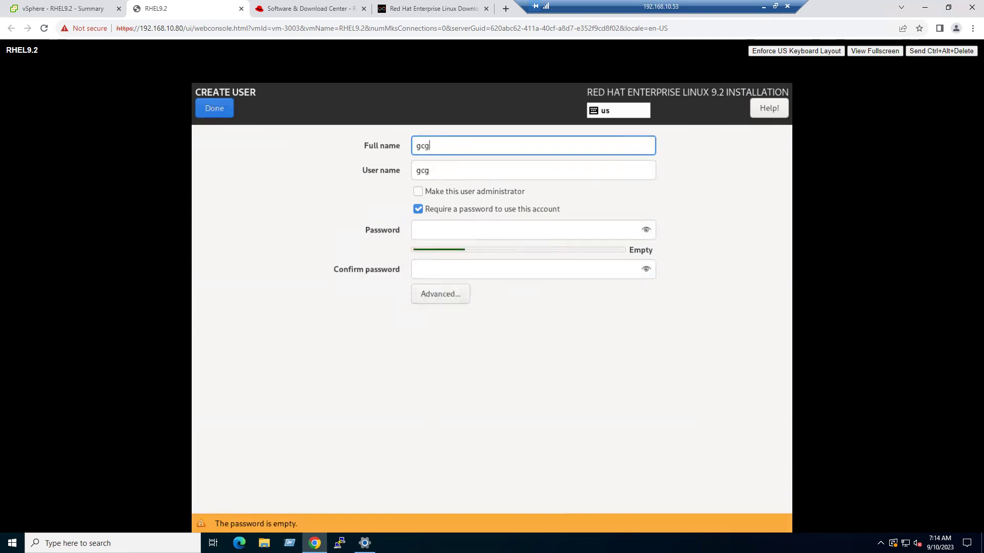
{"action": "key", "text": "Tab"}
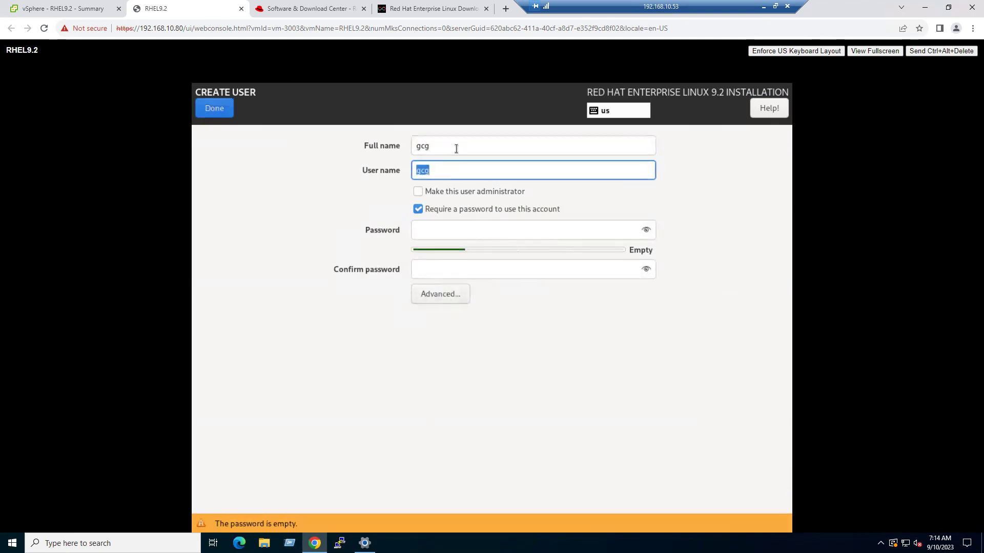
{"action": "left_click", "coordinate": [462, 190]}
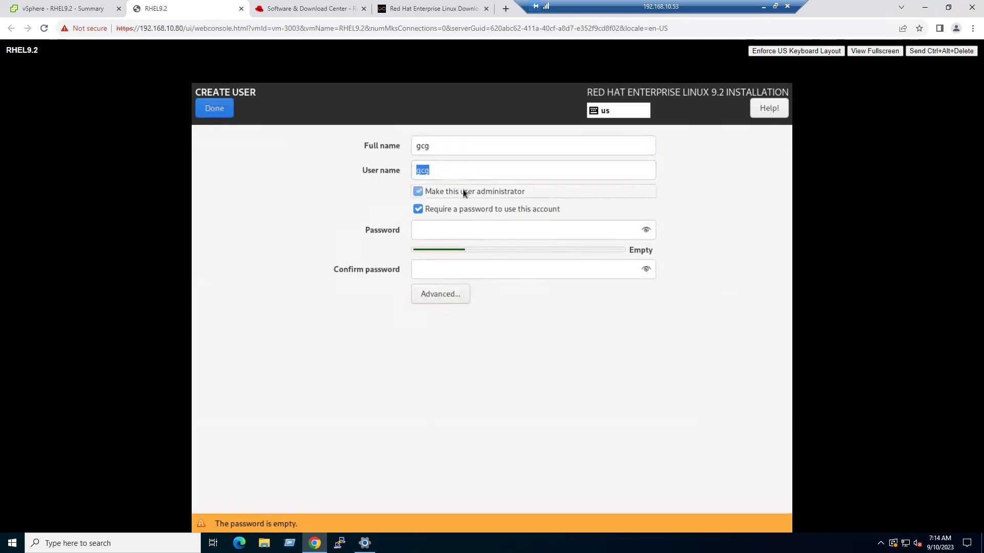
- Set and confirm the user's password, then begin the RHEL 9.2 installation
{"action": "left_click", "coordinate": [447, 228]}
{"action": "type", "text": "admin12345"}
{"action": "key", "text": "Tab"}
{"action": "type", "text": "admin"}
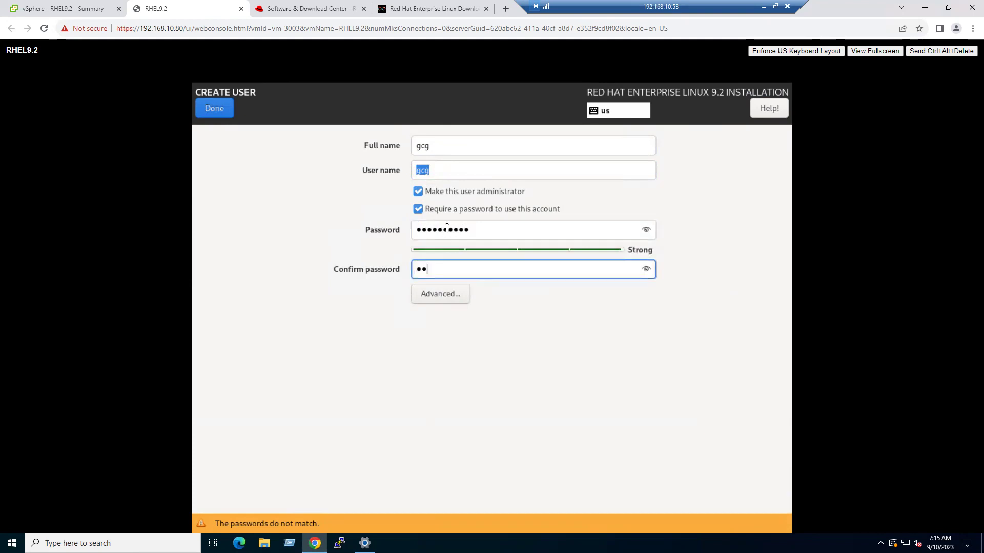
{"action": "type", "text": "12345"}
{"action": "left_click", "coordinate": [214, 108]}
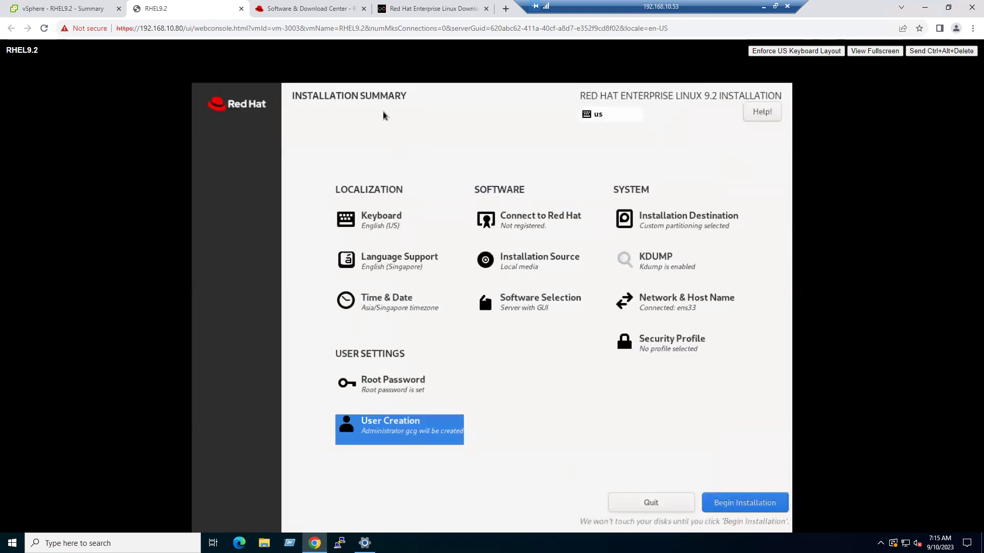
{"action": "left_click", "coordinate": [735, 503]}
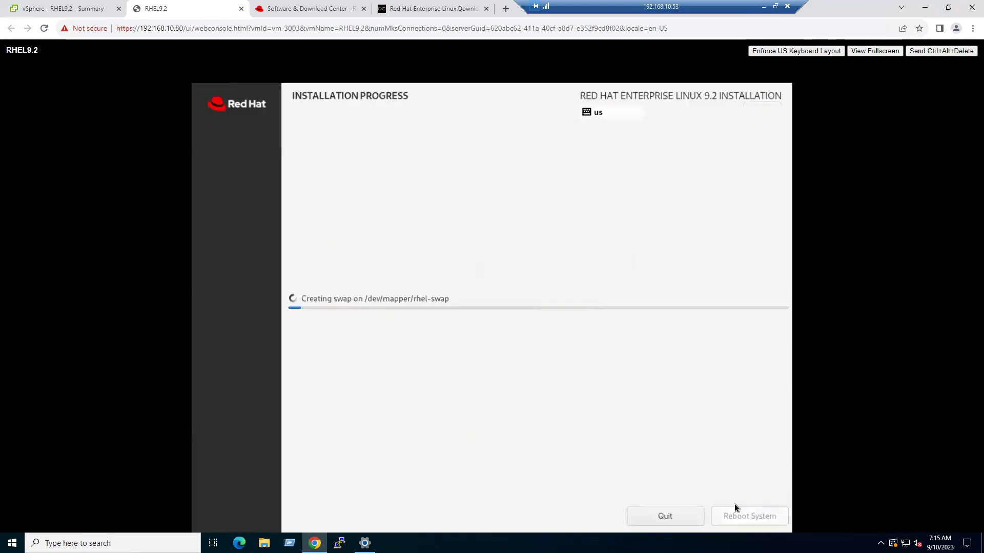
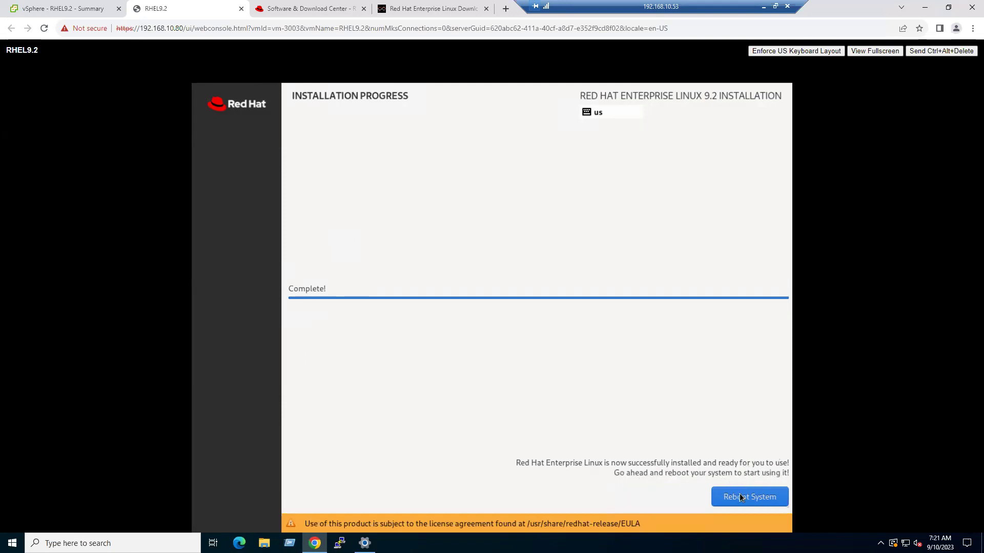
- Reboot the newly installed RHEL 9.2 system to reach the graphical login screen
{"action": "left_click", "coordinate": [743, 500]}
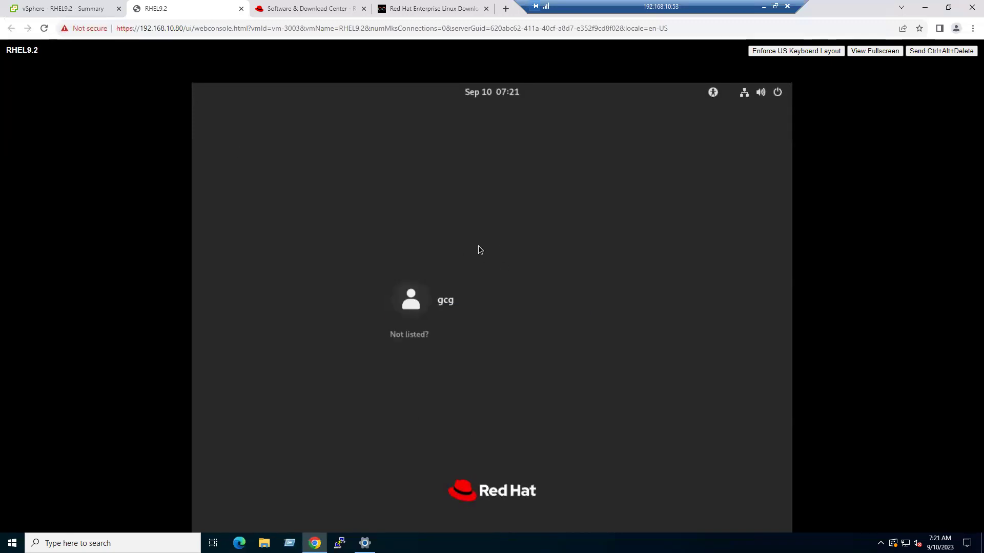
- Log in as the new user account with its password
{"action": "left_click", "coordinate": [459, 305]}
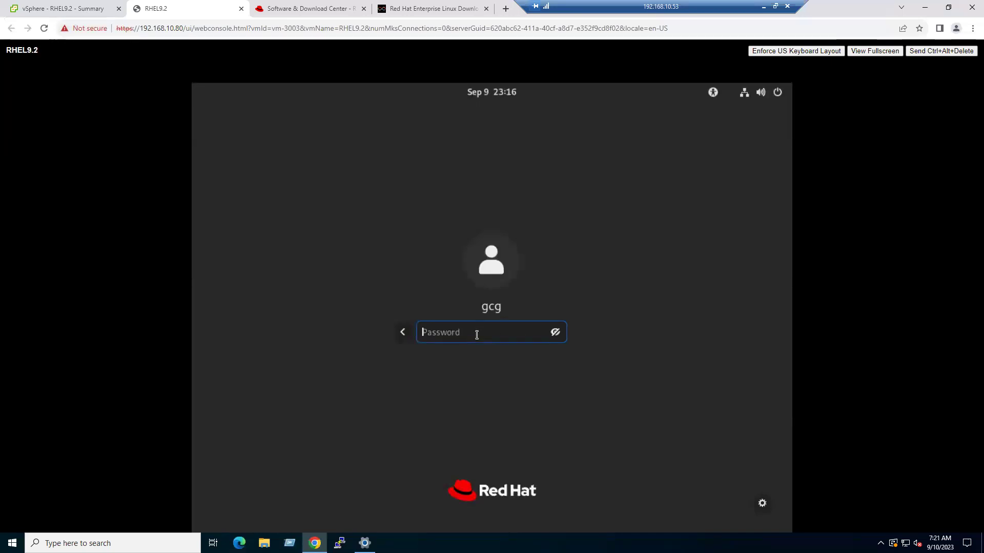
{"action": "type", "text": "••••••••••"}
{"action": "key", "text": "Return"}
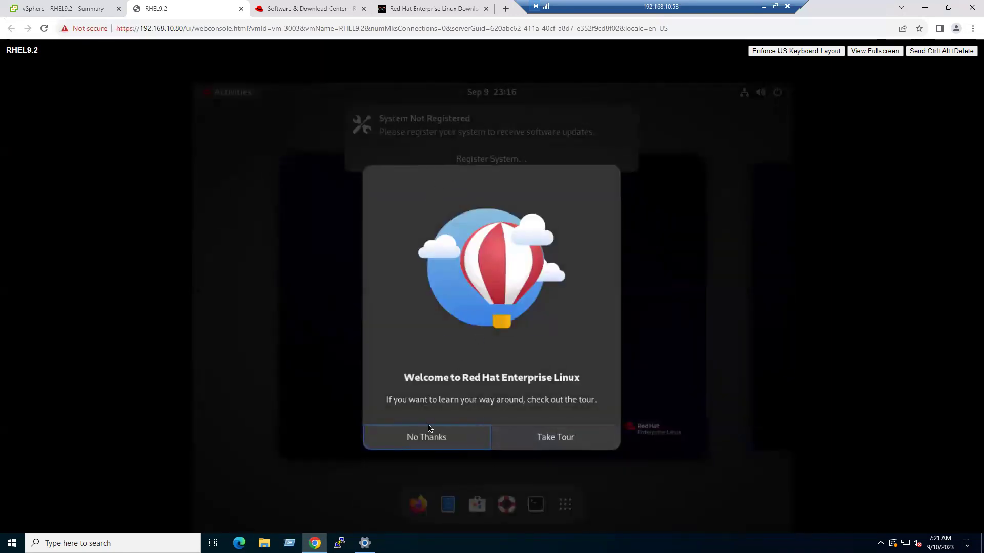
- Skip the GNOME welcome tour and dismiss the System Not Registered notice
{"action": "left_click", "coordinate": [426, 442]}
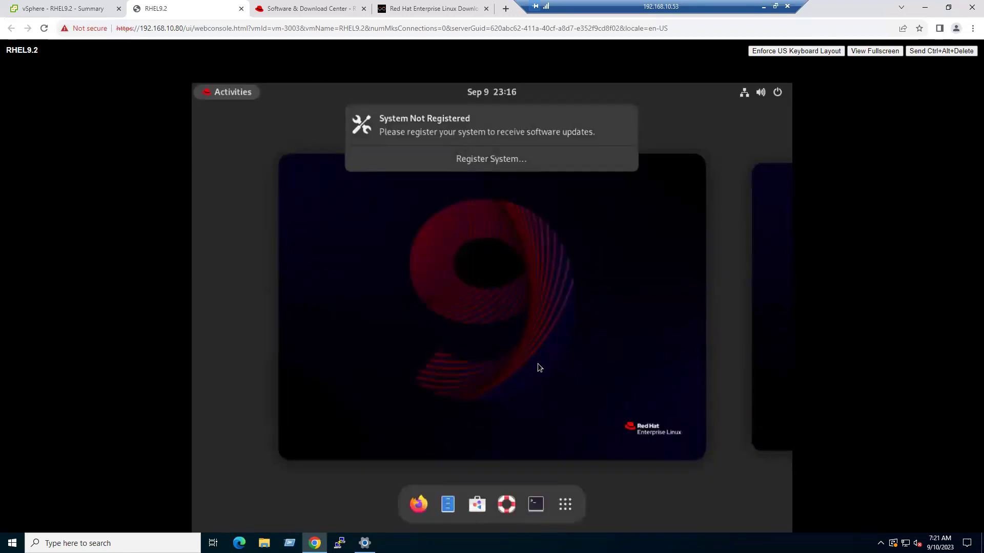
{"action": "left_click", "coordinate": [537, 364]}
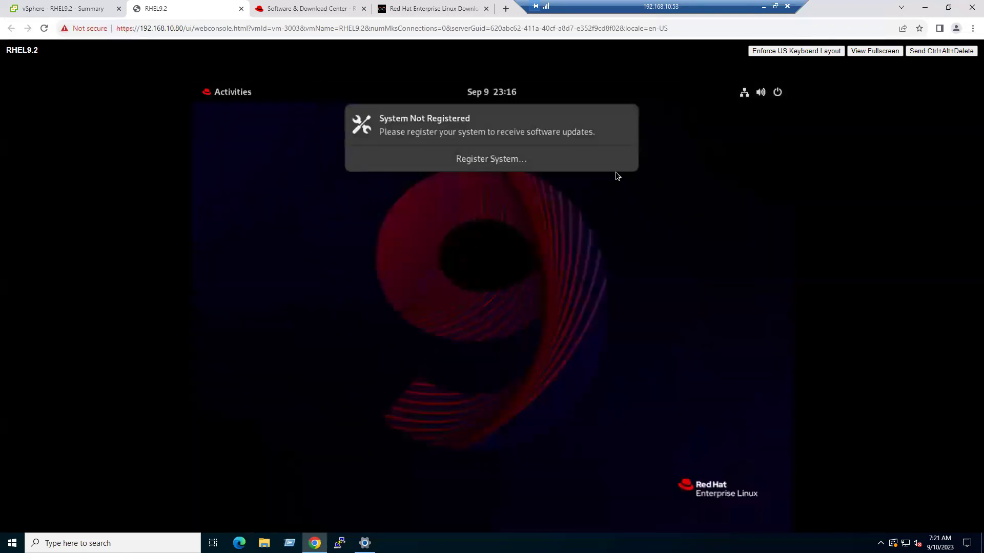
{"action": "left_click", "coordinate": [625, 119]}
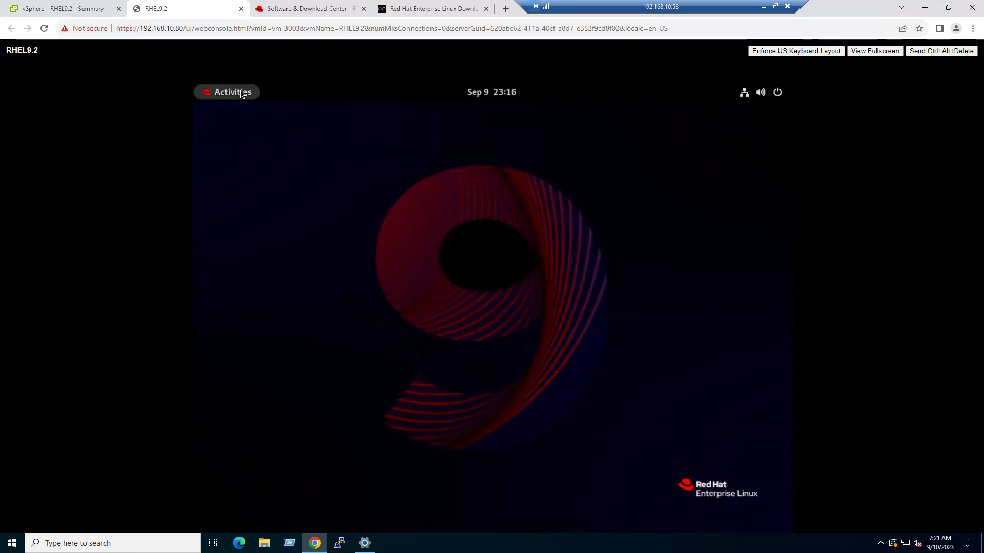
{"action": "left_click", "coordinate": [240, 91]}
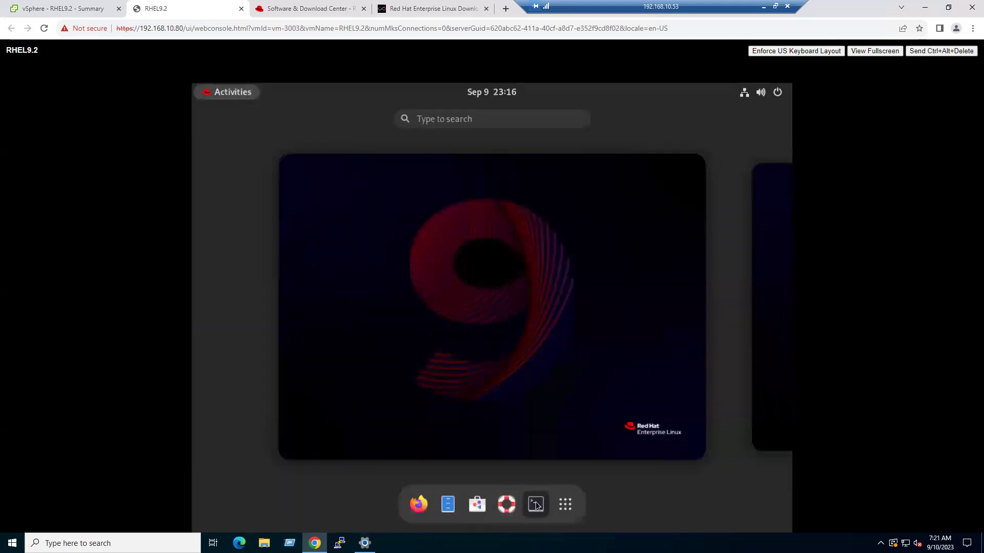
- In a terminal, run hostnamectl and highlight the static hostname rhel9.2 and OS version 9.2
{"action": "left_click", "coordinate": [536, 505]}
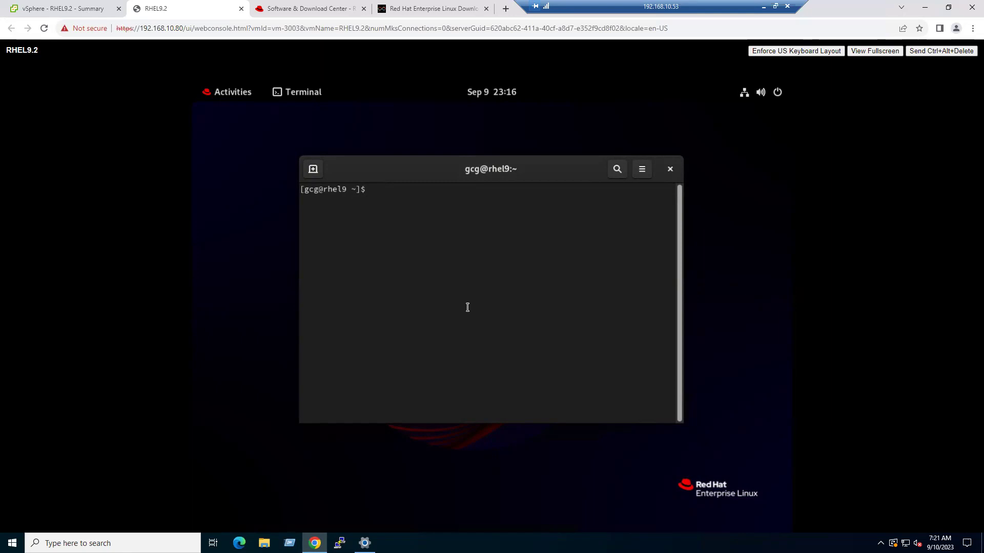
{"action": "type", "text": "hostnamectl"}
{"action": "key", "text": "Return"}
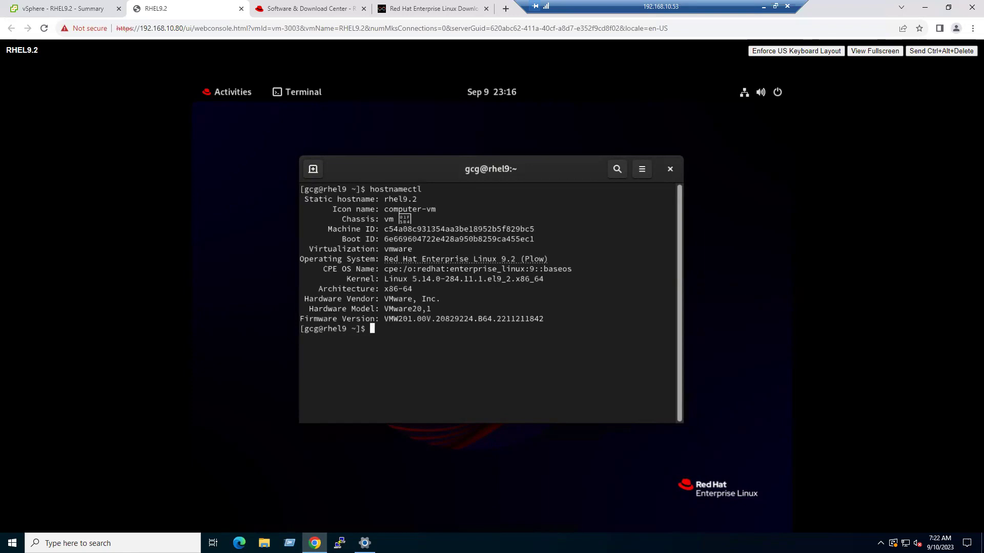
{"action": "left_click_drag", "start_coordinate": [389, 199], "coordinate": [421, 197]}
{"action": "left_click", "coordinate": [450, 212]}
{"action": "left_click_drag", "start_coordinate": [497, 258], "coordinate": [525, 255]}
- Clear the version highlight and move on to the ten-item VM Post-Implementation Steps slide
{"action": "left_click", "coordinate": [477, 381]}
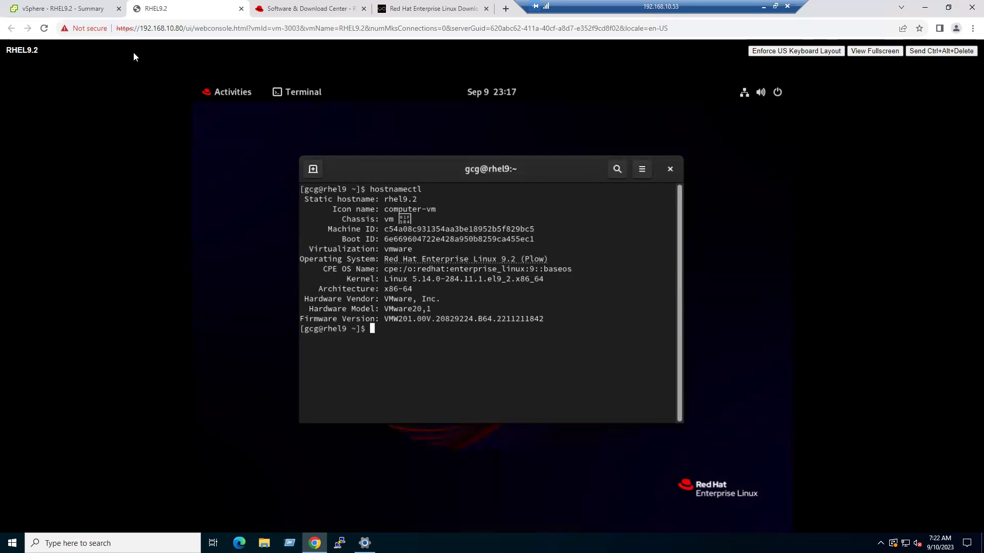
{"action": "left_click", "coordinate": [61, 8]}
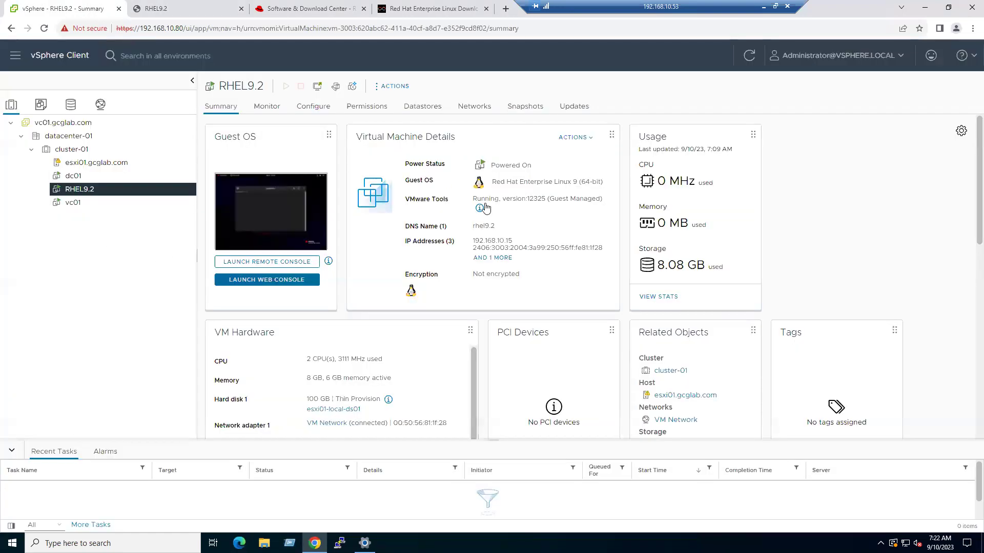
{"action": "left_click_drag", "start_coordinate": [474, 197], "coordinate": [499, 195]}
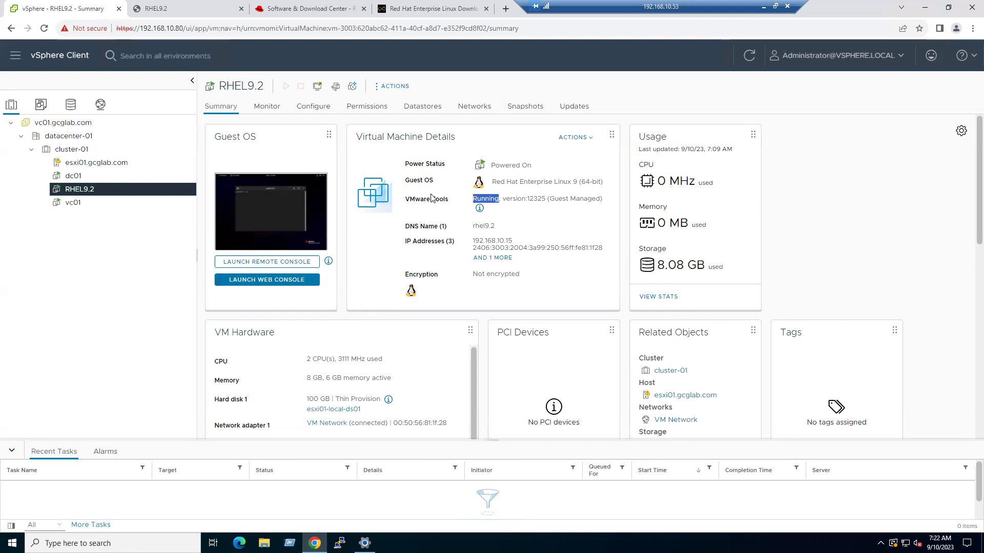
{"action": "left_click_drag", "start_coordinate": [521, 243], "coordinate": [500, 241]}
{"action": "left_click", "coordinate": [562, 231]}
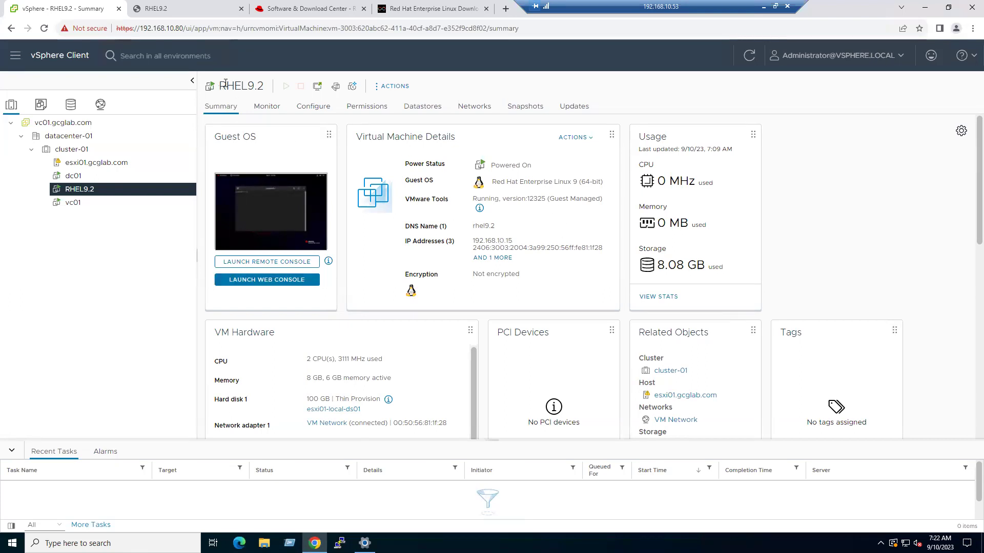
{"action": "left_click_drag", "start_coordinate": [220, 86], "coordinate": [254, 86]}
{"action": "left_click_drag", "start_coordinate": [472, 226], "coordinate": [496, 226]}
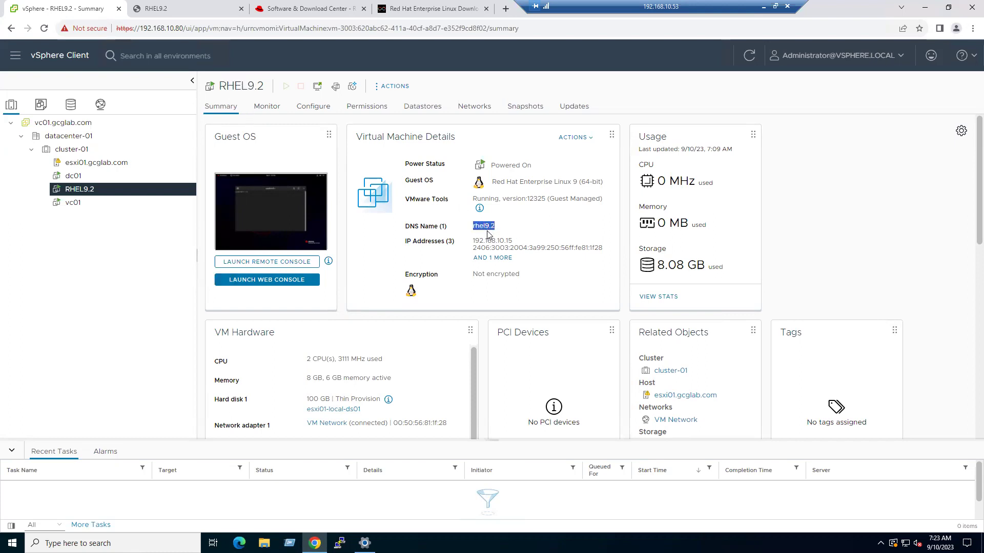
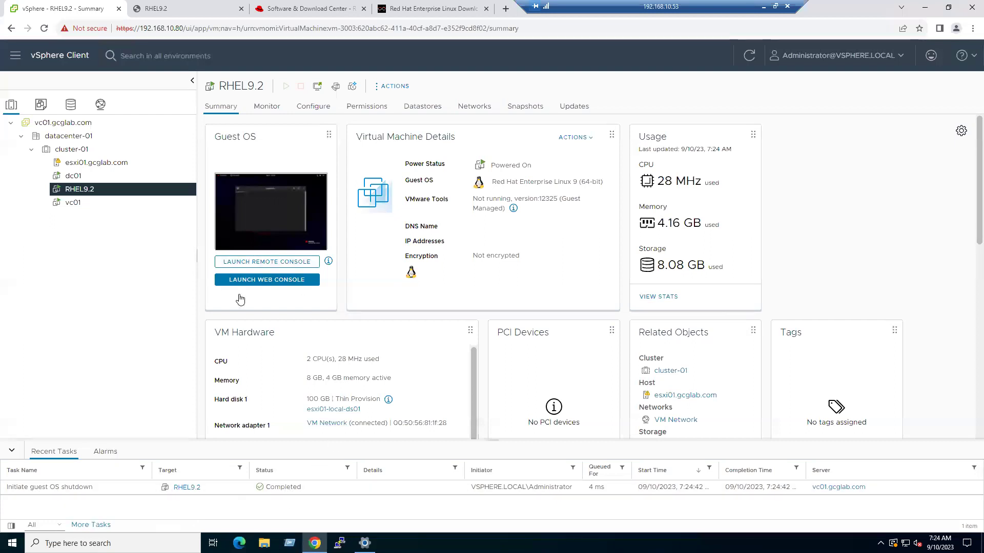
- Confirm in the console and summary that the RHEL9.2 VM is powered off
{"action": "left_click", "coordinate": [202, 5]}
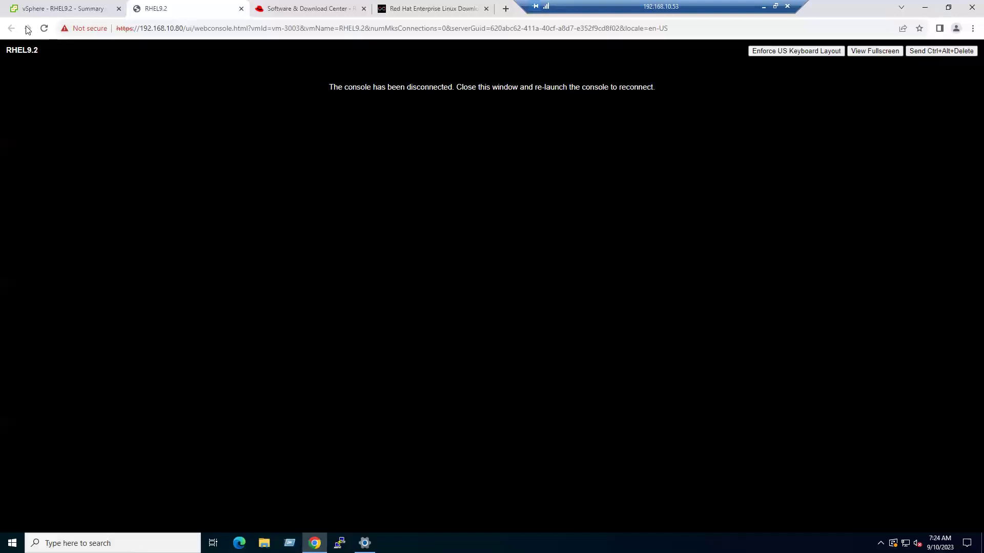
{"action": "left_click", "coordinate": [44, 28]}
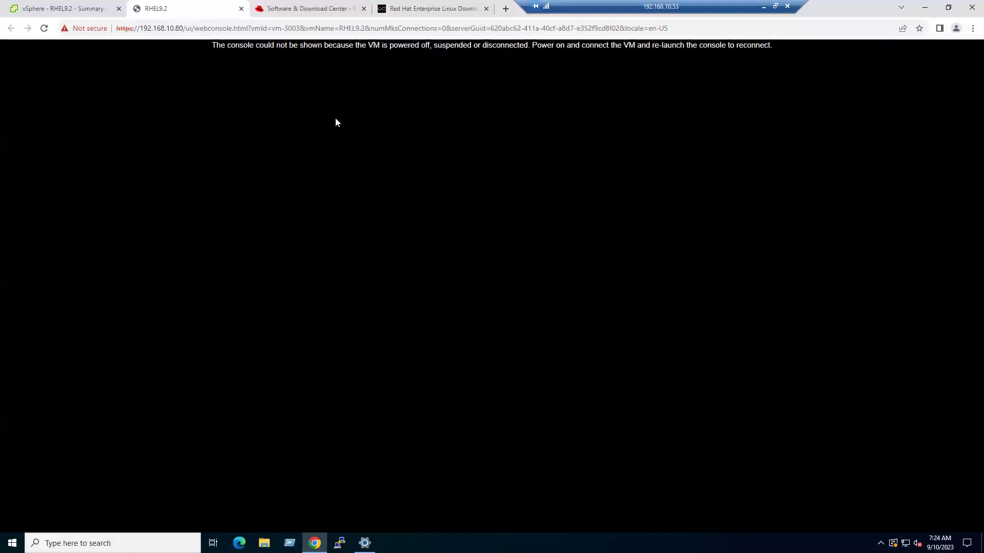
{"action": "left_click_drag", "start_coordinate": [380, 45], "coordinate": [430, 45]}
{"action": "left_click", "coordinate": [94, 7]}
{"action": "left_click_drag", "start_coordinate": [249, 214], "coordinate": [305, 212]}
{"action": "left_click", "coordinate": [62, 352]}
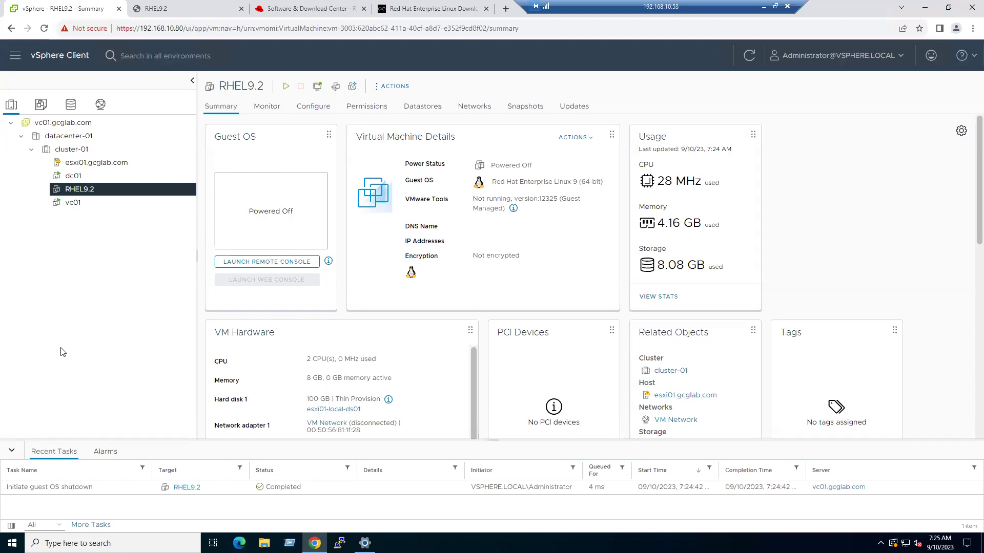
- Convert the RHEL9.2 VM to a template and confirm with Yes
{"action": "right_click", "coordinate": [83, 194]}
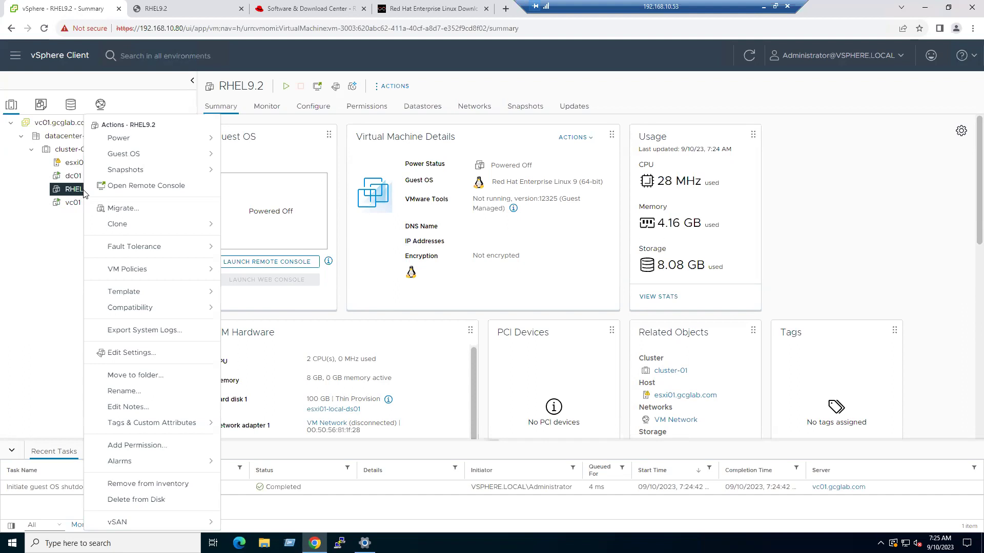
{"action": "left_click", "coordinate": [129, 293]}
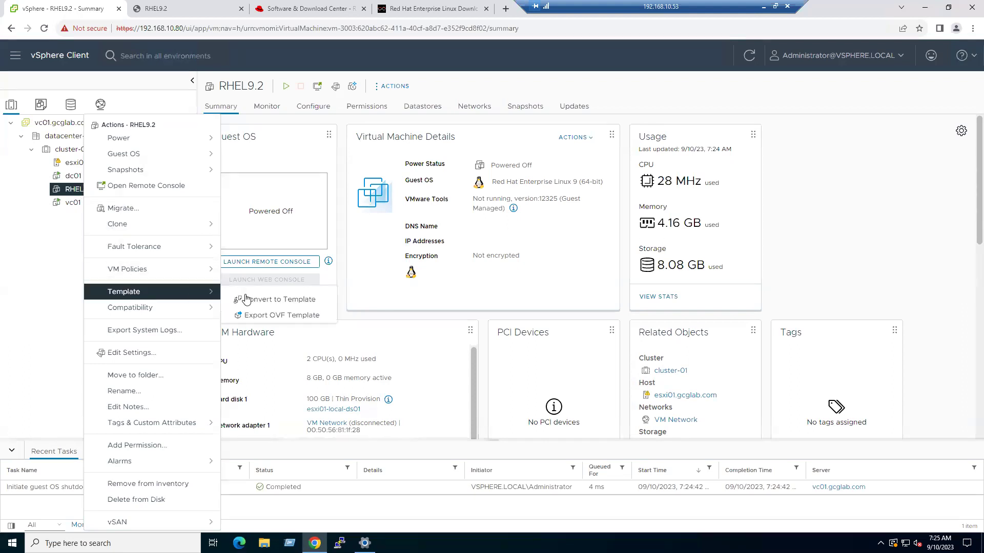
{"action": "left_click", "coordinate": [294, 301]}
{"action": "left_click", "coordinate": [623, 320]}
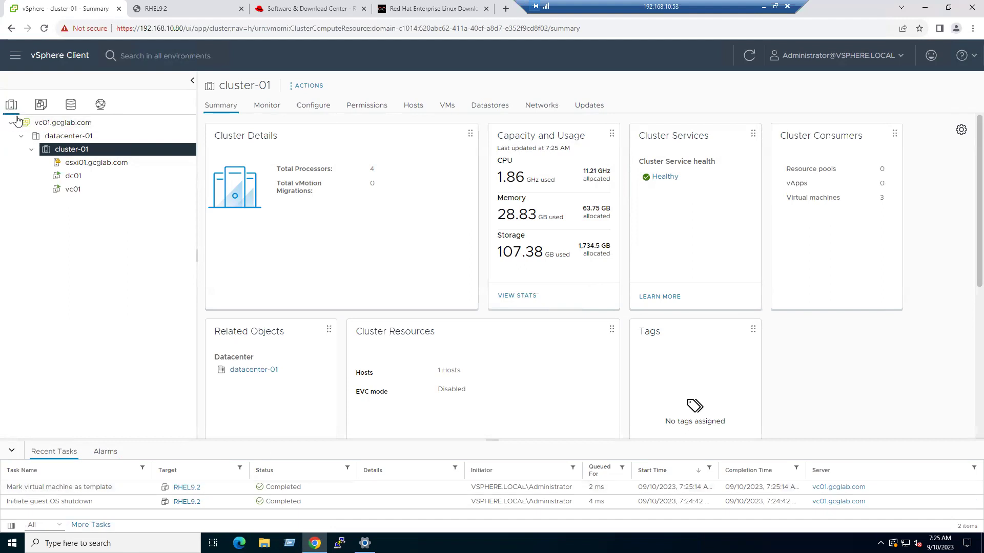
- In VMs and Templates, expand vc01.gcglab.com and datacenter-01 and select the RHEL9.2 template
{"action": "left_click", "coordinate": [40, 105]}
{"action": "left_click", "coordinate": [11, 125]}
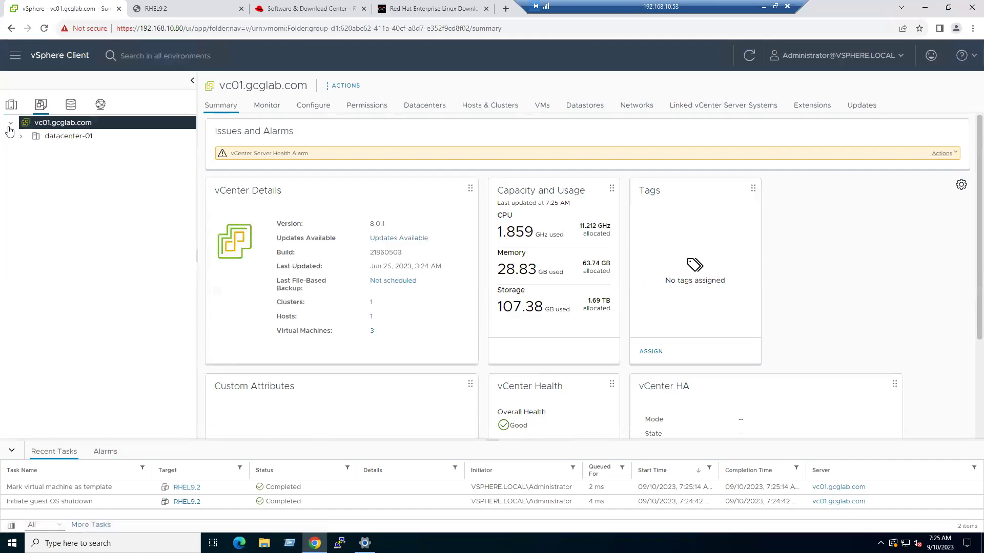
{"action": "left_click", "coordinate": [21, 137]}
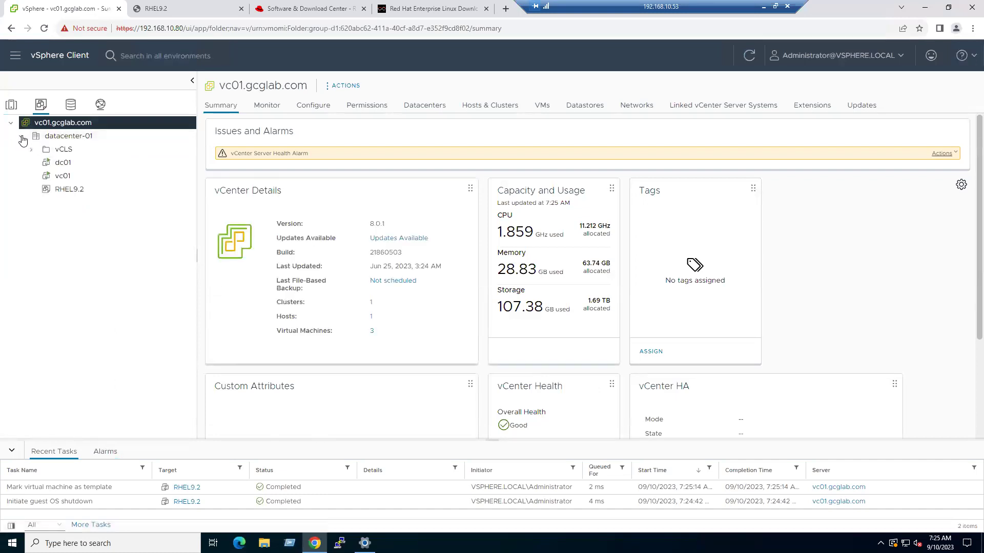
{"action": "left_click", "coordinate": [67, 191]}
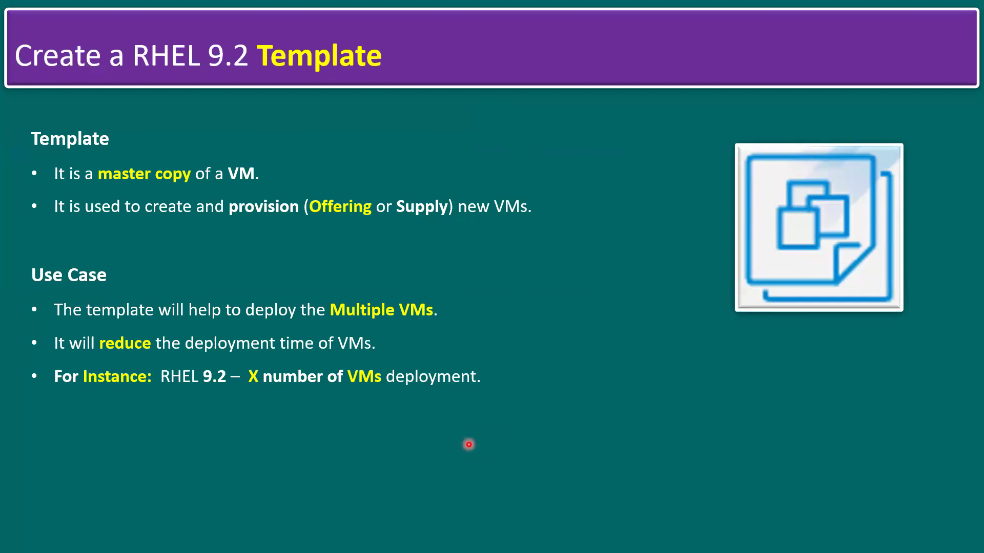
- Advance to the 'Deploy VMs from the Template' slide
{"action": "key", "text": "Right"}
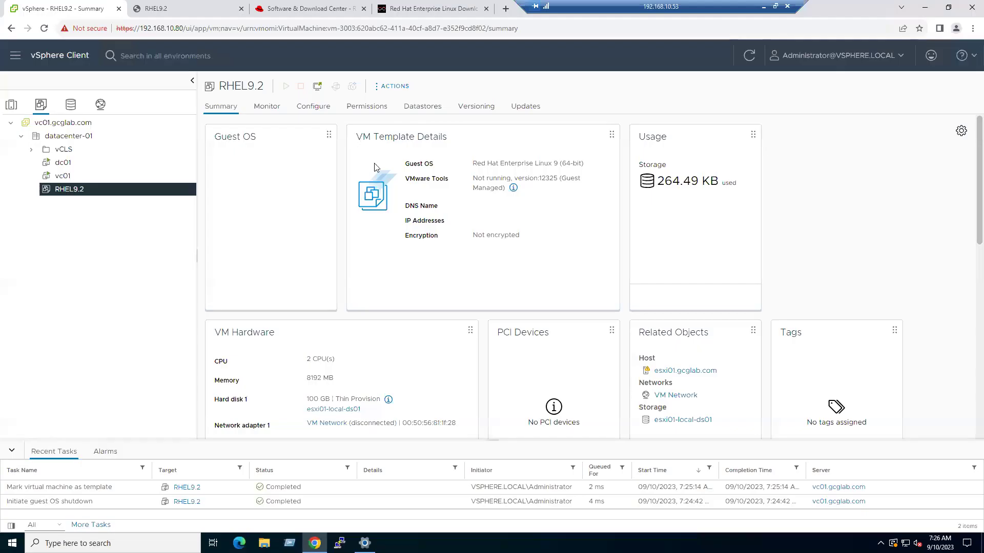
- Start a new VM from the RHEL9.2 template and name it rh-vm-01
{"action": "right_click", "coordinate": [70, 194]}
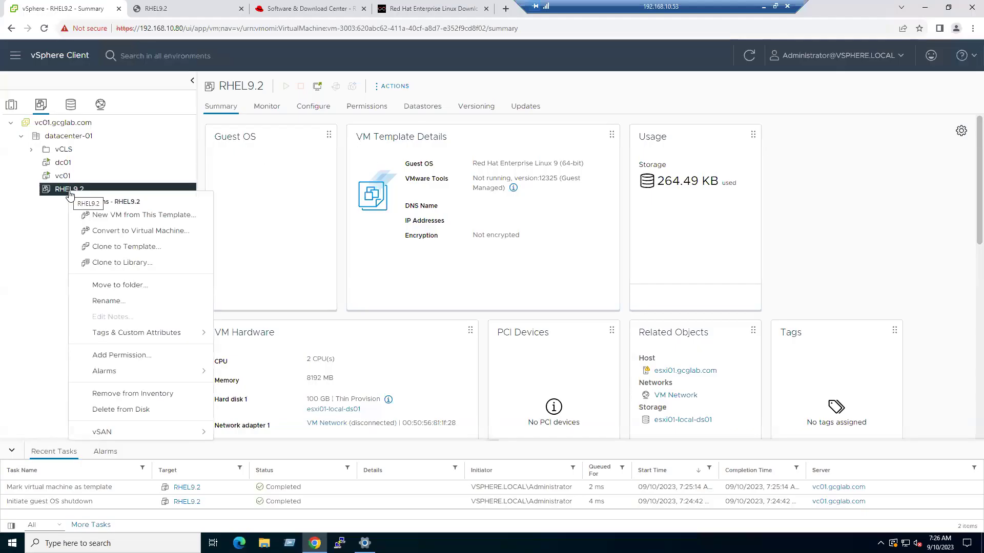
{"action": "left_click", "coordinate": [126, 218]}
{"action": "left_click", "coordinate": [495, 164]}
{"action": "type", "text": "rh"}
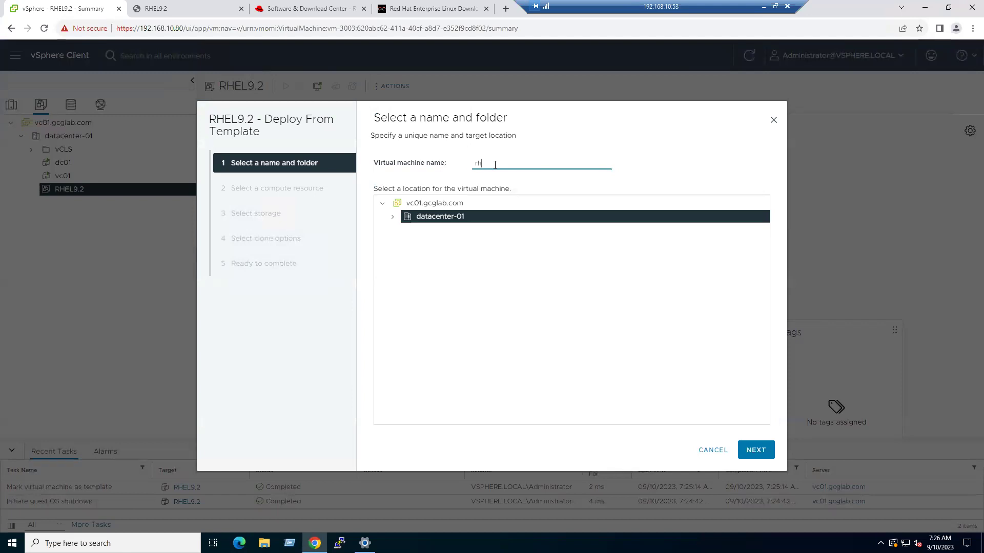
{"action": "key", "text": "BackSpace"}
{"action": "type", "text": "RH"}
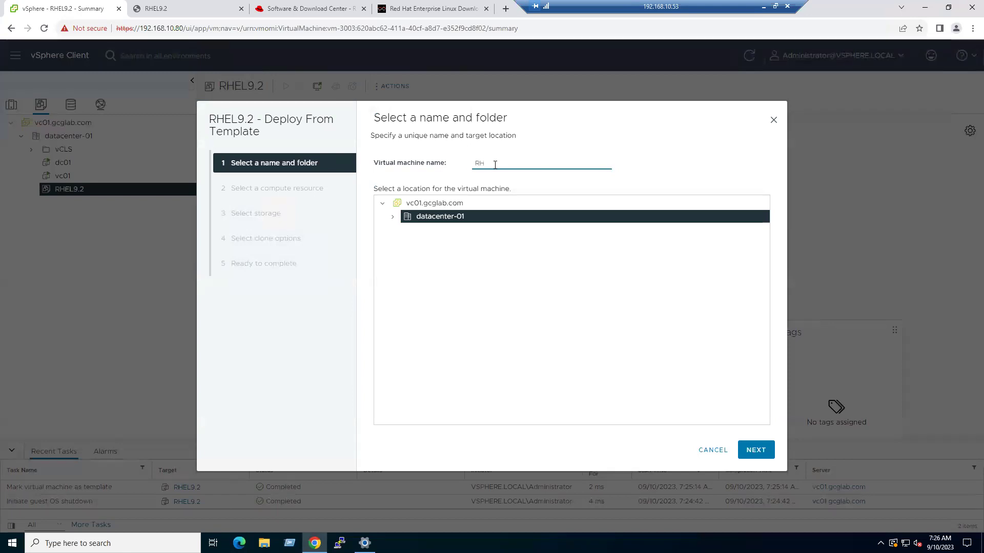
{"action": "key", "text": "BackSpace"}
{"action": "key", "text": "BackSpace"}
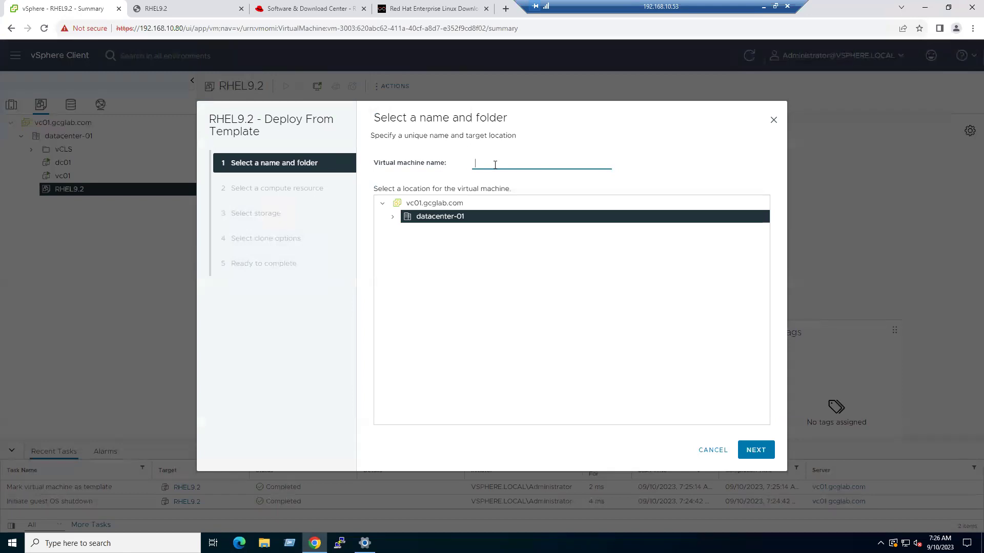
{"action": "type", "text": "-vm"}
{"action": "type", "text": "01"}
{"action": "left_click", "coordinate": [767, 450]}
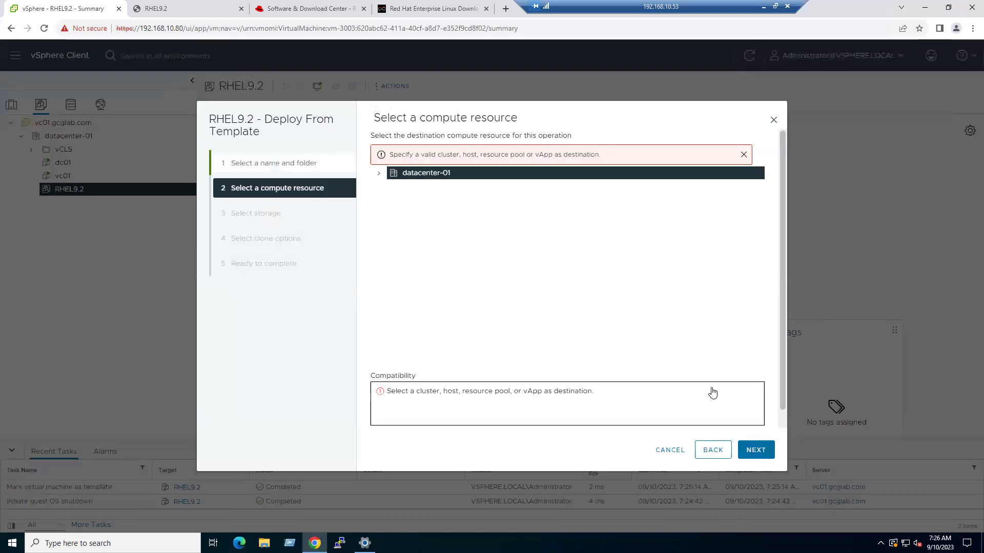
- Place it on host esxi01.gcglab.com with datastore esxi01-local-ds02 and finish the deployment
{"action": "left_click", "coordinate": [379, 174]}
{"action": "left_click", "coordinate": [398, 188]}
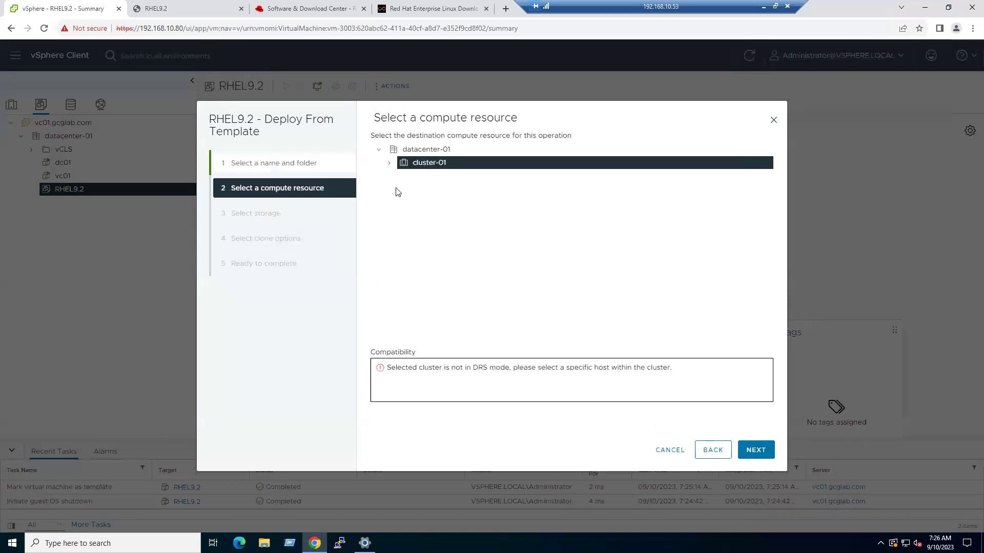
{"action": "left_click", "coordinate": [389, 163]}
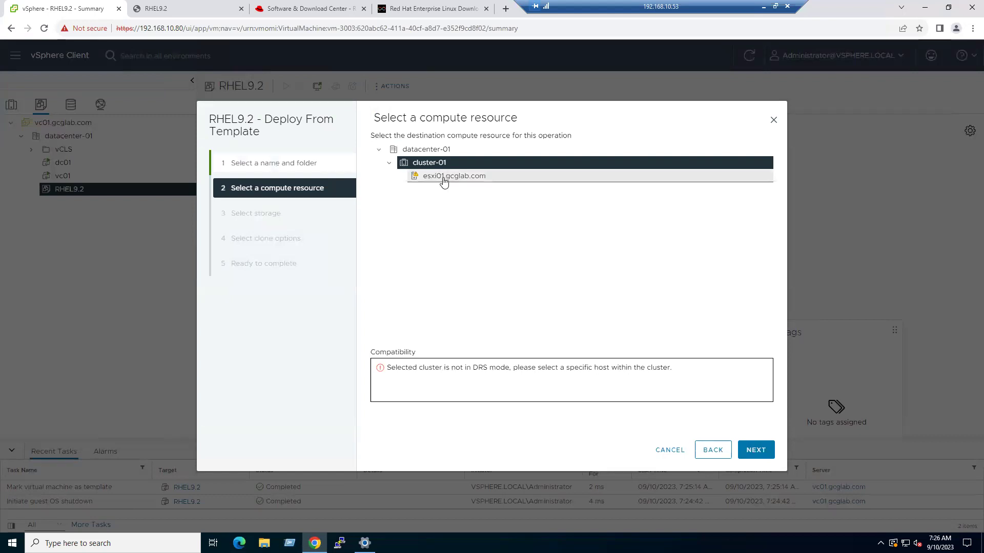
{"action": "left_click", "coordinate": [443, 180]}
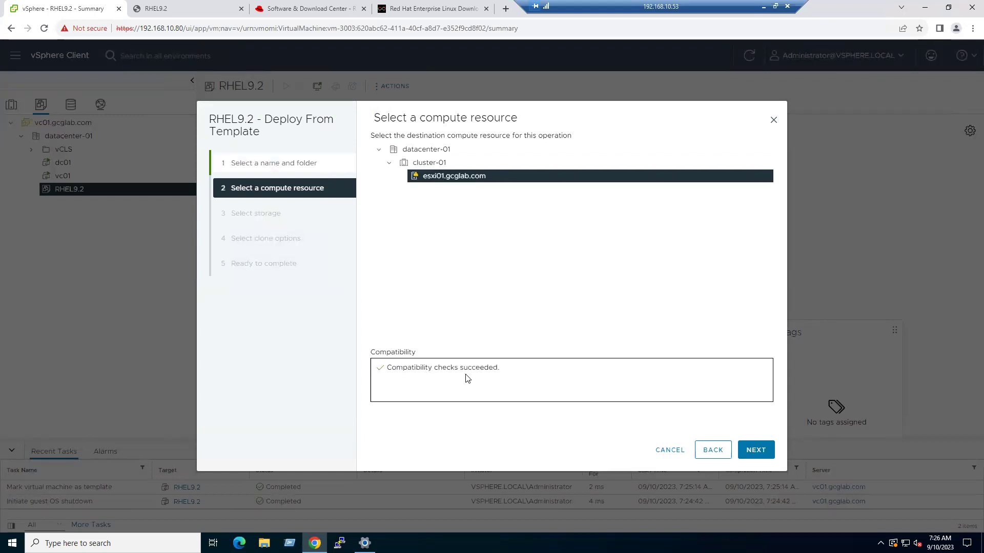
{"action": "left_click", "coordinate": [755, 450]}
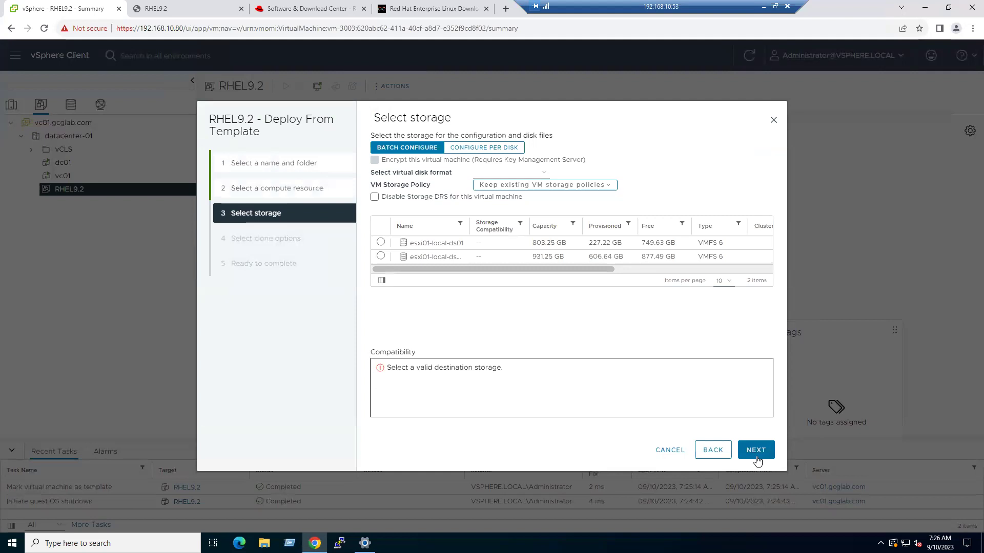
{"action": "left_click", "coordinate": [380, 256]}
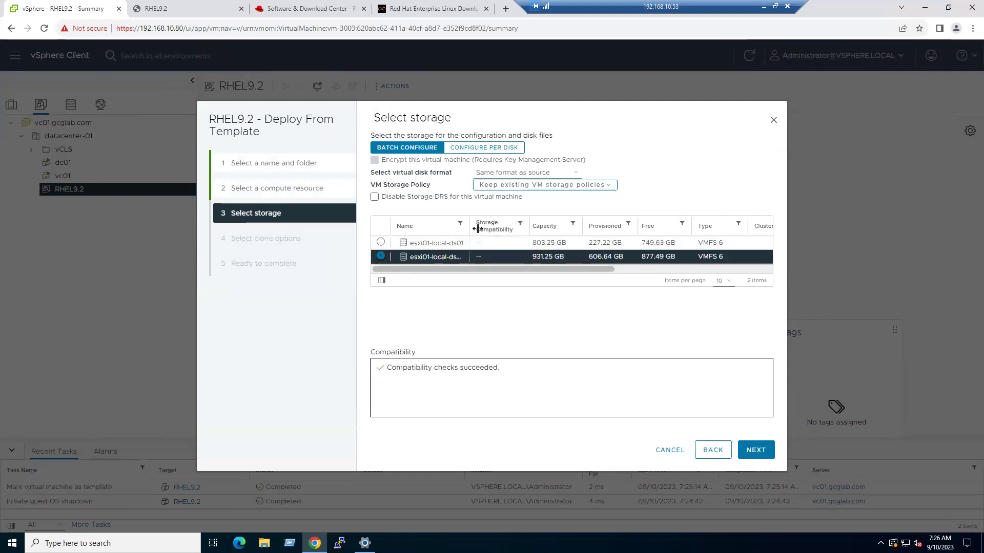
{"action": "left_click_drag", "start_coordinate": [475, 276], "coordinate": [474, 272]}
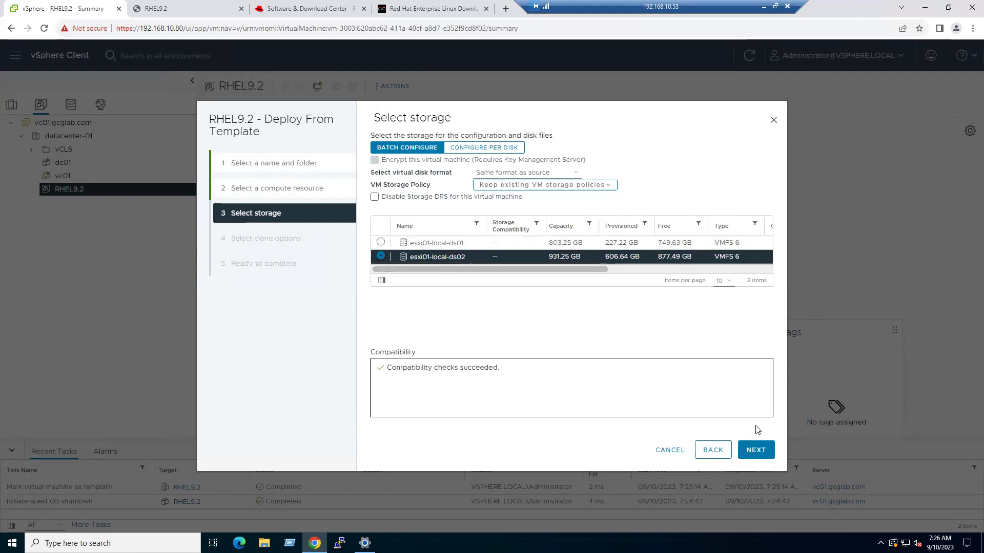
{"action": "left_click", "coordinate": [758, 450]}
{"action": "left_click", "coordinate": [758, 452]}
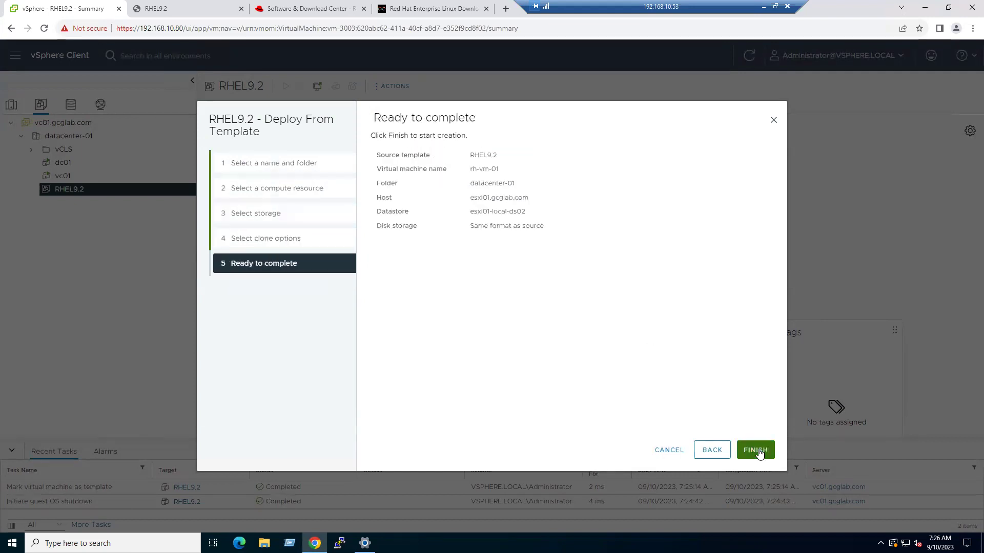
{"action": "left_click", "coordinate": [756, 450]}
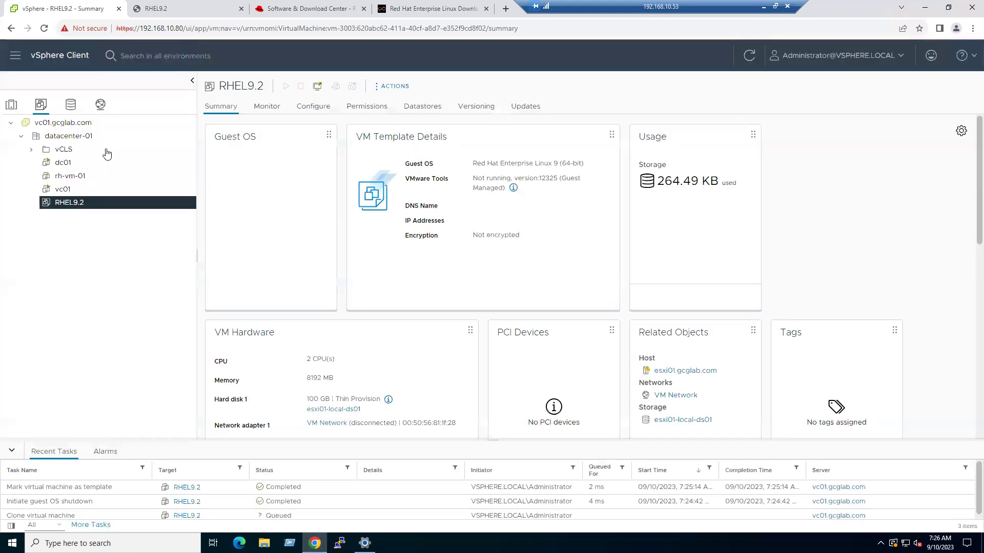
- Start another VM from the RHEL9.2 template and name it rh-vm-02
{"action": "right_click", "coordinate": [69, 207]}
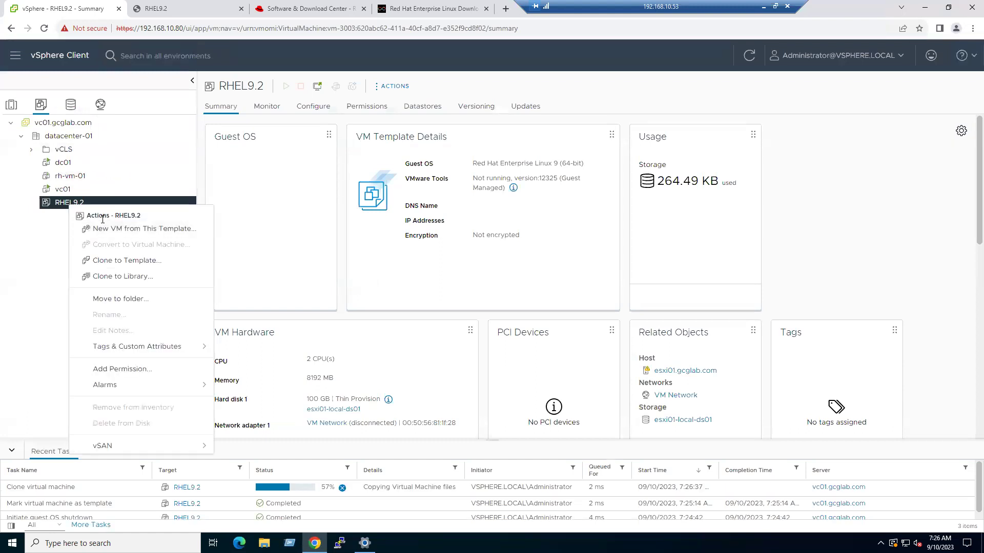
{"action": "left_click", "coordinate": [115, 230]}
{"action": "left_click", "coordinate": [499, 164]}
{"action": "type", "text": "rh"}
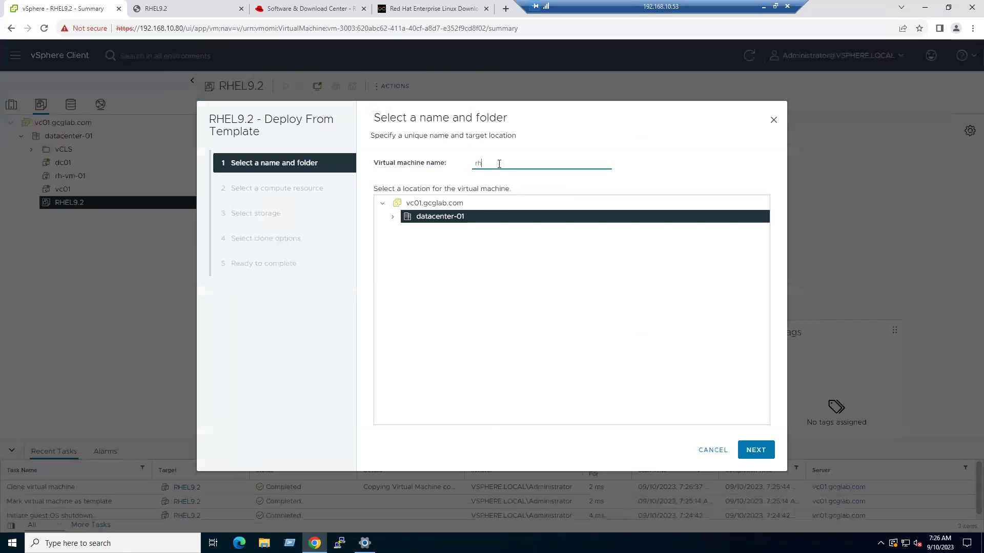
{"action": "type", "text": "-vm-02"}
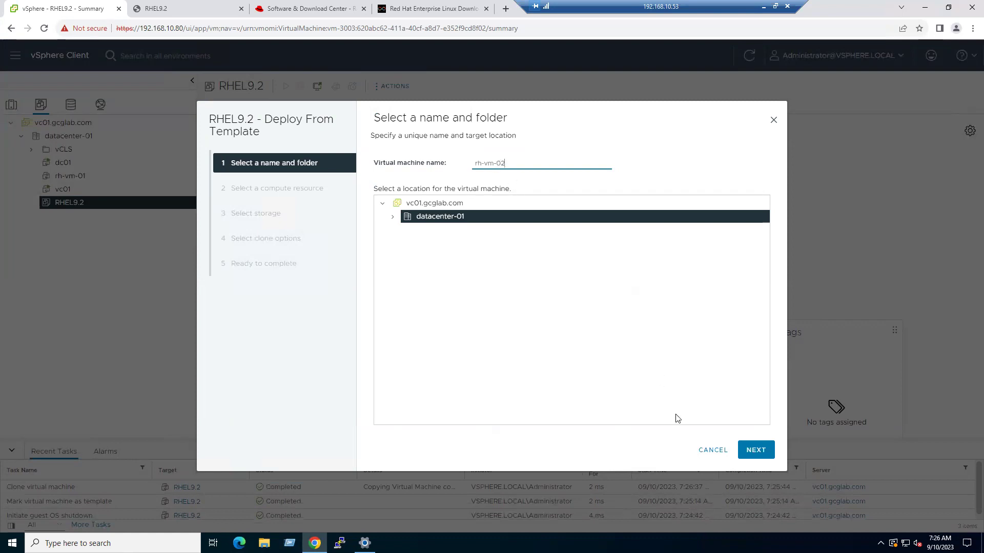
{"action": "left_click", "coordinate": [756, 450]}
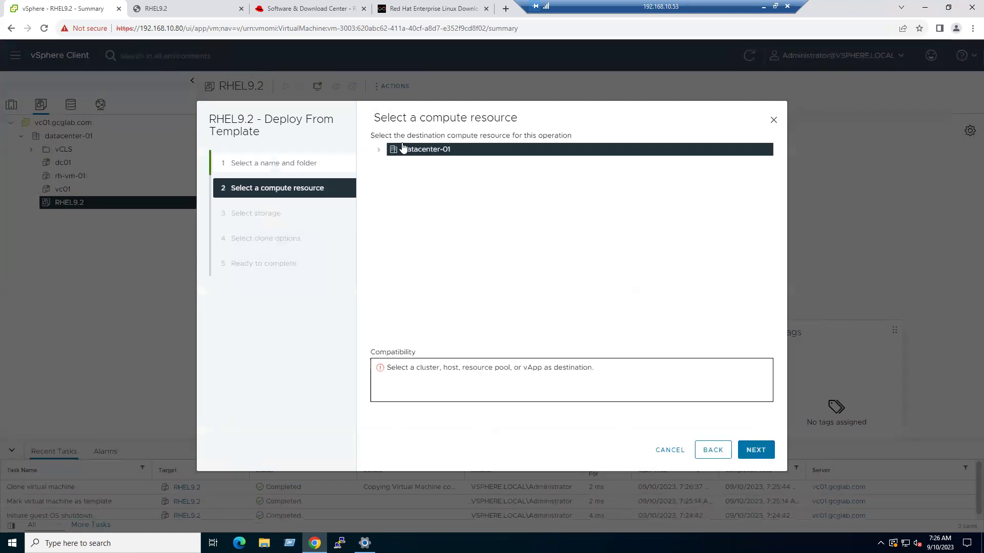
- Place rh-vm-02 on esxi01.gcglab.com with datastore esxi01-local-ds01, skip clone options, and finish
{"action": "left_click", "coordinate": [378, 149]}
{"action": "left_click", "coordinate": [390, 163]}
{"action": "left_click", "coordinate": [474, 176]}
{"action": "left_click", "coordinate": [755, 449]}
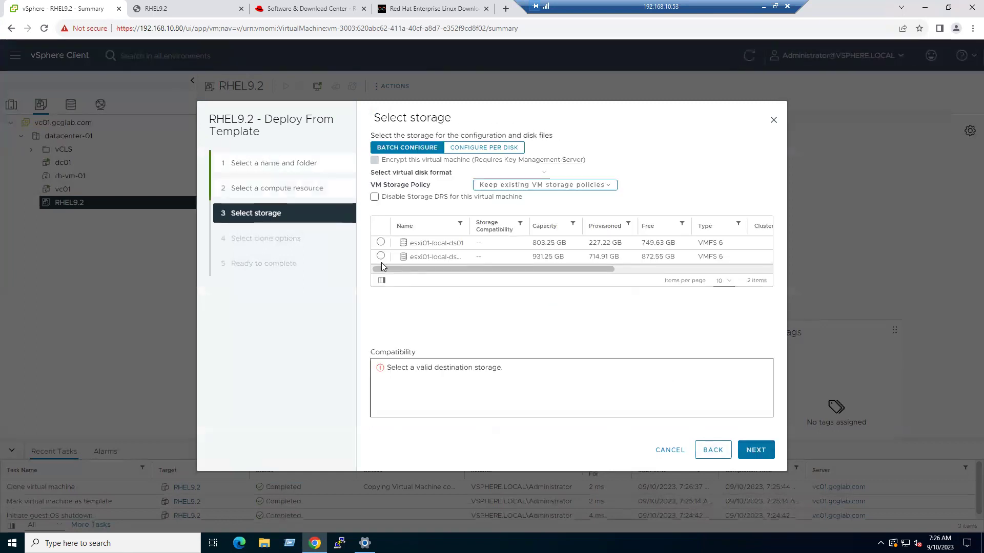
{"action": "left_click", "coordinate": [380, 242]}
{"action": "left_click", "coordinate": [756, 450]}
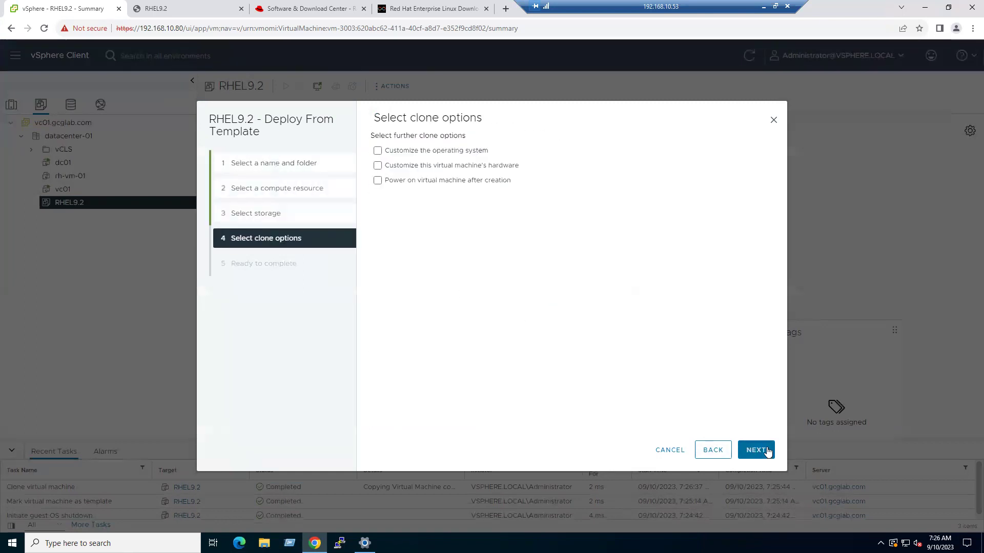
{"action": "left_click", "coordinate": [758, 450]}
{"action": "left_click", "coordinate": [767, 450]}
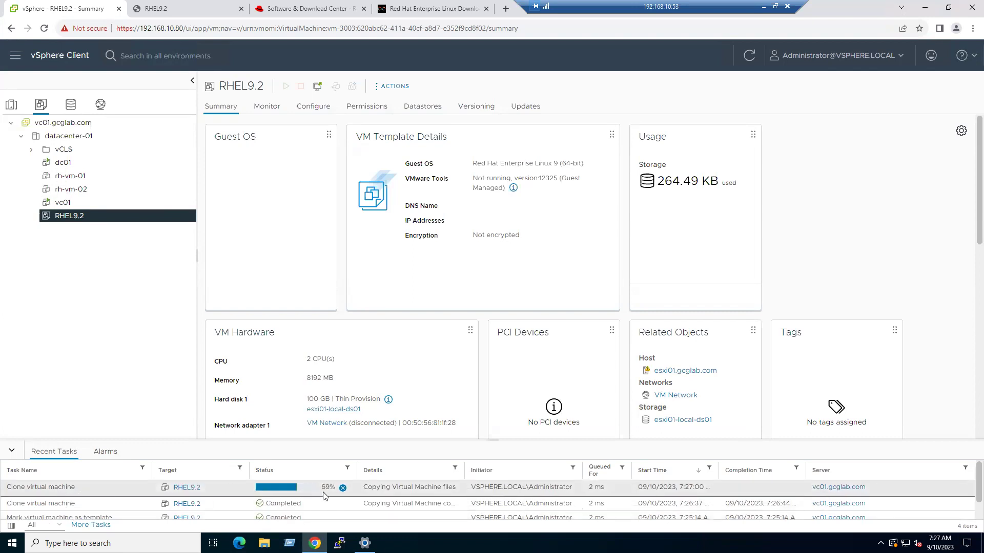
- Start a third VM from the RHEL9.2 template and name it rh-vm-03
{"action": "right_click", "coordinate": [72, 215]}
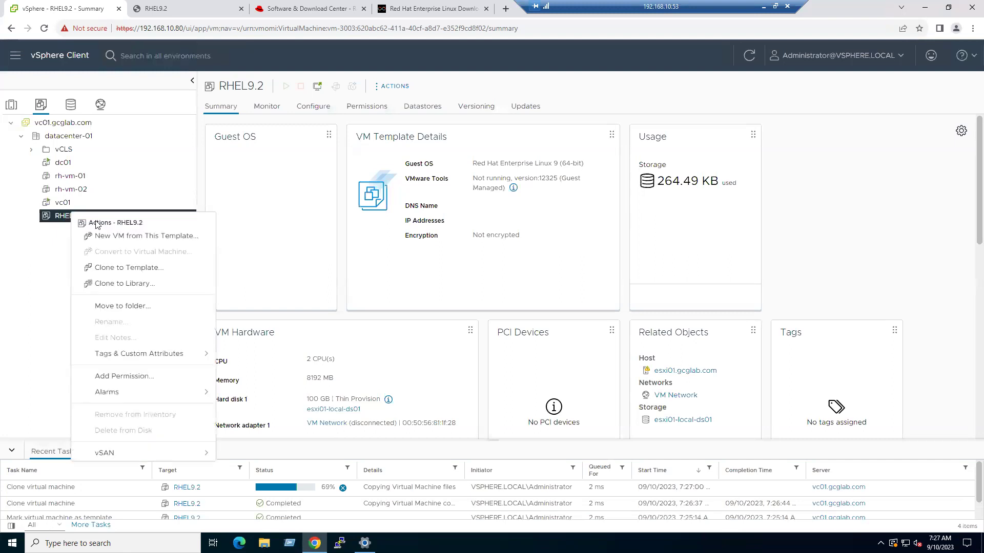
{"action": "left_click", "coordinate": [114, 235]}
{"action": "left_click", "coordinate": [486, 163]}
{"action": "type", "text": "rh-vm-0"}
{"action": "left_click", "coordinate": [756, 450]}
- Place rh-vm-03 on esxi01.gcglab.com with datastore esxi01-local-ds01 and finish
{"action": "left_click", "coordinate": [378, 149]}
{"action": "left_click", "coordinate": [389, 163]}
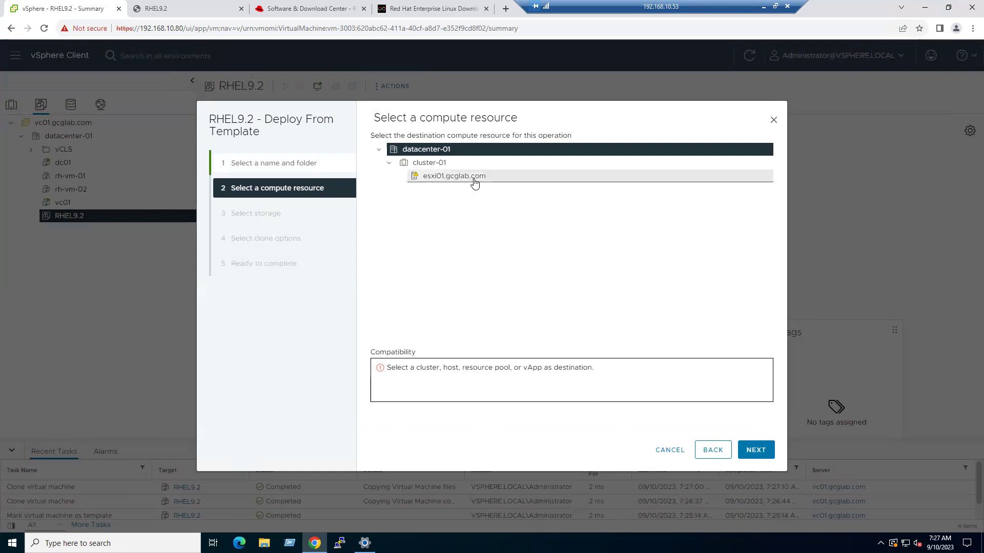
{"action": "left_click", "coordinate": [474, 177]}
{"action": "left_click", "coordinate": [756, 450]}
{"action": "left_click", "coordinate": [380, 242]}
{"action": "left_click", "coordinate": [762, 453]}
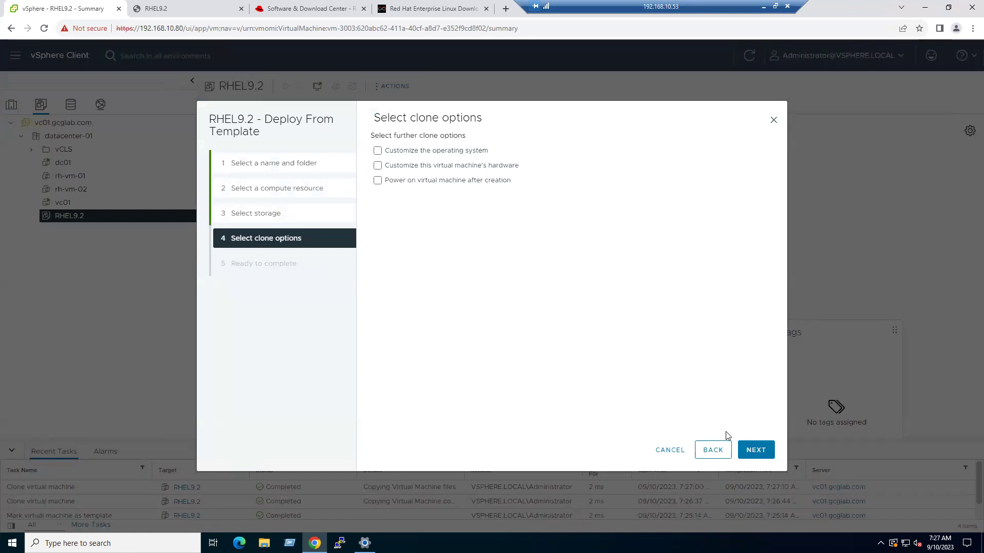
{"action": "left_click", "coordinate": [762, 451]}
{"action": "left_click", "coordinate": [762, 451]}
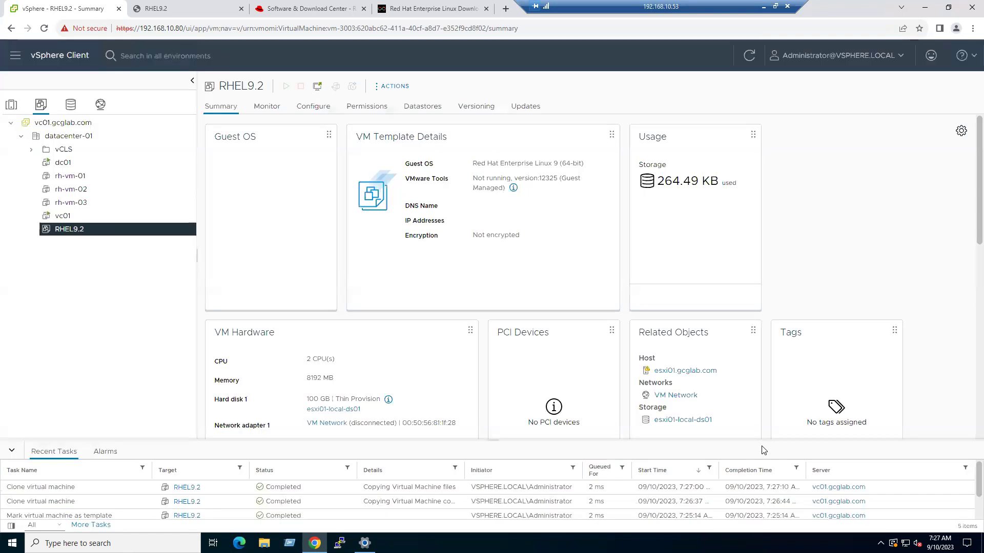
- Look through the summaries of rh-vm-01, rh-vm-02 and rh-vm-03, ending on rh-vm-01
{"action": "left_click", "coordinate": [71, 180]}
{"action": "left_click", "coordinate": [76, 189]}
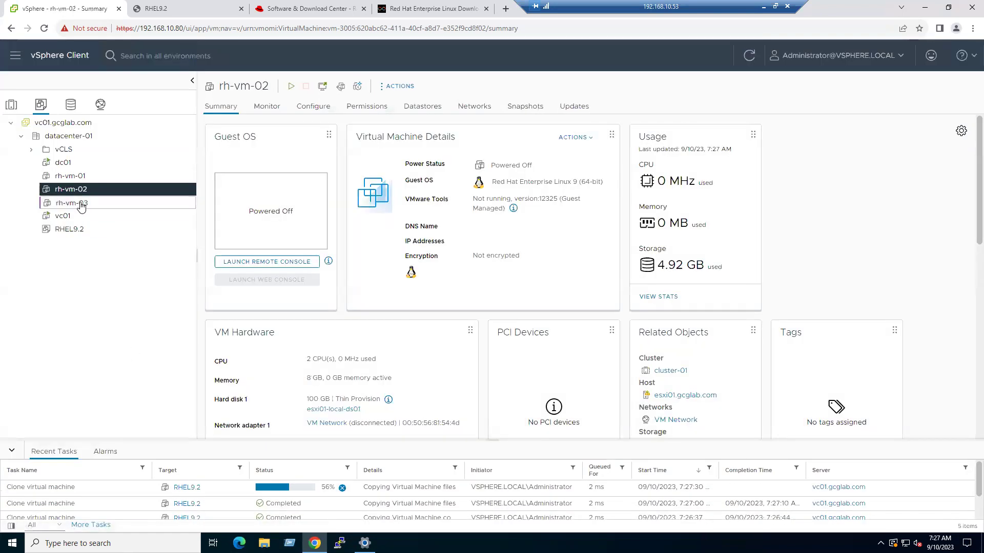
{"action": "left_click", "coordinate": [81, 204]}
{"action": "left_click", "coordinate": [77, 190]}
{"action": "left_click", "coordinate": [75, 176]}
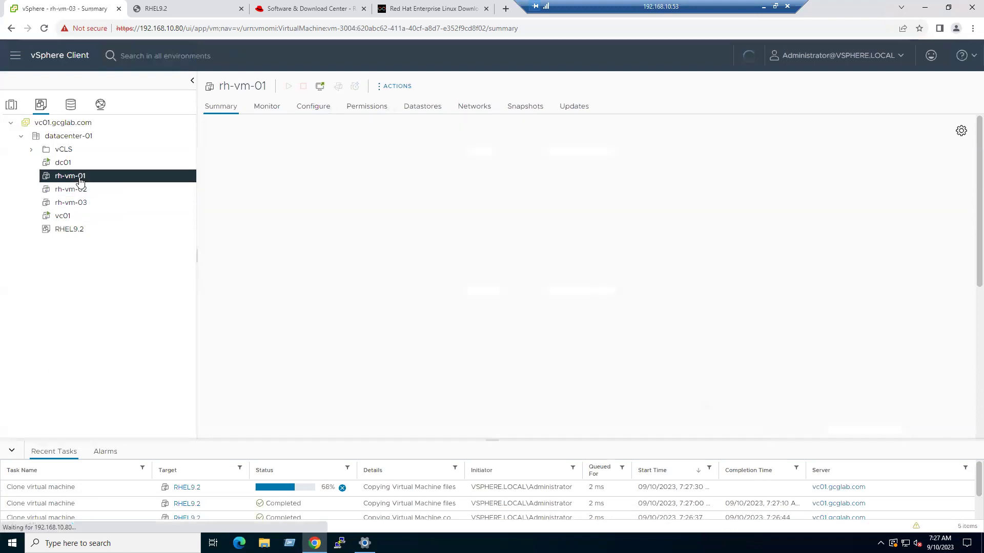
{"action": "left_click", "coordinate": [78, 189]}
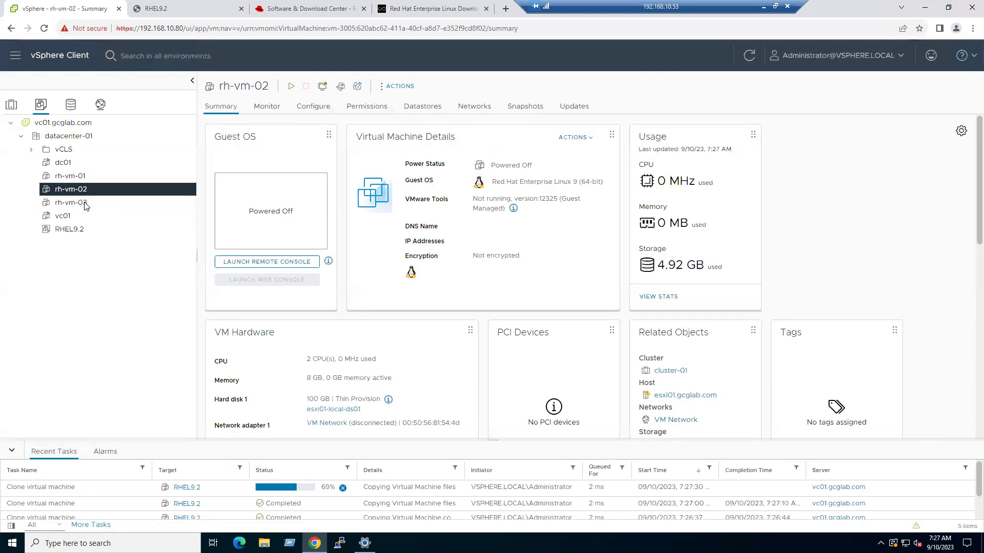
{"action": "left_click", "coordinate": [84, 204]}
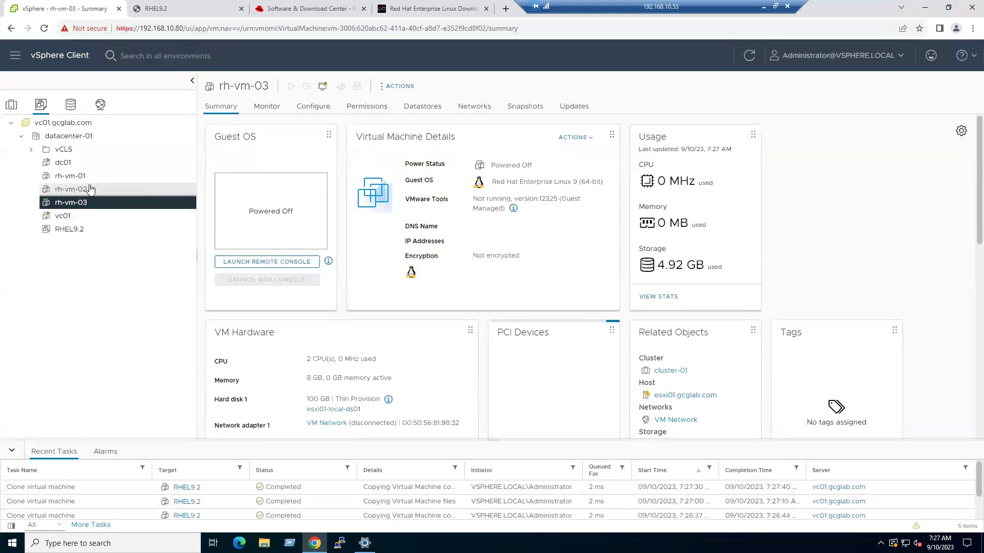
{"action": "left_click", "coordinate": [77, 176]}
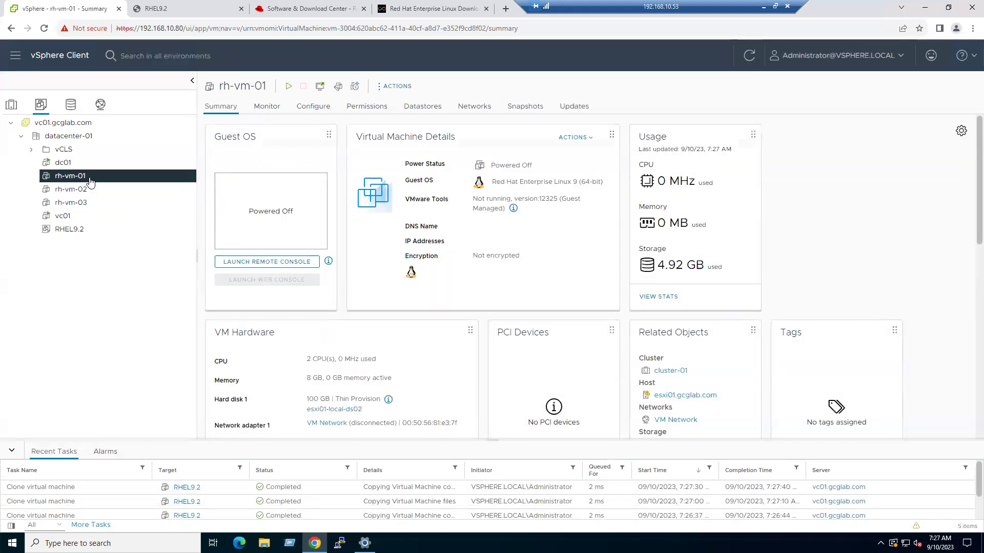
- Power on rh-vm-01 and launch its web console
{"action": "left_click", "coordinate": [283, 88]}
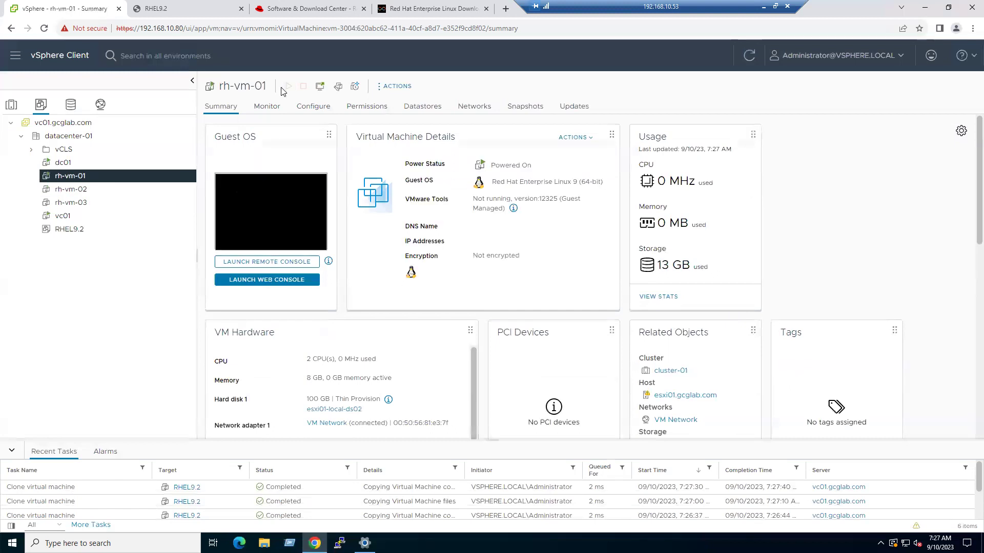
{"action": "left_click", "coordinate": [272, 281]}
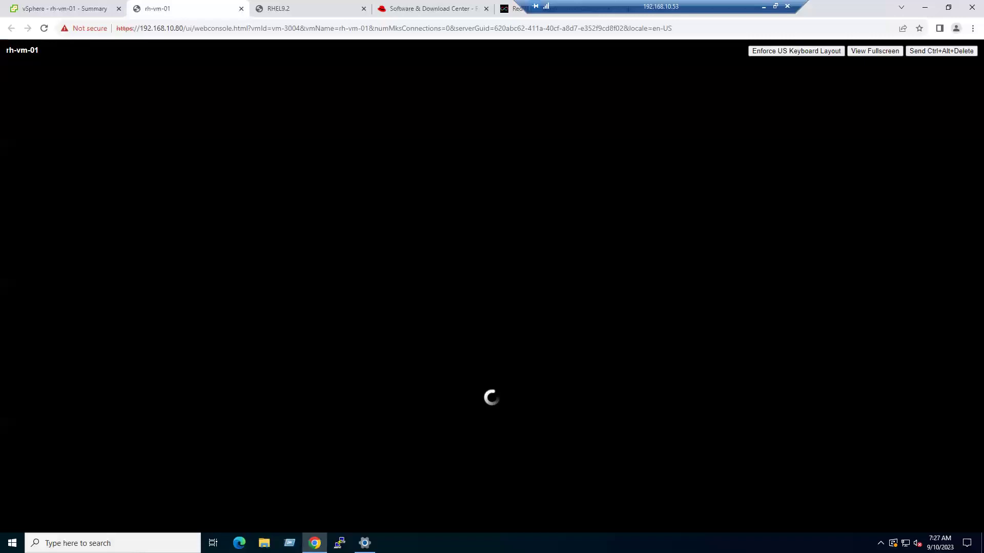
{"action": "left_click_drag", "start_coordinate": [6, 51], "coordinate": [27, 50]}
{"action": "left_click", "coordinate": [40, 51]}
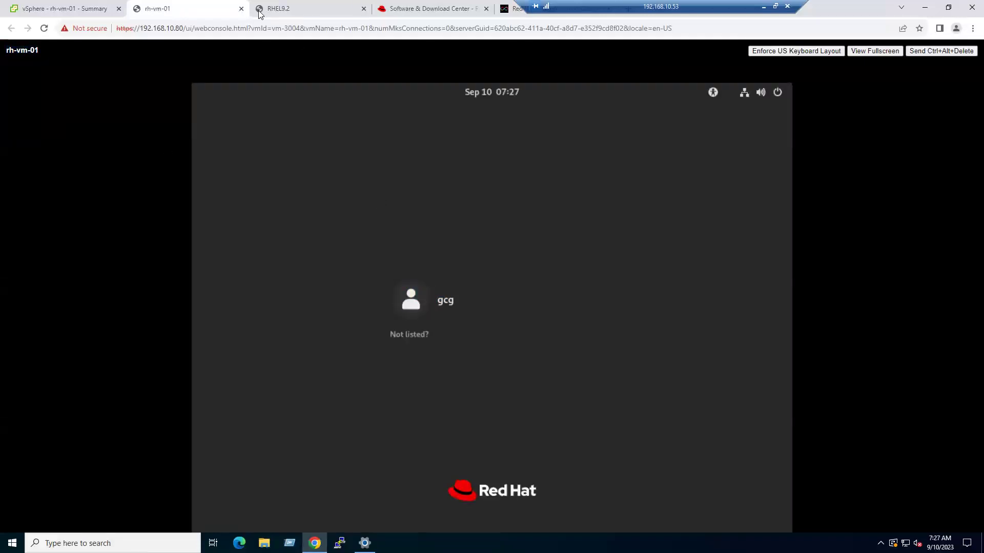
{"action": "left_click", "coordinate": [89, 10]}
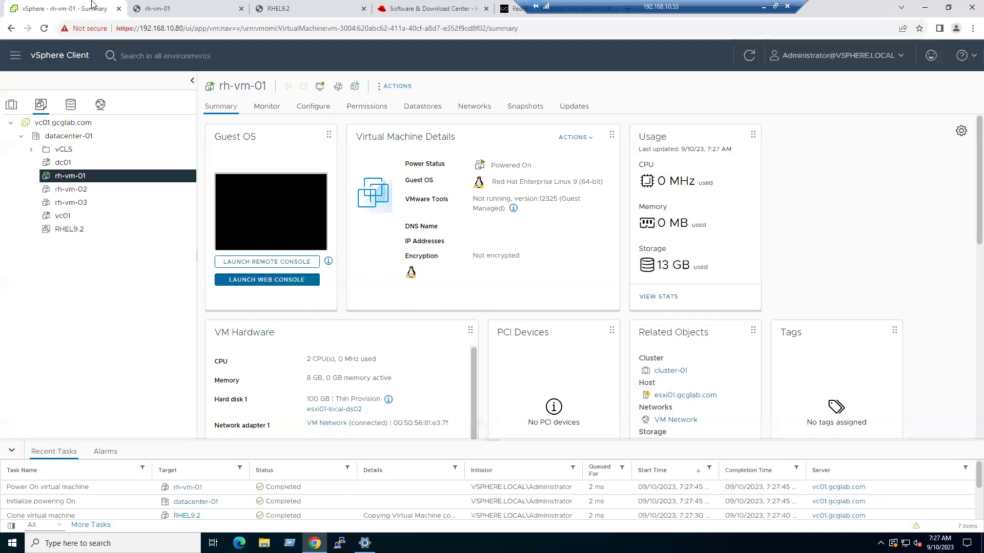
- Power on rh-vm-02 and launch its web console, then select rh-vm-03
{"action": "left_click", "coordinate": [88, 190]}
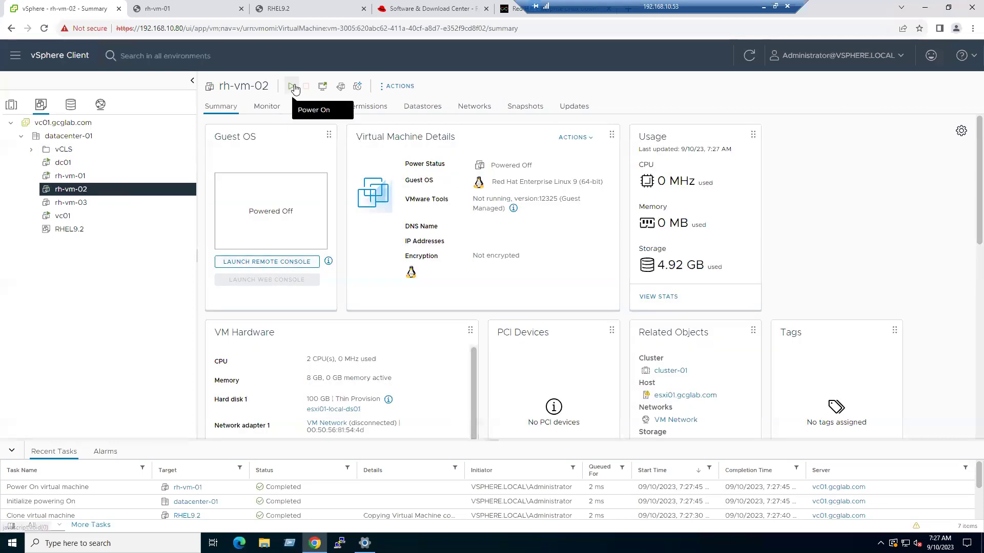
{"action": "left_click", "coordinate": [292, 87]}
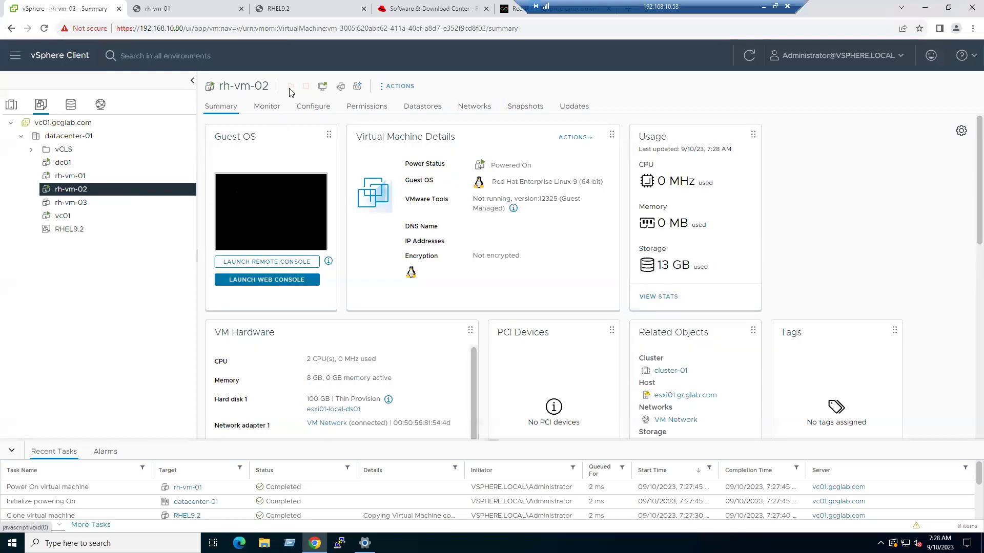
{"action": "left_click", "coordinate": [267, 280]}
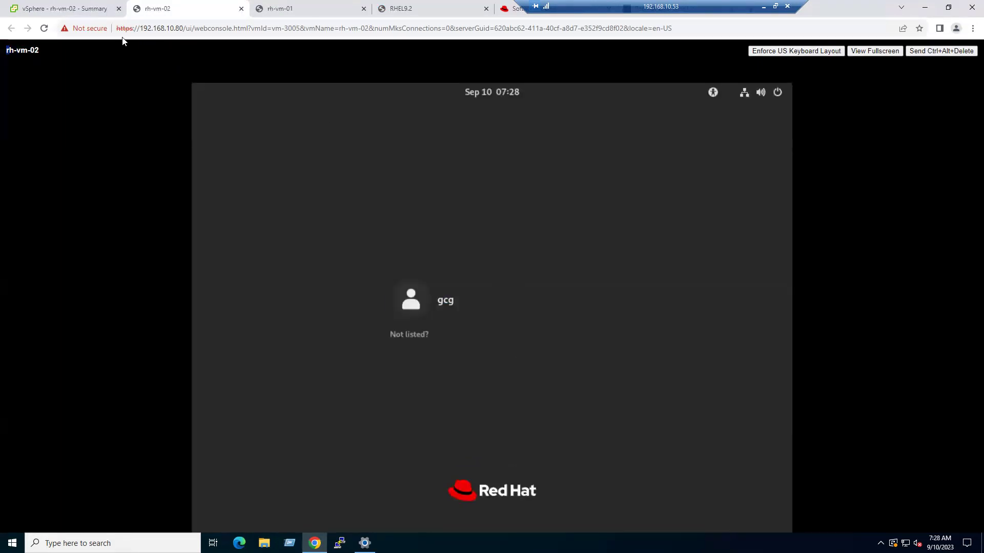
{"action": "left_click", "coordinate": [43, 7]}
{"action": "left_click", "coordinate": [91, 202]}
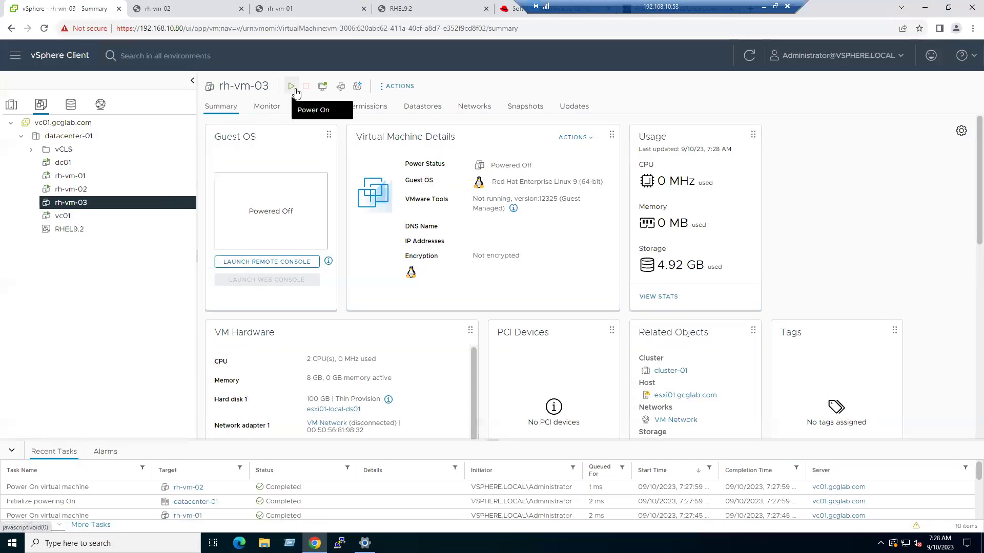
- Check that rh-vm-01 is powered on with VMware Tools running, then check rh-vm-02 and rh-vm-03
{"action": "left_click", "coordinate": [88, 177]}
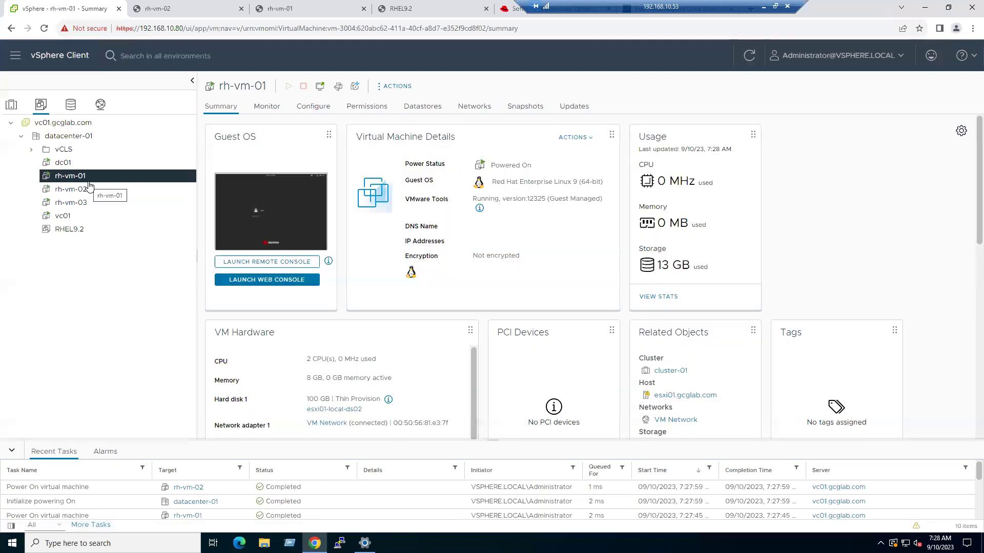
{"action": "left_click_drag", "start_coordinate": [472, 198], "coordinate": [510, 199]}
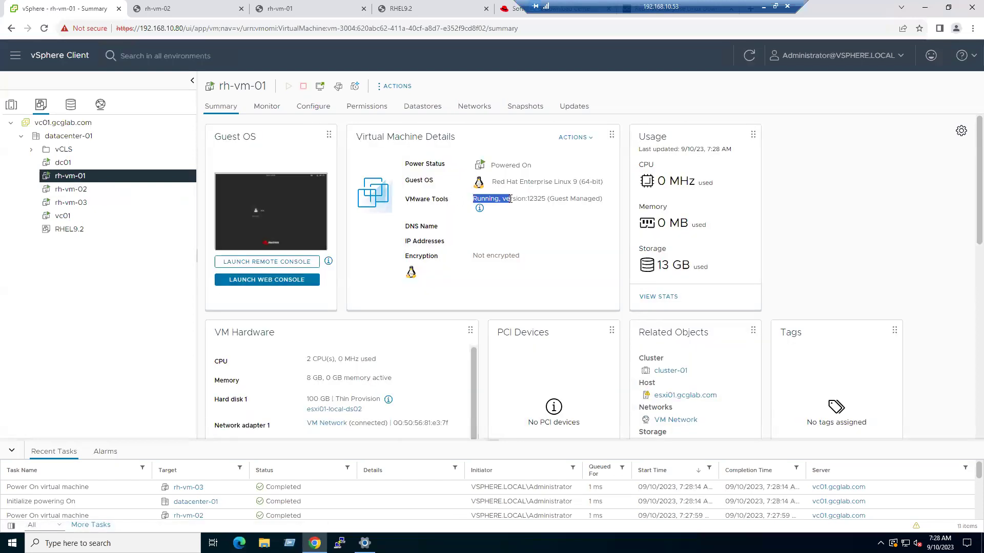
{"action": "left_click", "coordinate": [82, 189]}
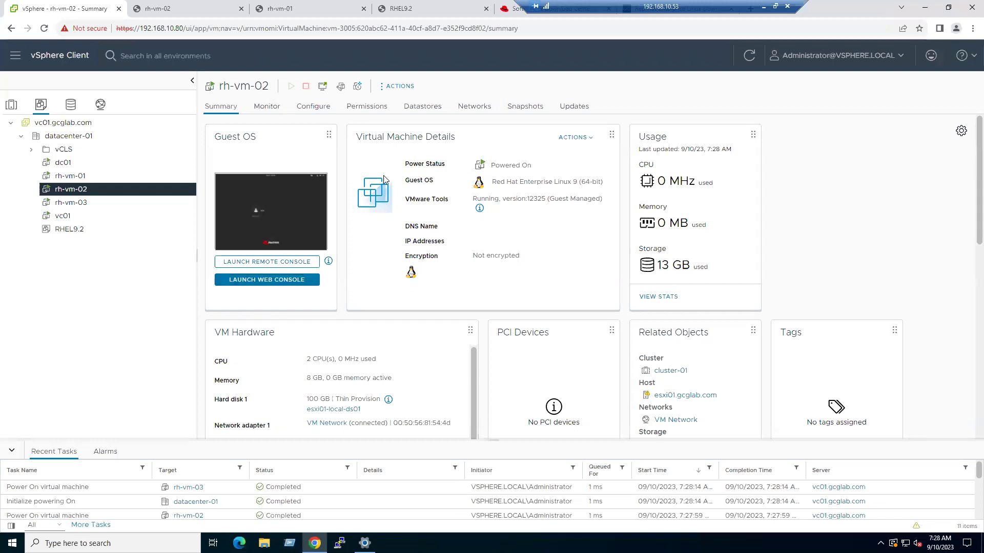
{"action": "left_click", "coordinate": [113, 204]}
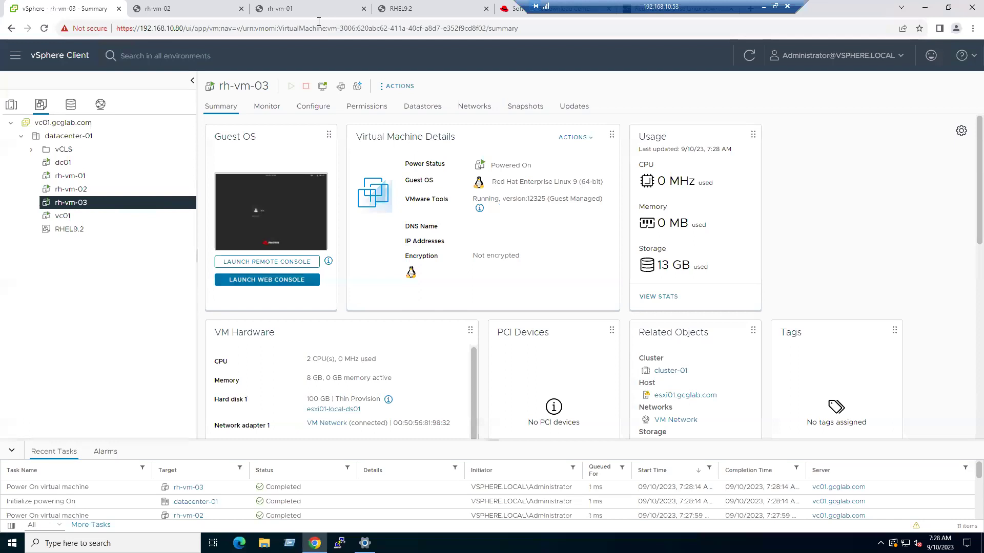
- Review the rh-vm-01 and rh-vm-02 console login screens, then launch rh-vm-03's web console
{"action": "left_click", "coordinate": [311, 9]}
{"action": "left_click", "coordinate": [440, 12]}
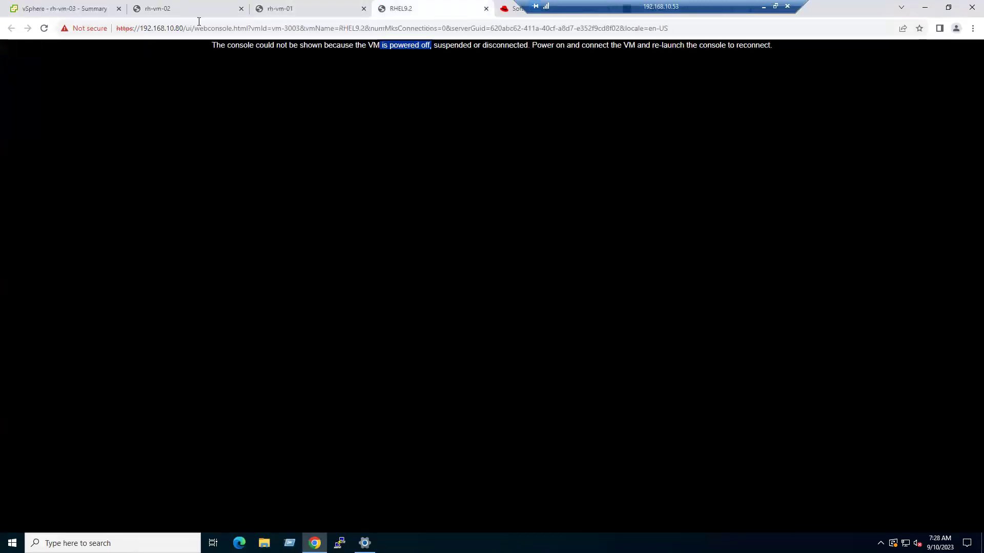
{"action": "left_click", "coordinate": [185, 6]}
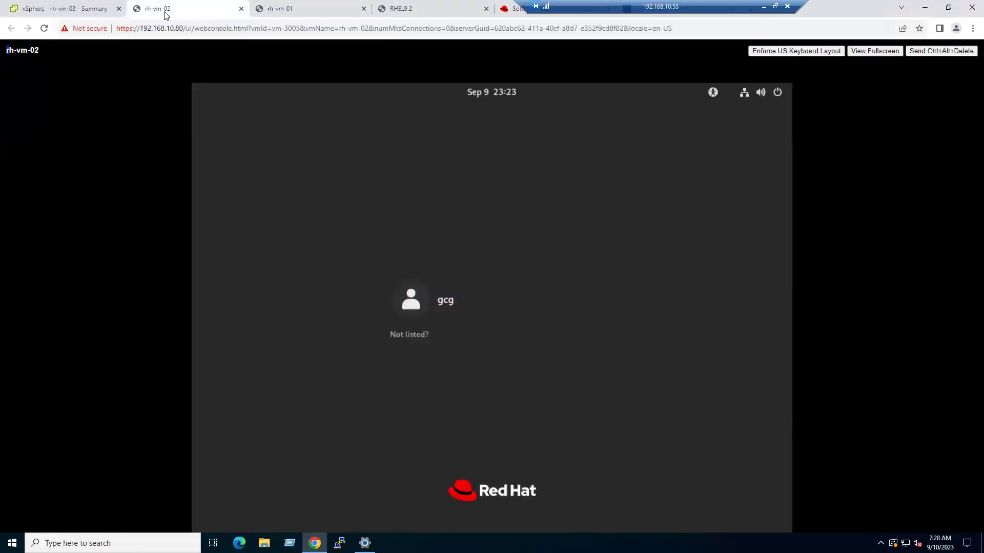
{"action": "left_click", "coordinate": [306, 9]}
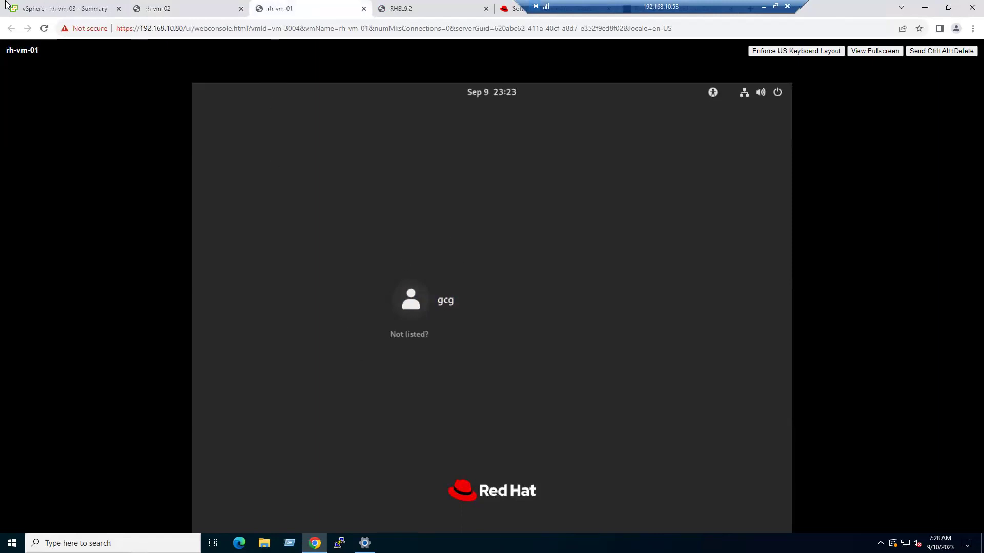
{"action": "left_click", "coordinate": [47, 6]}
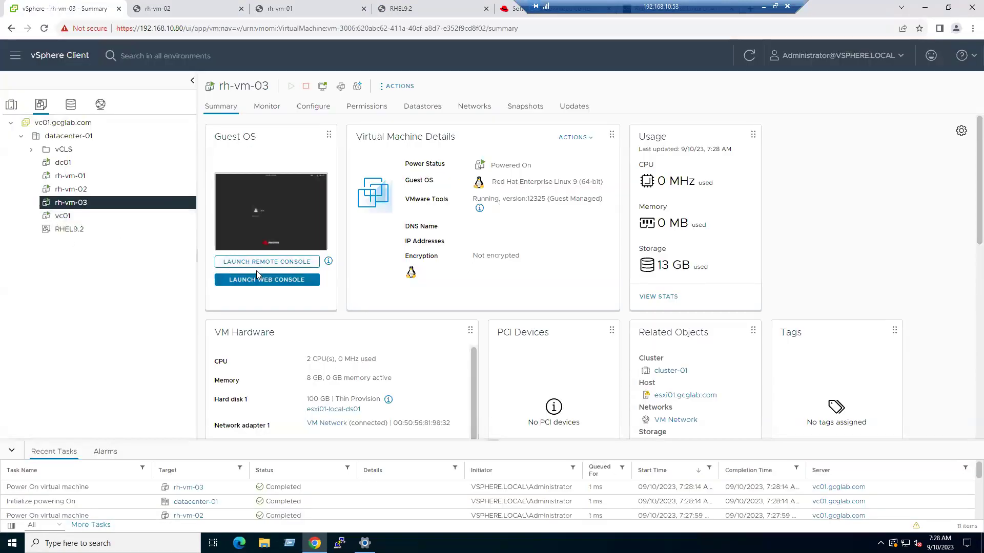
{"action": "left_click", "coordinate": [254, 284]}
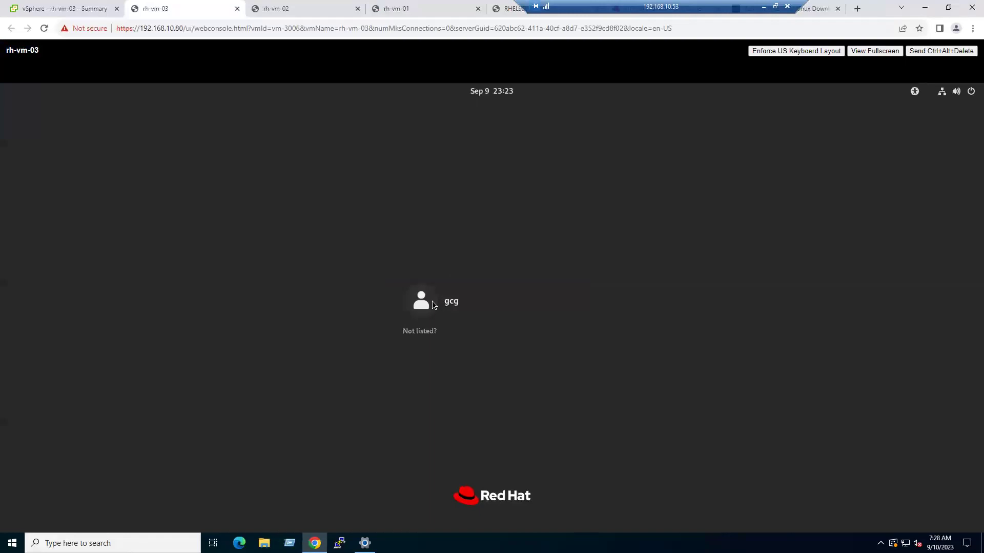